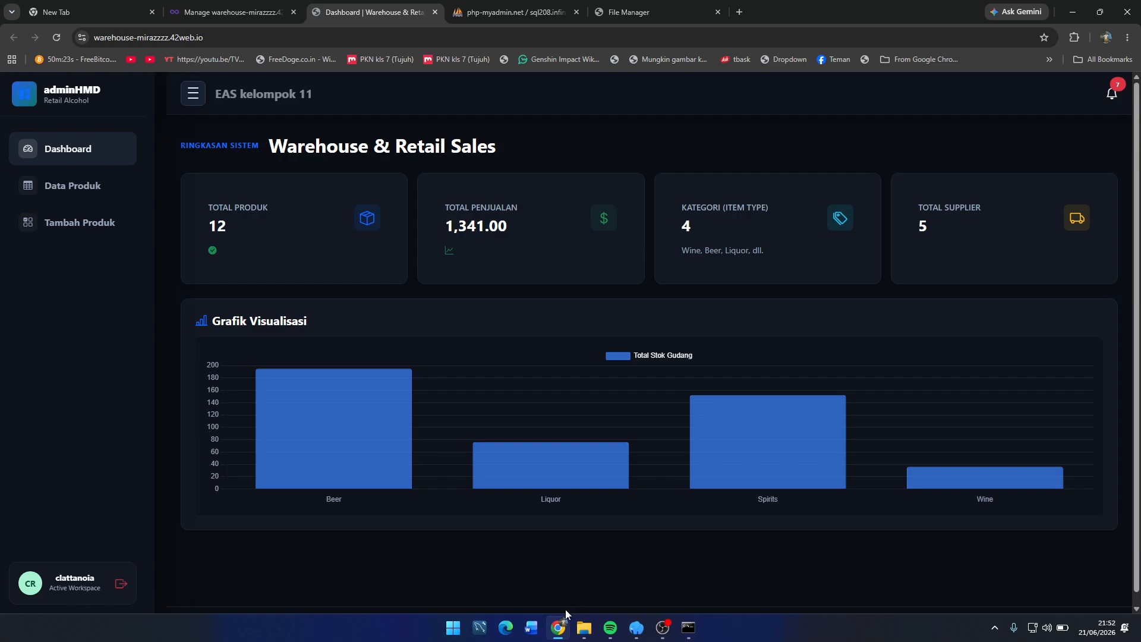
Step: Switch from the sales dashboard to the warehouse-mirazzzz.42web.io domain management page
{"action": "mouse_move", "coordinate": [555, 616]}
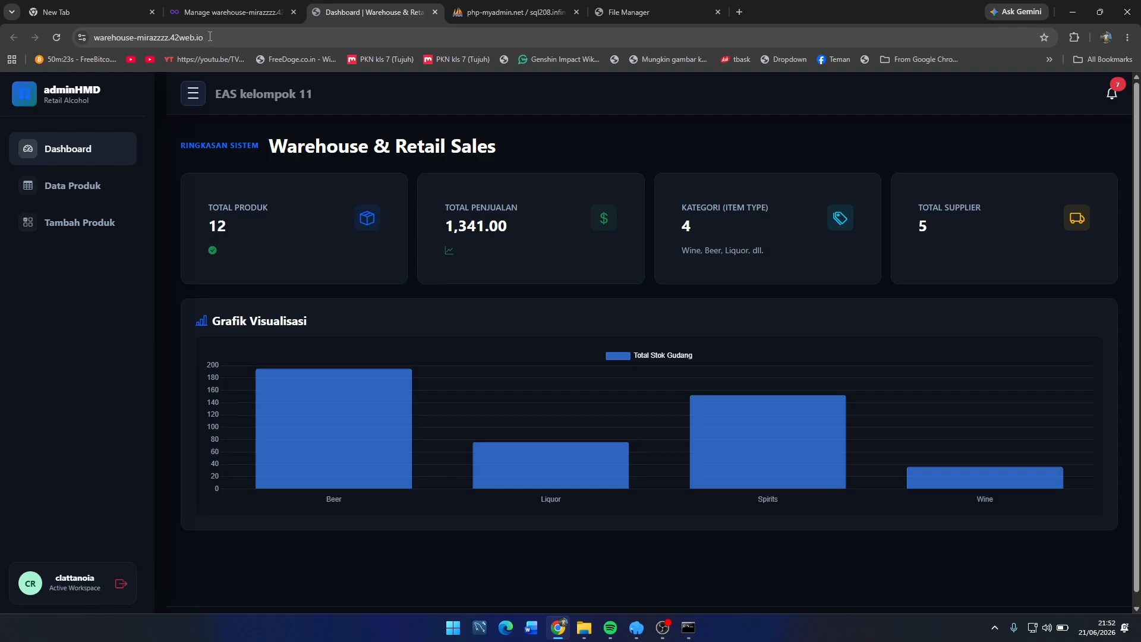
{"action": "left_click", "coordinate": [207, 12]}
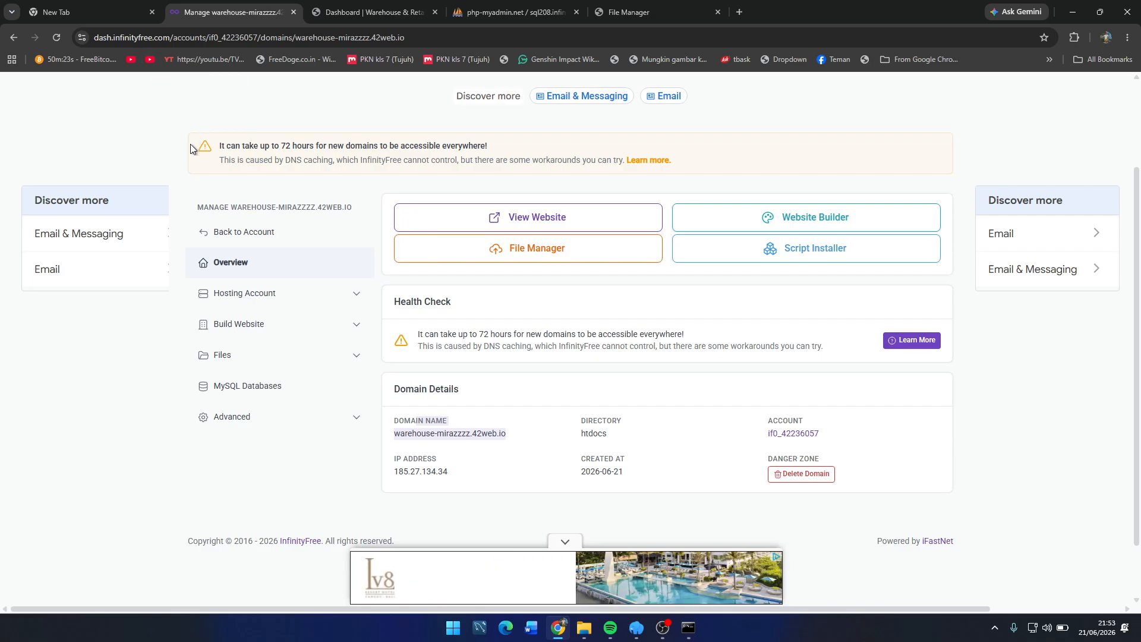
Step: Return to the hosting account overview and start adding a new domain under Domains
{"action": "left_click", "coordinate": [209, 225]}
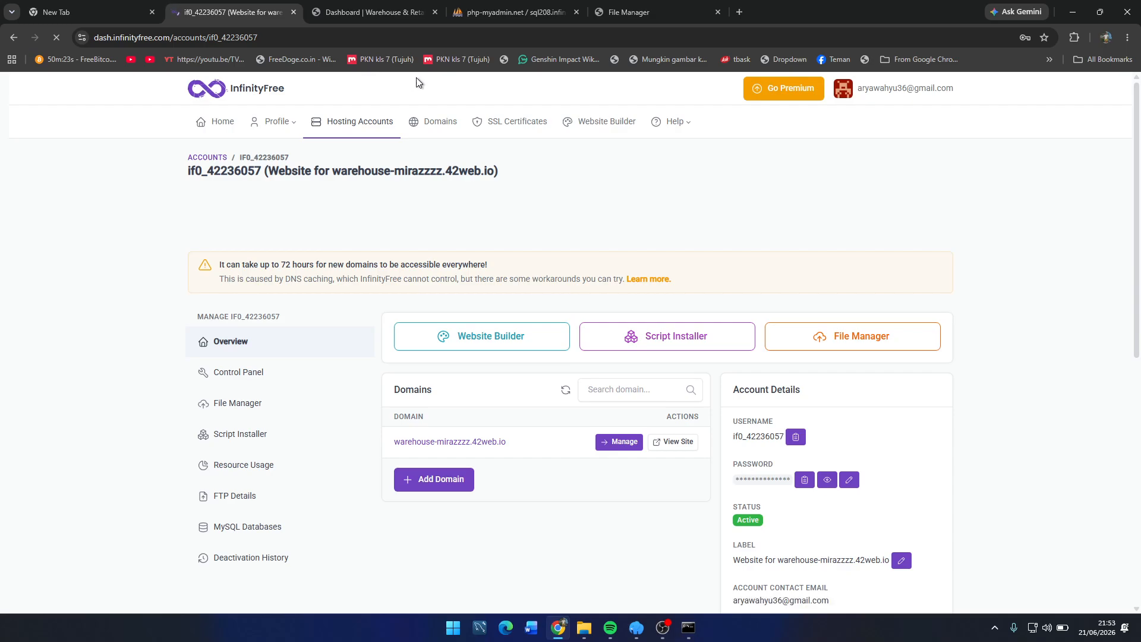
{"action": "left_click", "coordinate": [883, 95]}
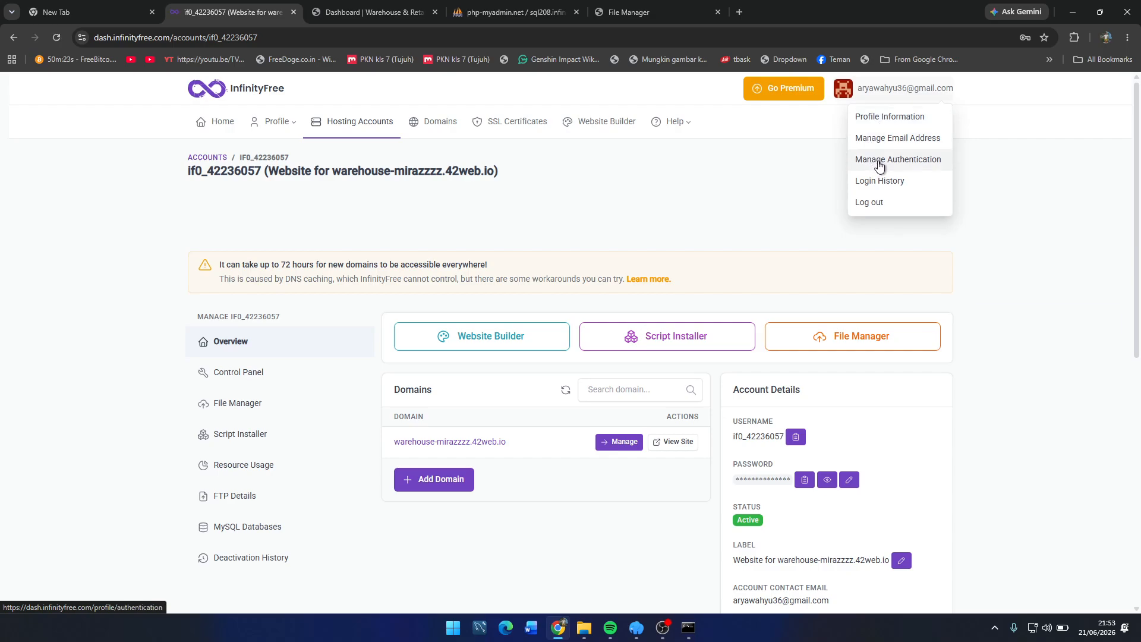
{"action": "left_click", "coordinate": [818, 166]}
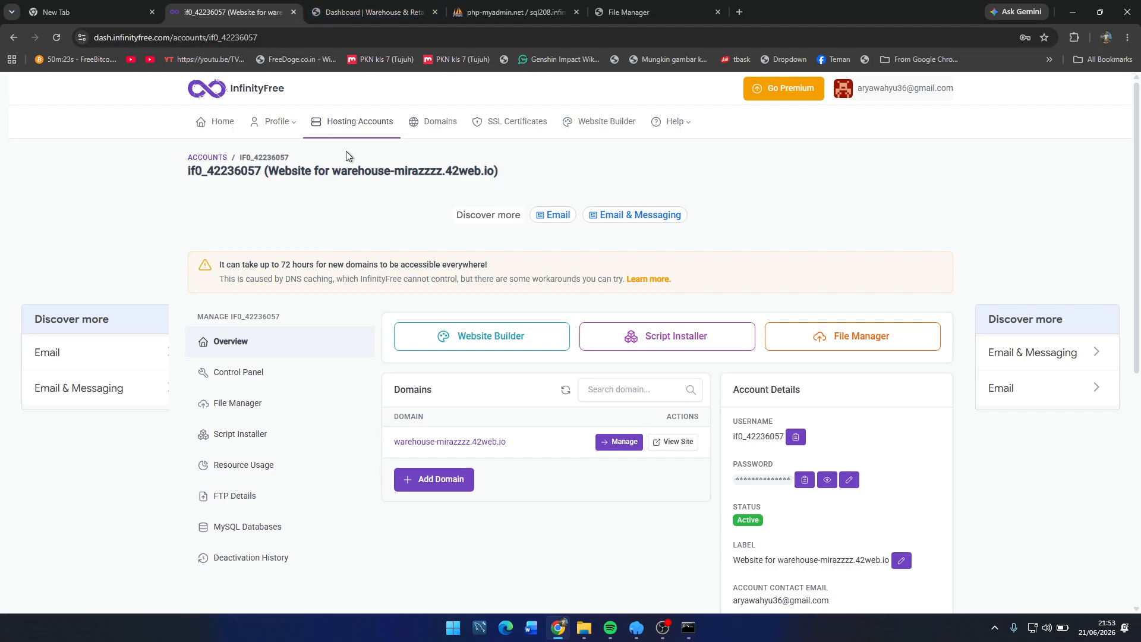
{"action": "left_click", "coordinate": [432, 486]}
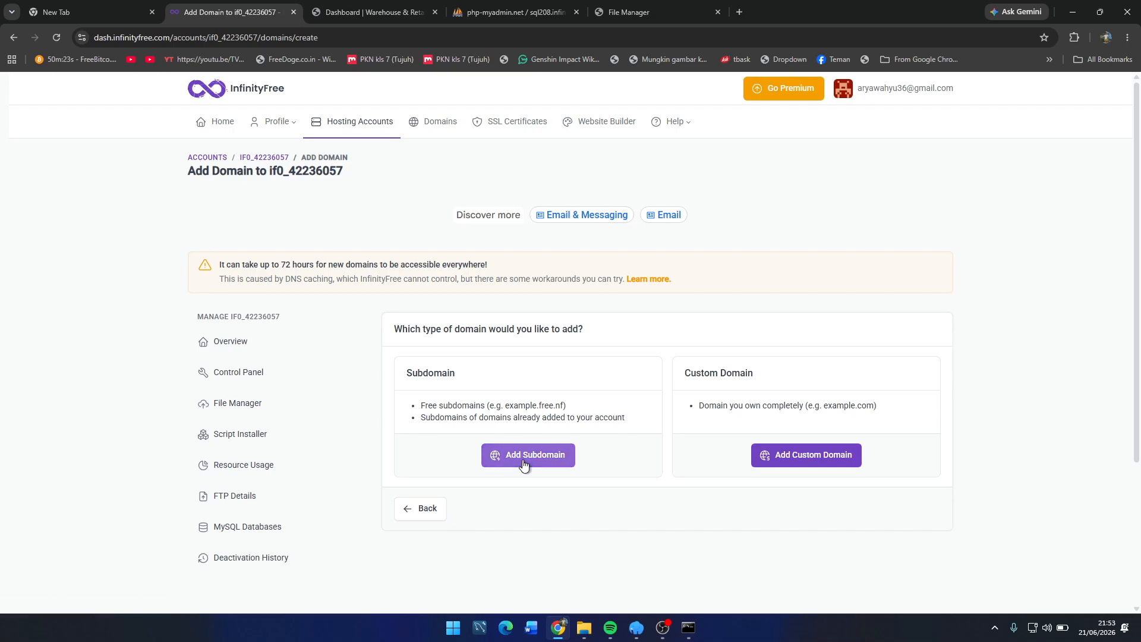
Step: Choose a free subdomain and enter the name 'minuman-keras'
{"action": "left_click", "coordinate": [554, 455]}
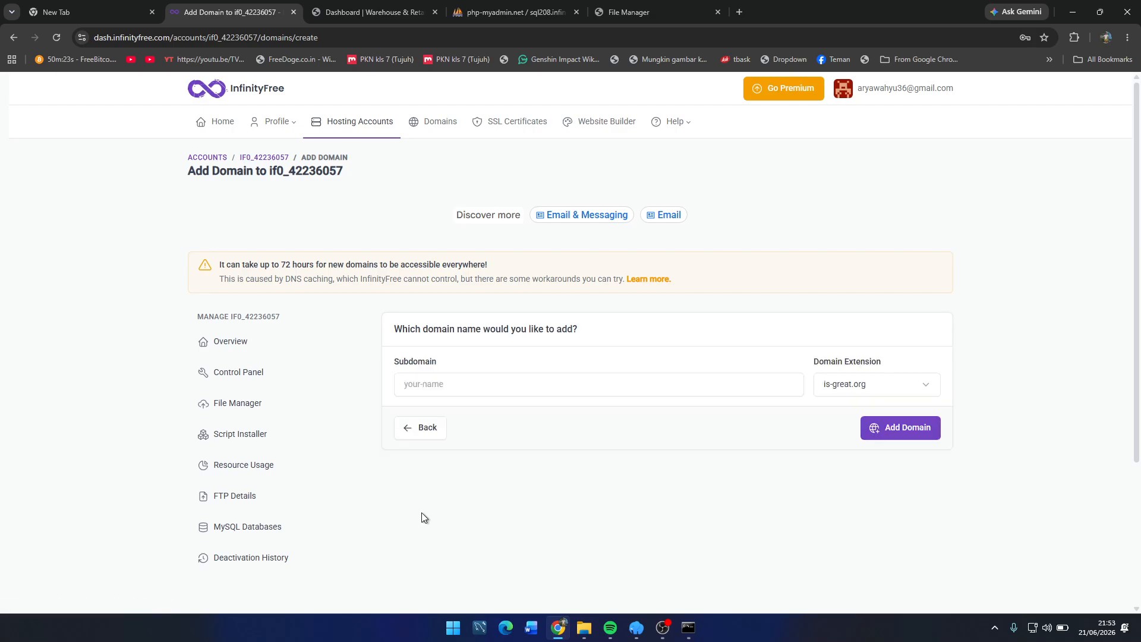
{"action": "left_click", "coordinate": [457, 392]}
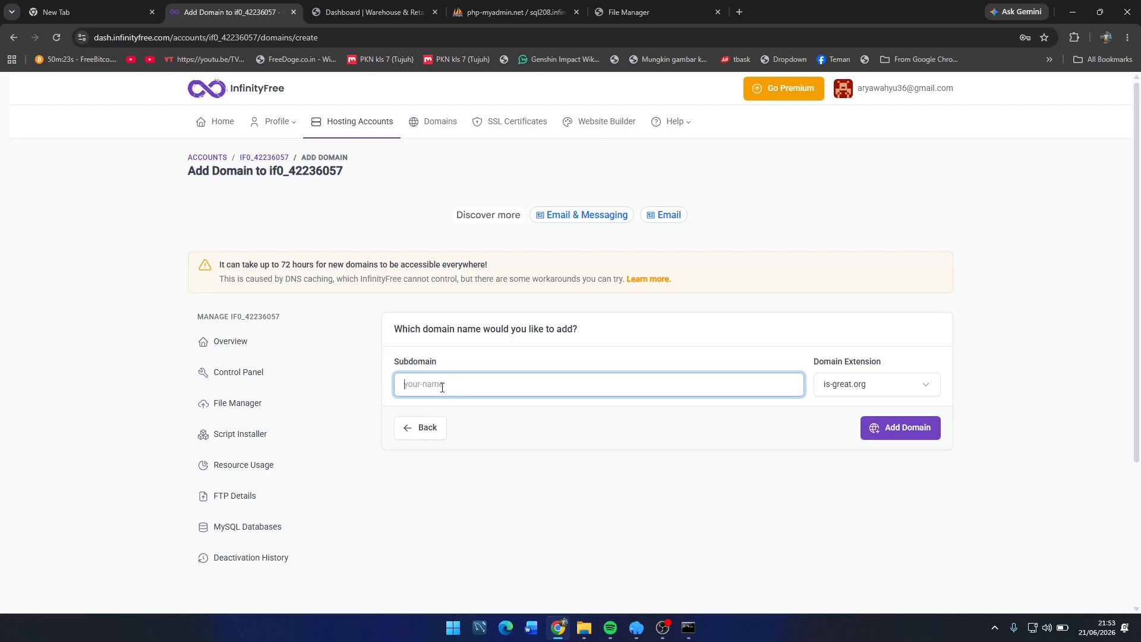
{"action": "type", "text": "minuman keras"}
{"action": "key", "text": "ctrl+Left"}
{"action": "key", "text": "BackSpace"}
{"action": "type", "text": "-"}
Step: Select nichesite.org as the domain extension and submit the new subdomain
{"action": "left_click", "coordinate": [852, 392]}
{"action": "scroll", "coordinate": [868, 241], "scroll_direction": "up", "scroll_amount": 10}
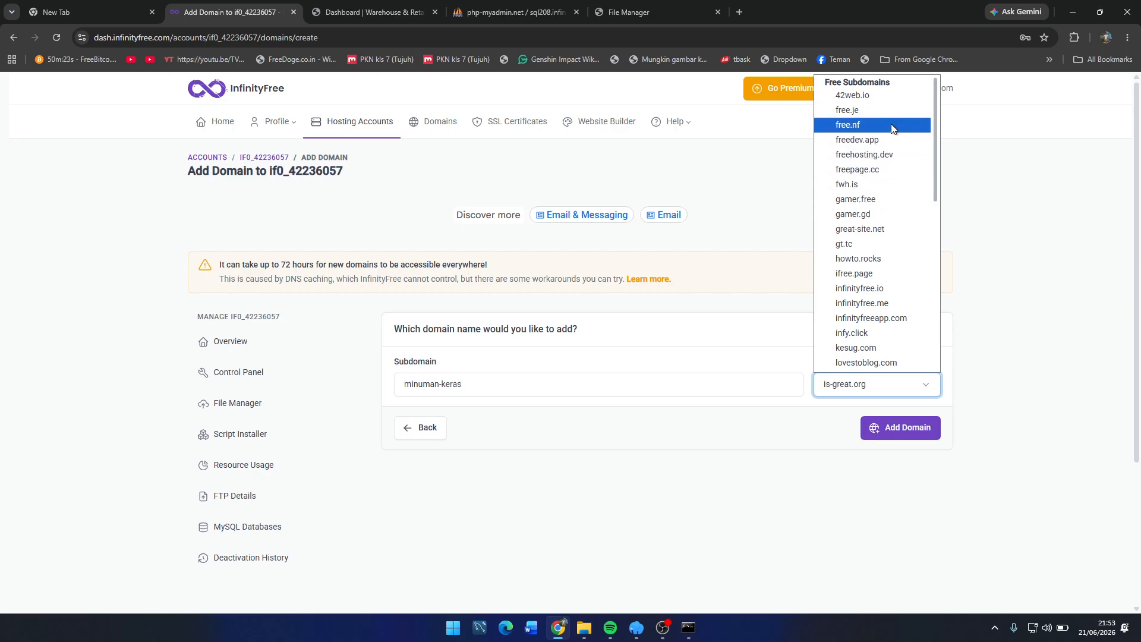
{"action": "scroll", "coordinate": [889, 128], "scroll_direction": "down", "scroll_amount": 5}
{"action": "scroll", "coordinate": [882, 128], "scroll_direction": "up", "scroll_amount": 5}
{"action": "scroll", "coordinate": [862, 155], "scroll_direction": "down", "scroll_amount": 10}
{"action": "scroll", "coordinate": [885, 285], "scroll_direction": "up", "scroll_amount": 9}
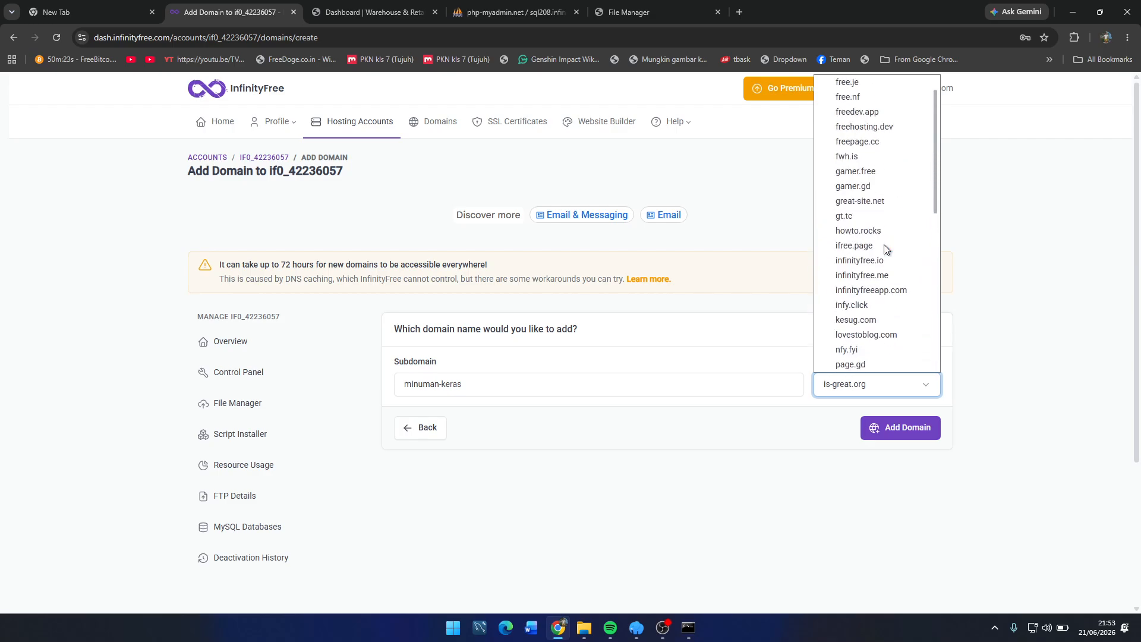
{"action": "scroll", "coordinate": [886, 238], "scroll_direction": "up", "scroll_amount": 1}
{"action": "scroll", "coordinate": [871, 196], "scroll_direction": "down", "scroll_amount": 2}
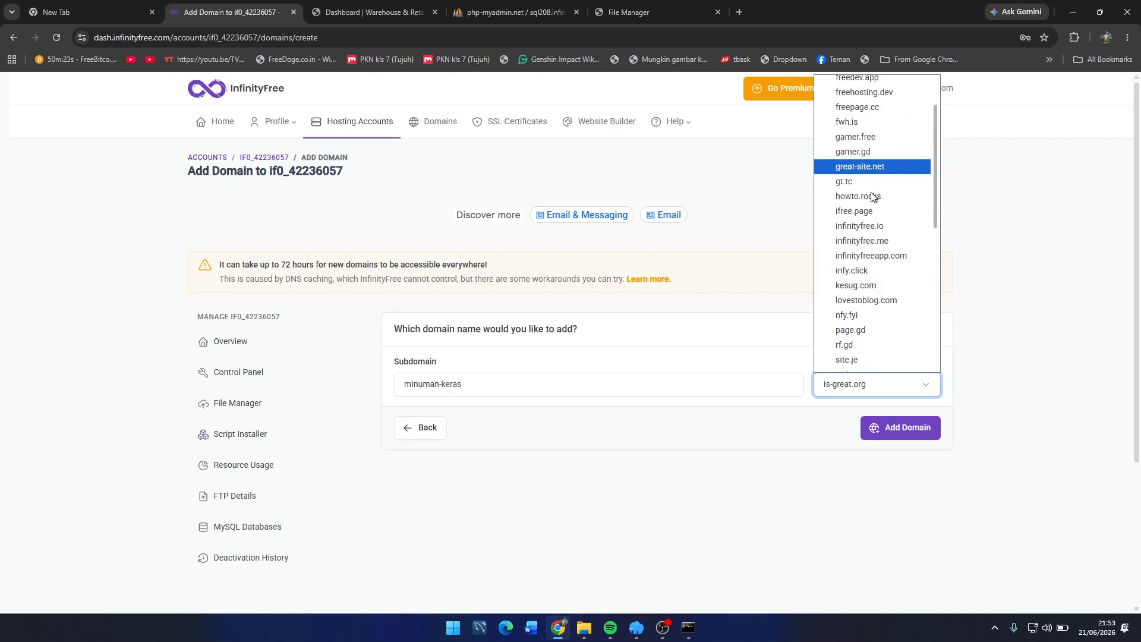
{"action": "scroll", "coordinate": [871, 196], "scroll_direction": "down", "scroll_amount": 3}
{"action": "left_click", "coordinate": [874, 291]}
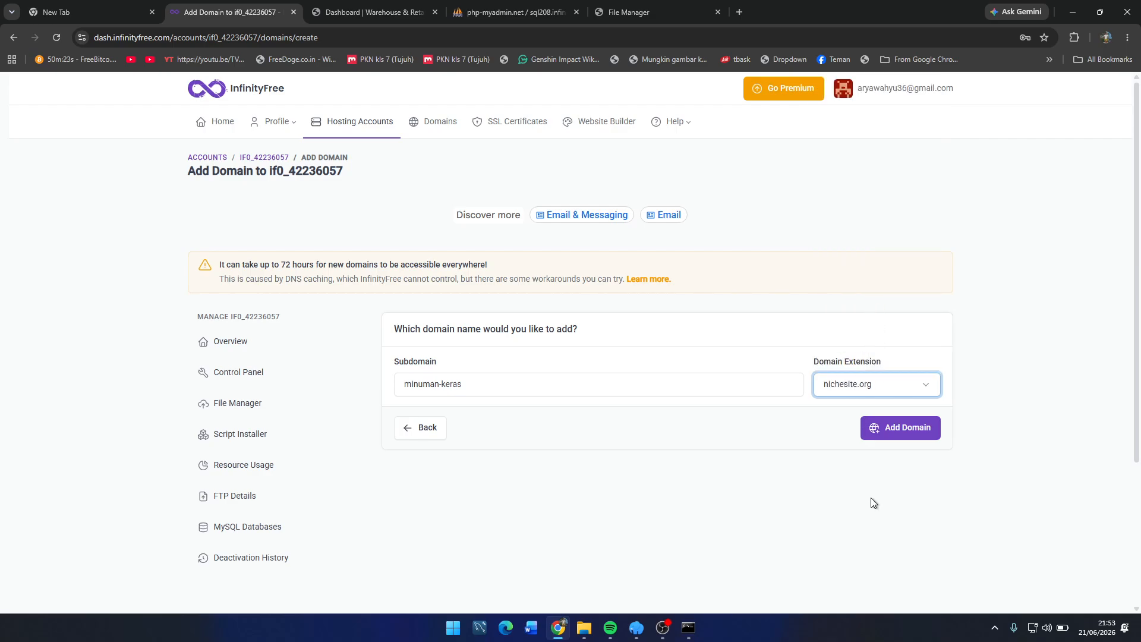
{"action": "left_click", "coordinate": [912, 423]}
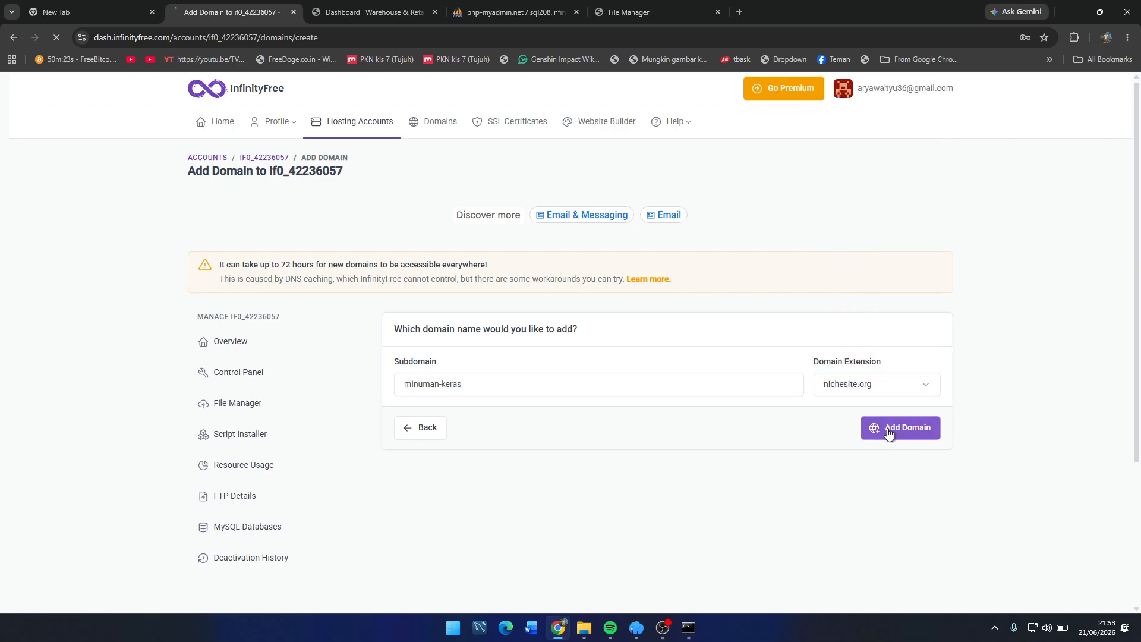
Step: Review the minuman-keras.nichesite.org domain details, highlighting the new domain name
{"action": "scroll", "coordinate": [783, 439], "scroll_direction": "down", "scroll_amount": 1}
{"action": "scroll", "coordinate": [783, 437], "scroll_direction": "down", "scroll_amount": 3}
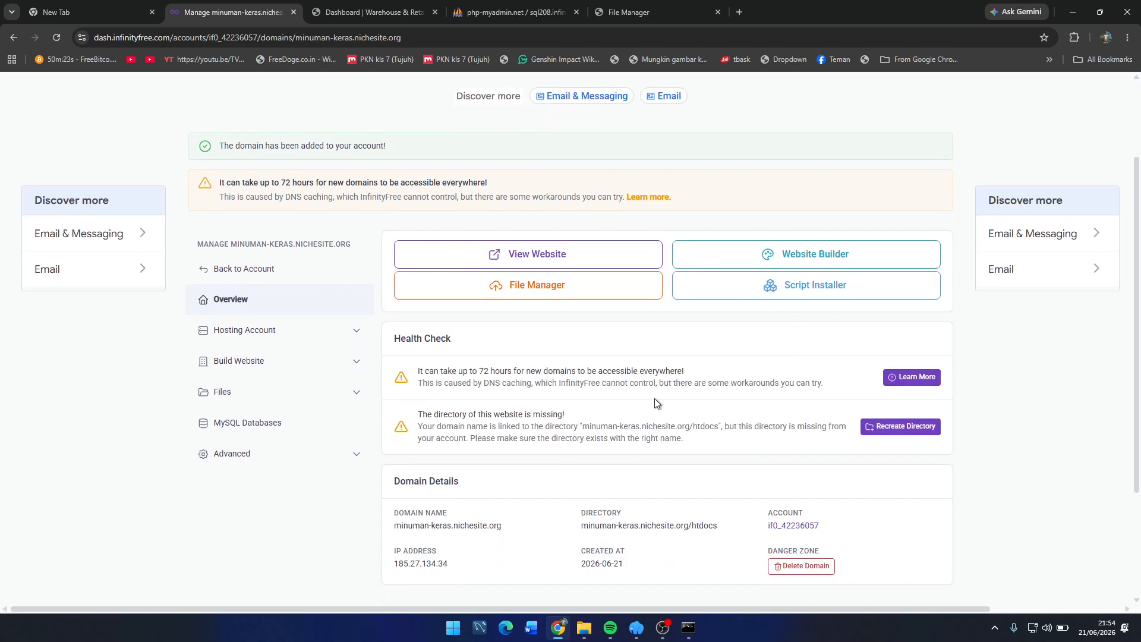
{"action": "scroll", "coordinate": [651, 469], "scroll_direction": "up", "scroll_amount": 1}
{"action": "scroll", "coordinate": [651, 469], "scroll_direction": "up", "scroll_amount": 3}
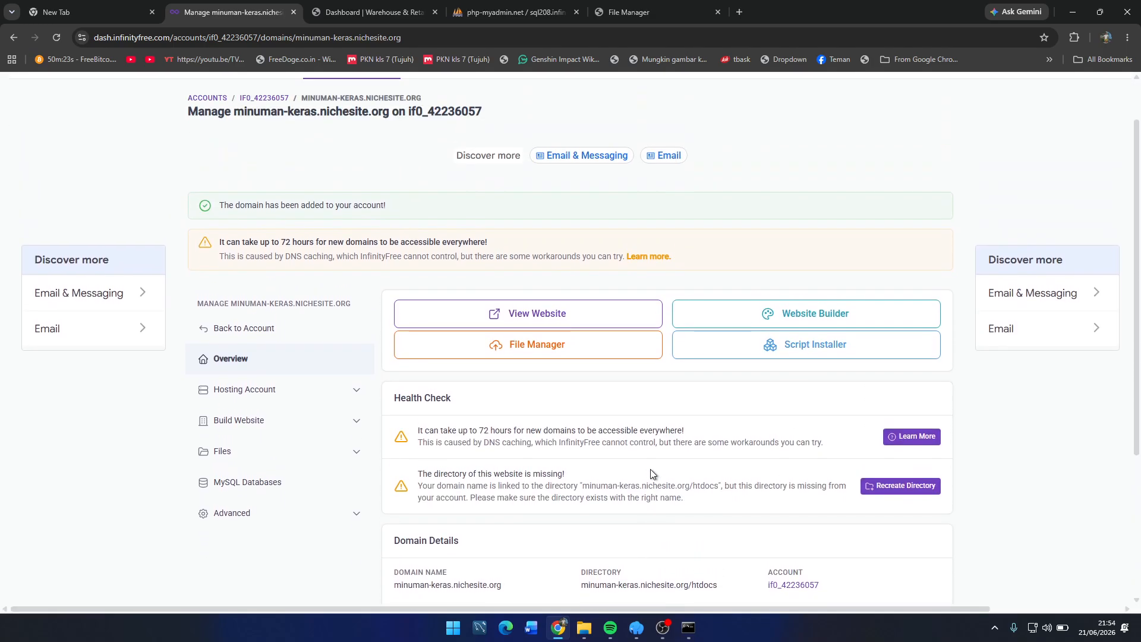
{"action": "scroll", "coordinate": [356, 389], "scroll_direction": "down", "scroll_amount": 1}
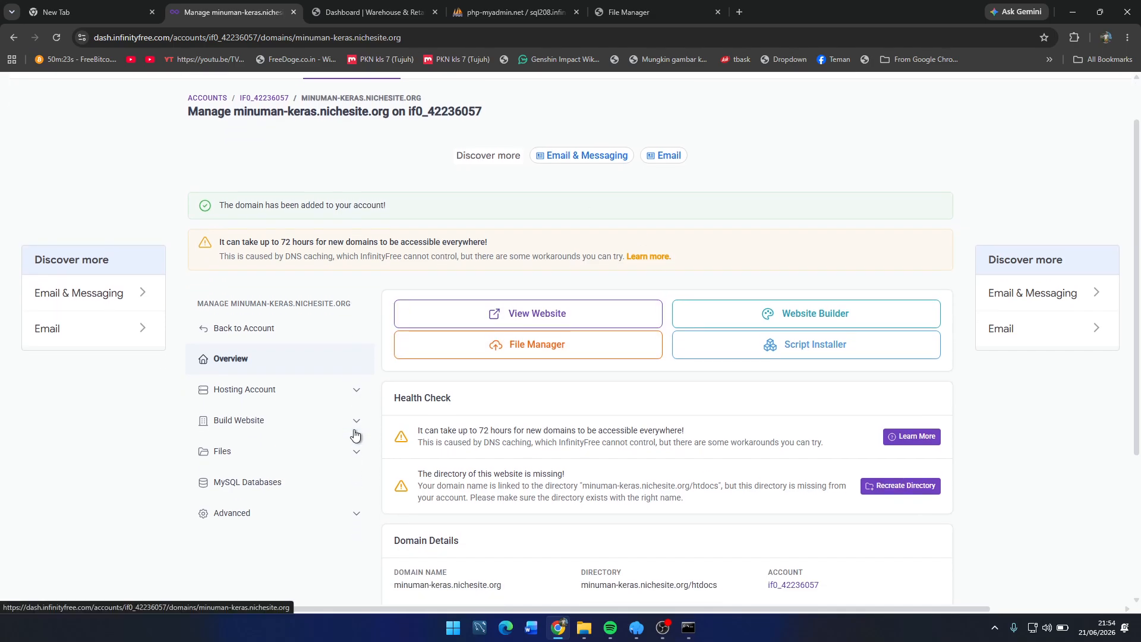
{"action": "scroll", "coordinate": [583, 423], "scroll_direction": "down", "scroll_amount": 2}
{"action": "scroll", "coordinate": [360, 323], "scroll_direction": "up", "scroll_amount": 2}
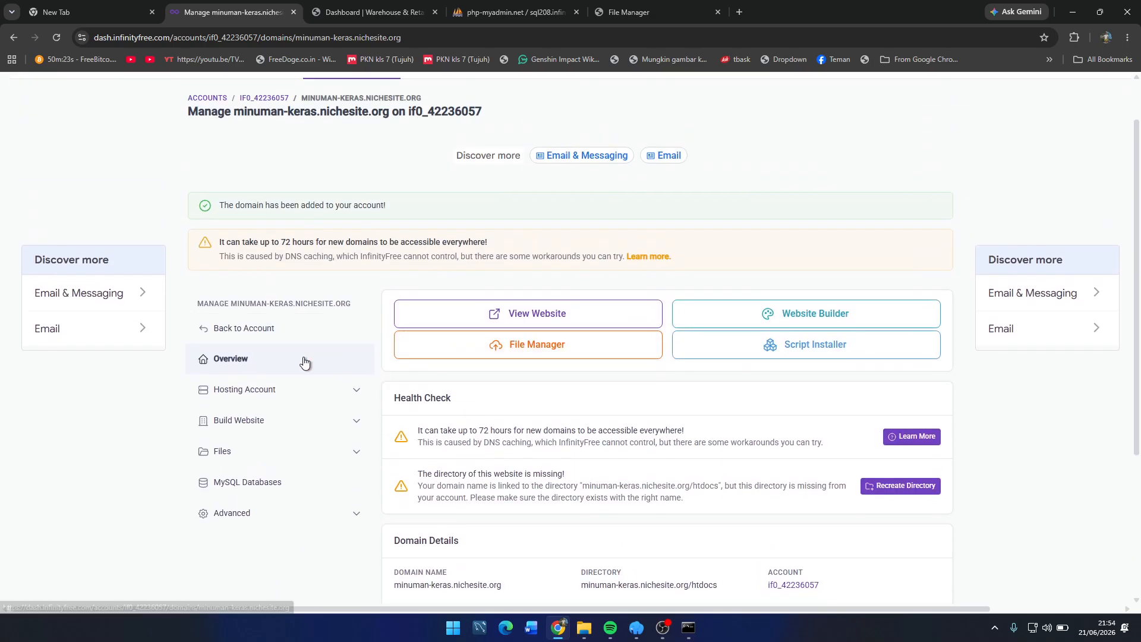
{"action": "scroll", "coordinate": [523, 397], "scroll_direction": "down", "scroll_amount": 2}
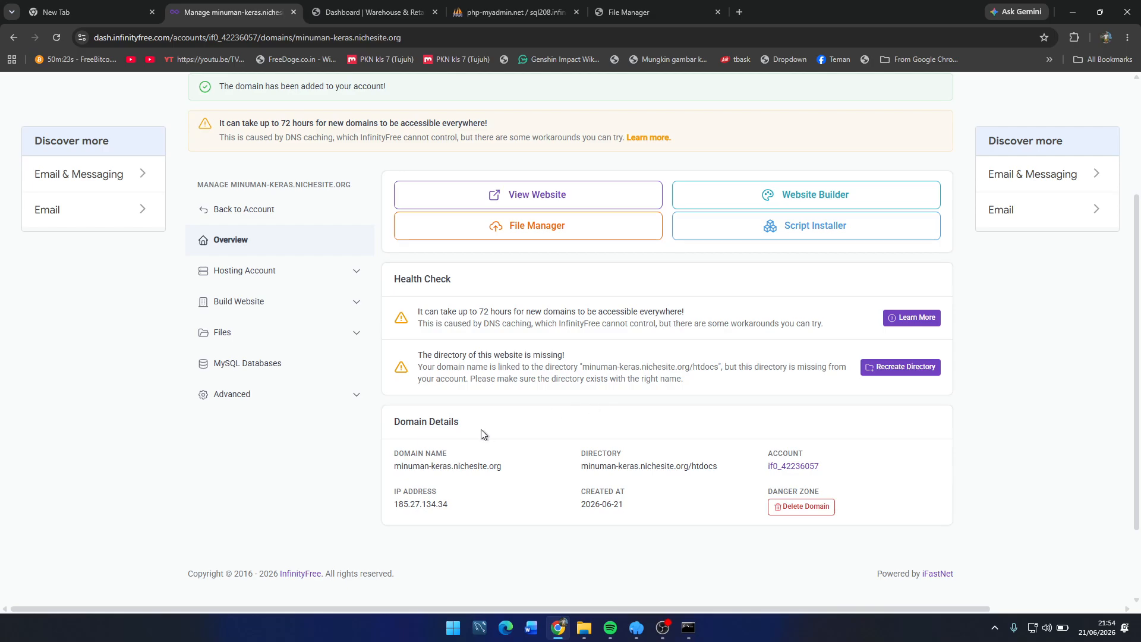
{"action": "left_click_drag", "start_coordinate": [379, 441], "coordinate": [514, 467]}
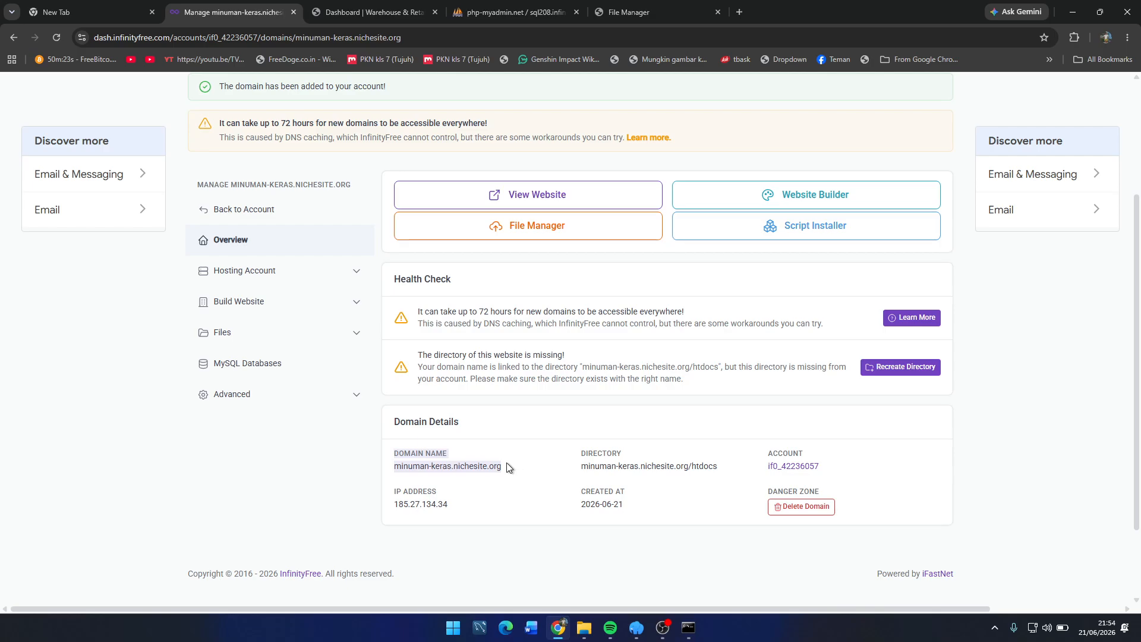
{"action": "left_click_drag", "start_coordinate": [508, 464], "coordinate": [749, 468]}
{"action": "left_click", "coordinate": [748, 468]}
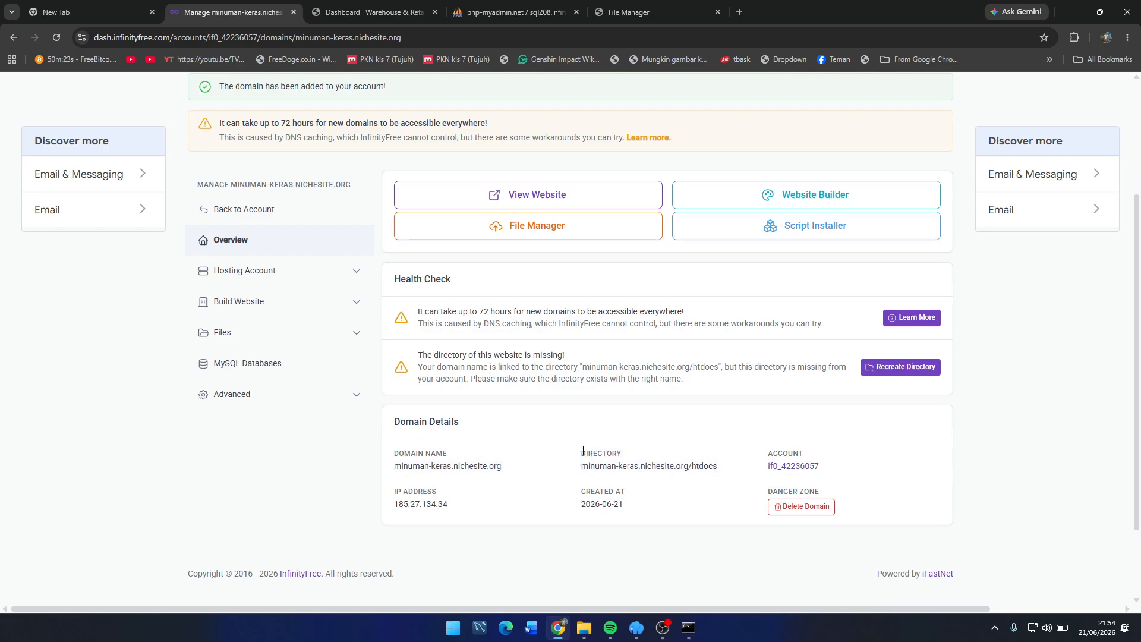
Step: Check the website's directory path, then return to the hosting account overview
{"action": "left_click_drag", "start_coordinate": [583, 451], "coordinate": [723, 470]}
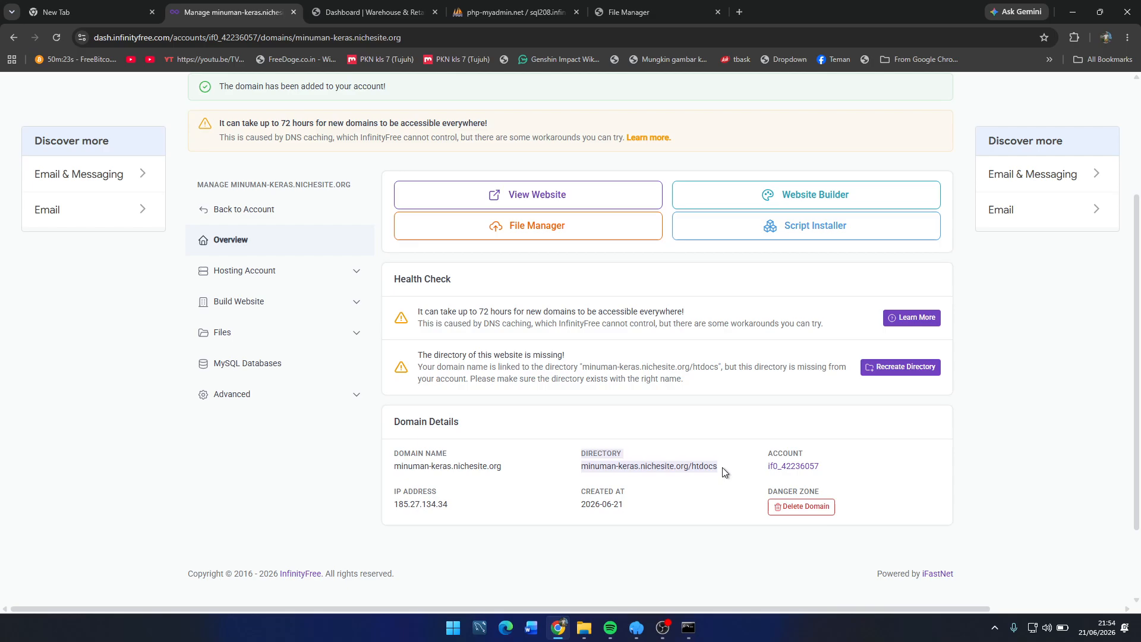
{"action": "left_click", "coordinate": [755, 458]}
{"action": "mouse_move", "coordinate": [757, 457]}
{"action": "left_mouse_down"}
{"action": "mouse_move", "coordinate": [825, 465]}
{"action": "mouse_move", "coordinate": [774, 466]}
{"action": "mouse_move", "coordinate": [758, 450]}
{"action": "left_mouse_up"}
{"action": "left_click", "coordinate": [828, 465]}
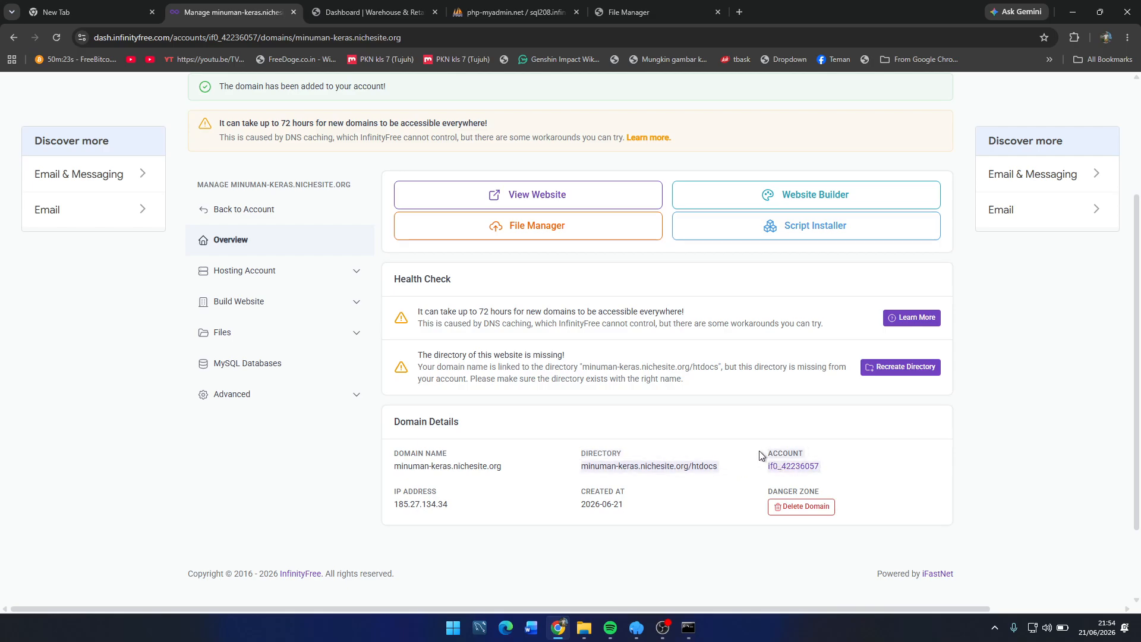
{"action": "left_click", "coordinate": [823, 476]}
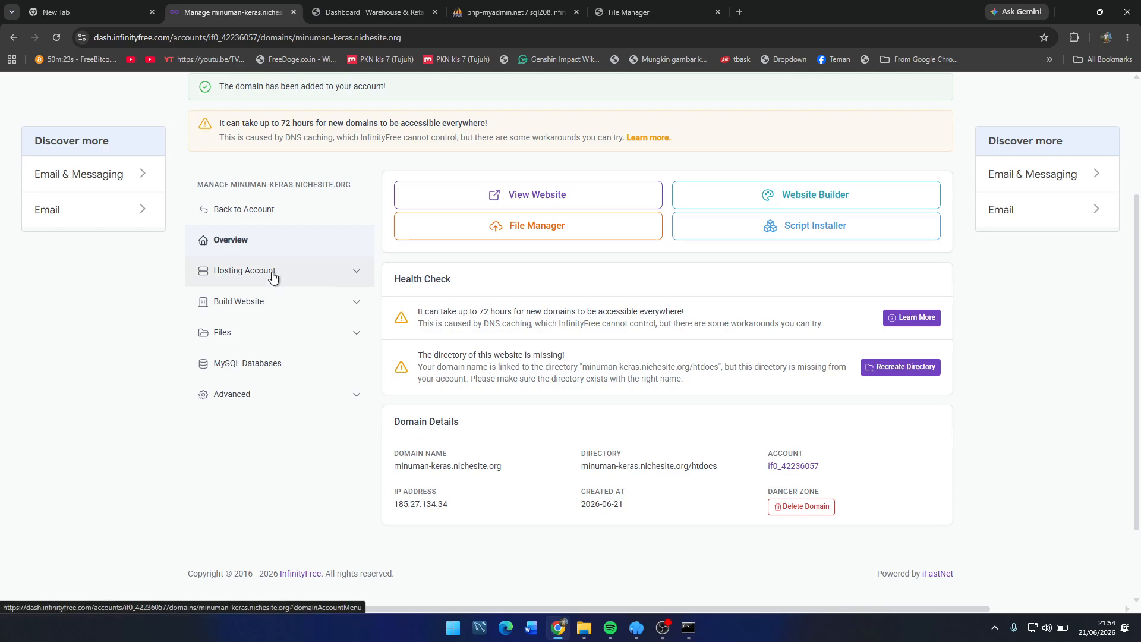
{"action": "left_click", "coordinate": [272, 209]}
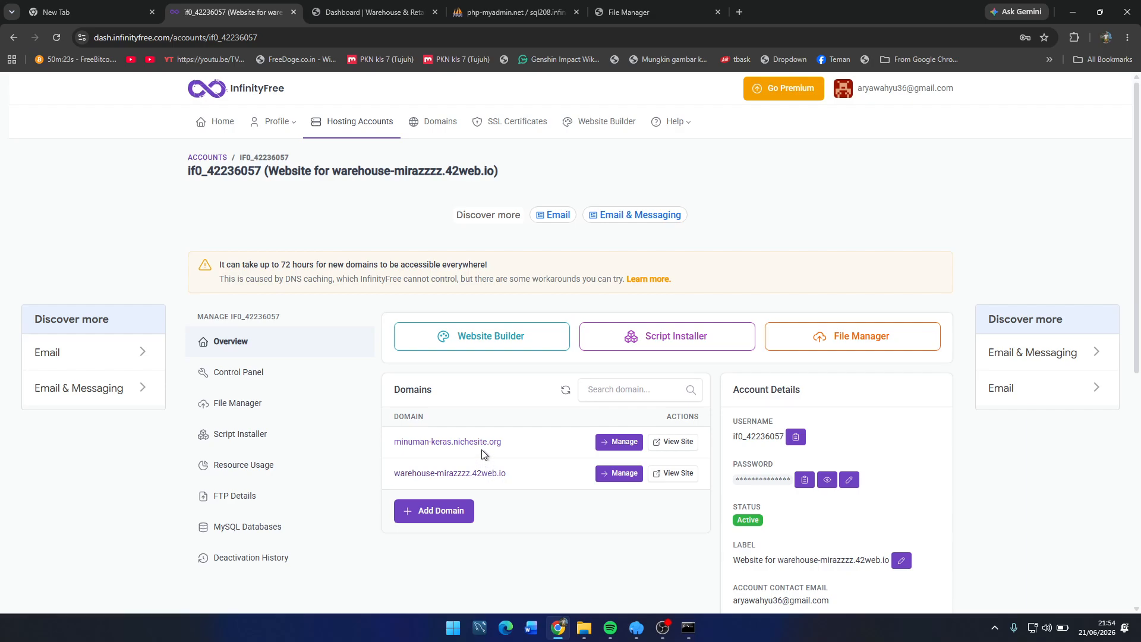
Step: Open warehouse-mirazzzz.42web.io settings and view the hosting account's username and password
{"action": "left_click", "coordinate": [473, 480]}
{"action": "scroll", "coordinate": [473, 480], "scroll_direction": "down", "scroll_amount": 2}
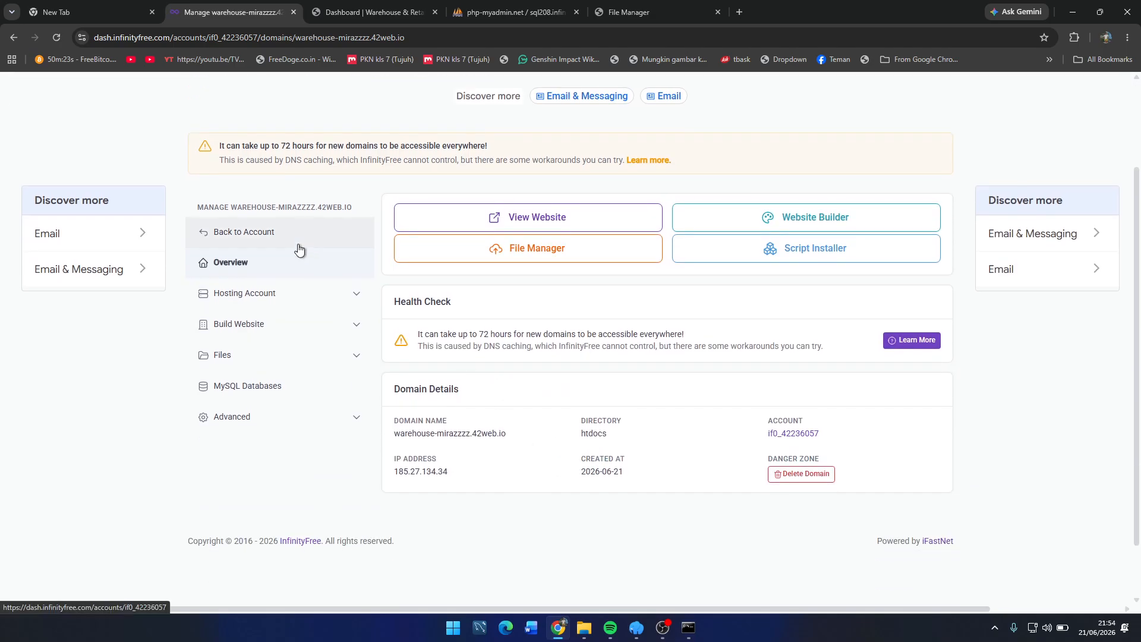
{"action": "left_click", "coordinate": [301, 297]}
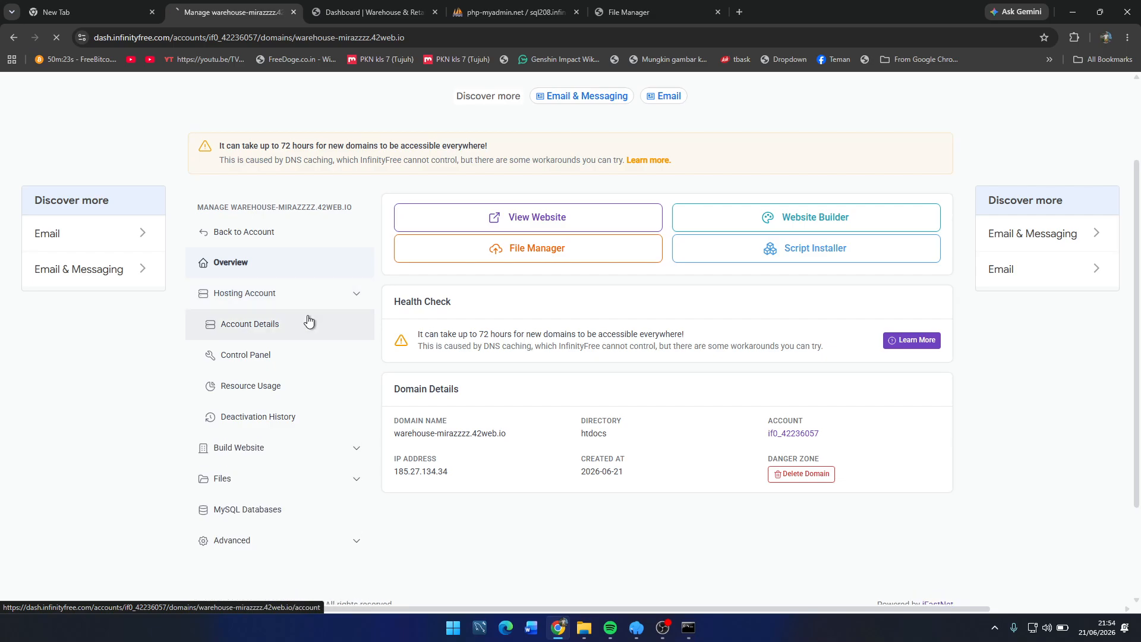
{"action": "left_click", "coordinate": [306, 323]}
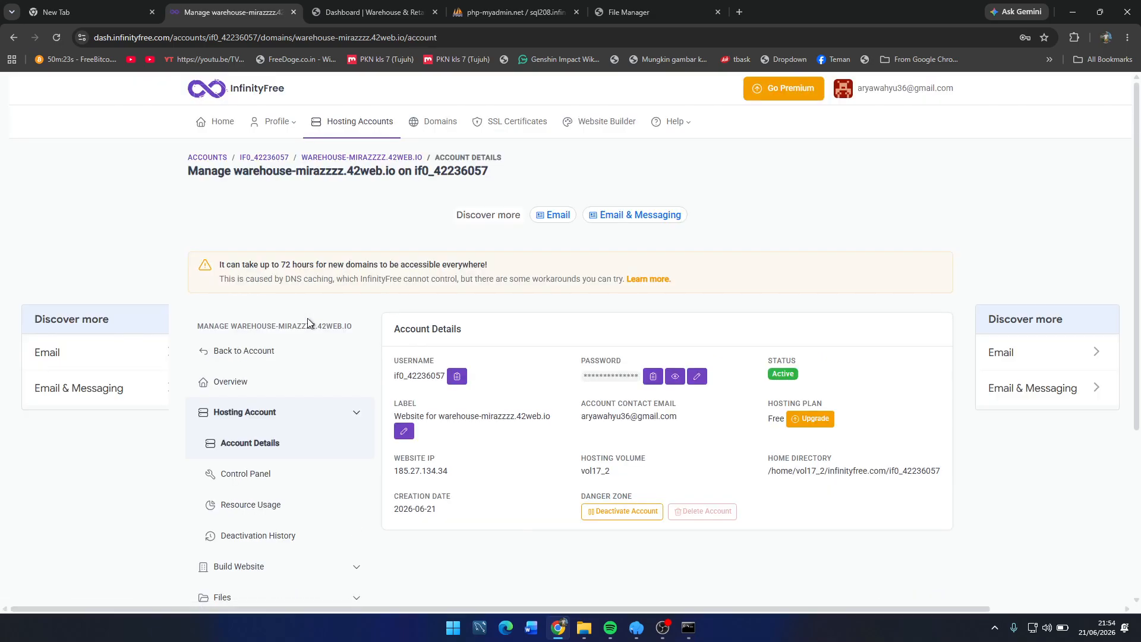
{"action": "left_click_drag", "start_coordinate": [567, 370], "coordinate": [708, 384]}
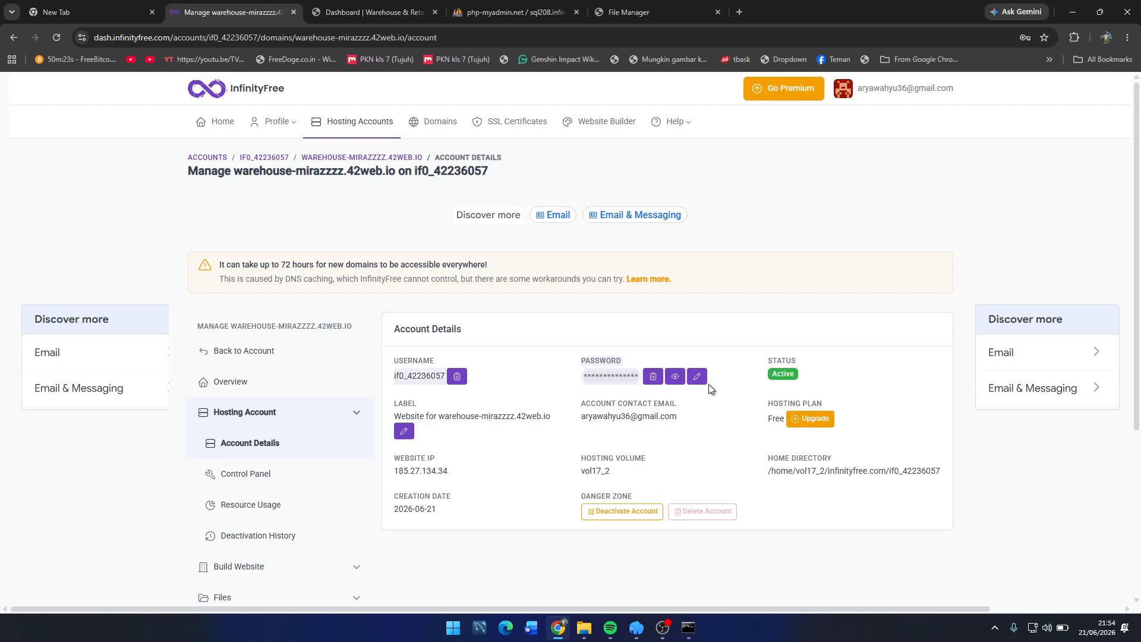
{"action": "left_click", "coordinate": [522, 390]}
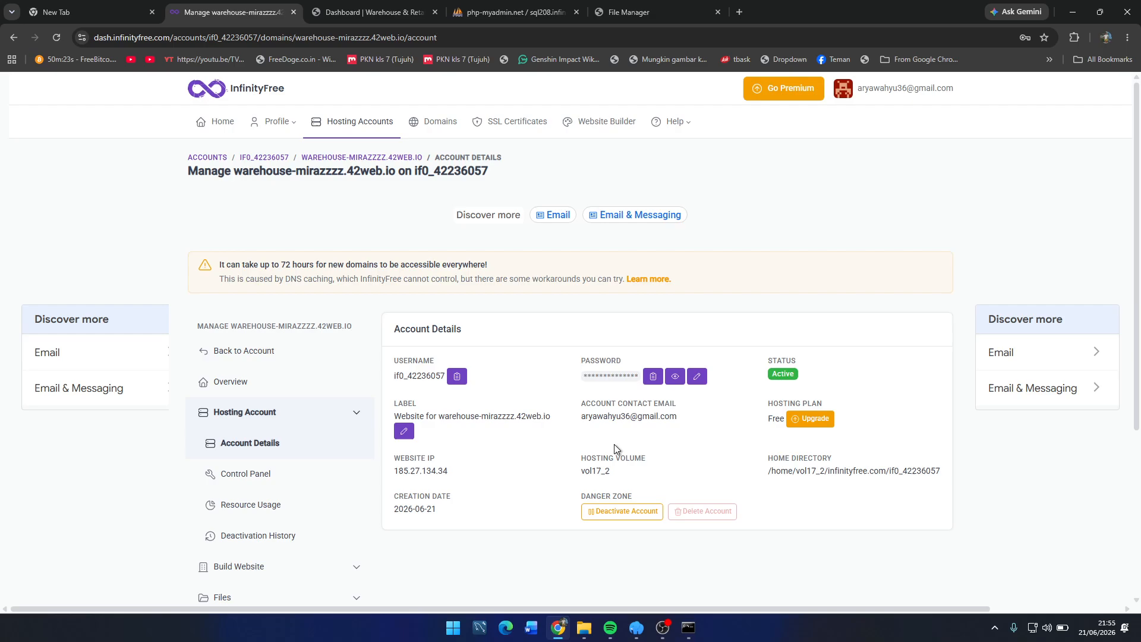
{"action": "left_click_drag", "start_coordinate": [574, 378], "coordinate": [635, 375]}
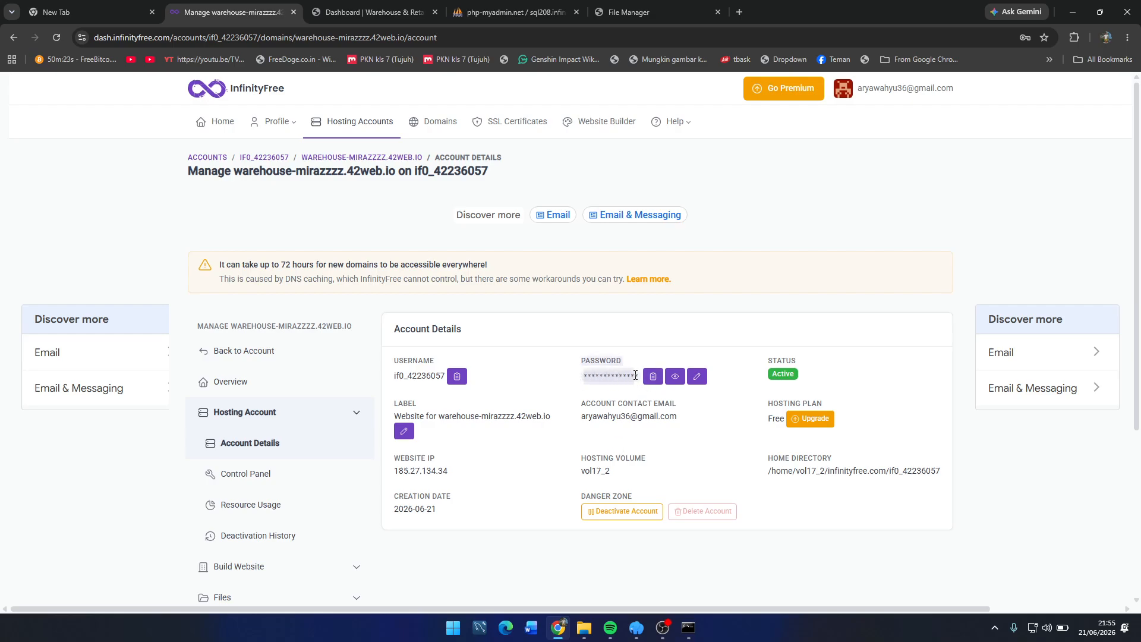
{"action": "left_click", "coordinate": [647, 347]}
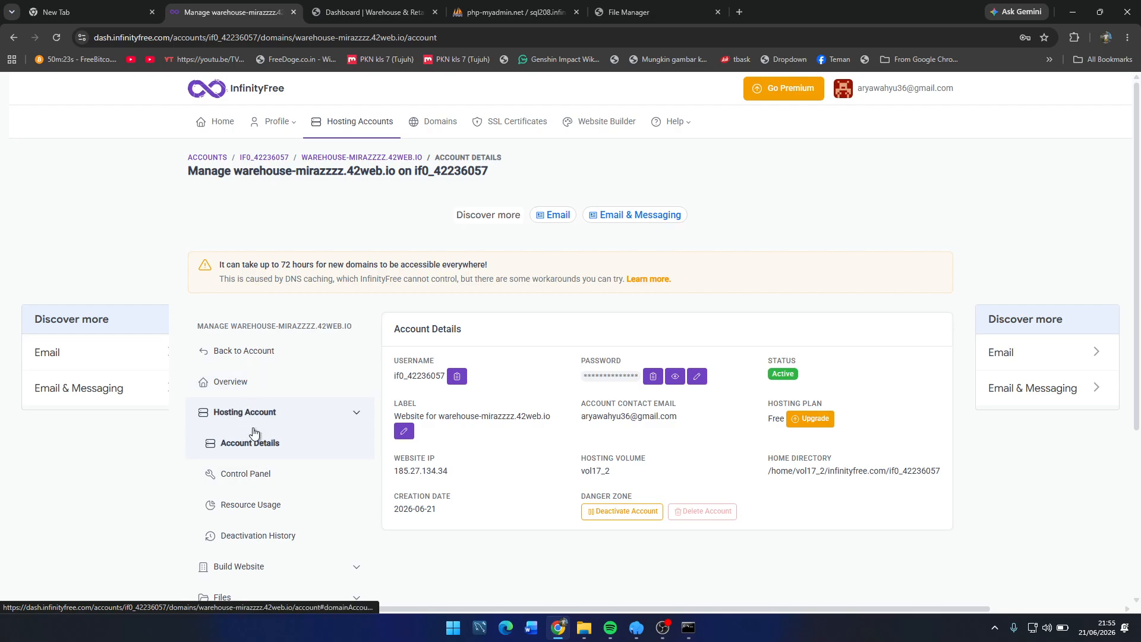
Step: Return to the domain overview showing the health check and domain details
{"action": "left_click", "coordinate": [264, 395]}
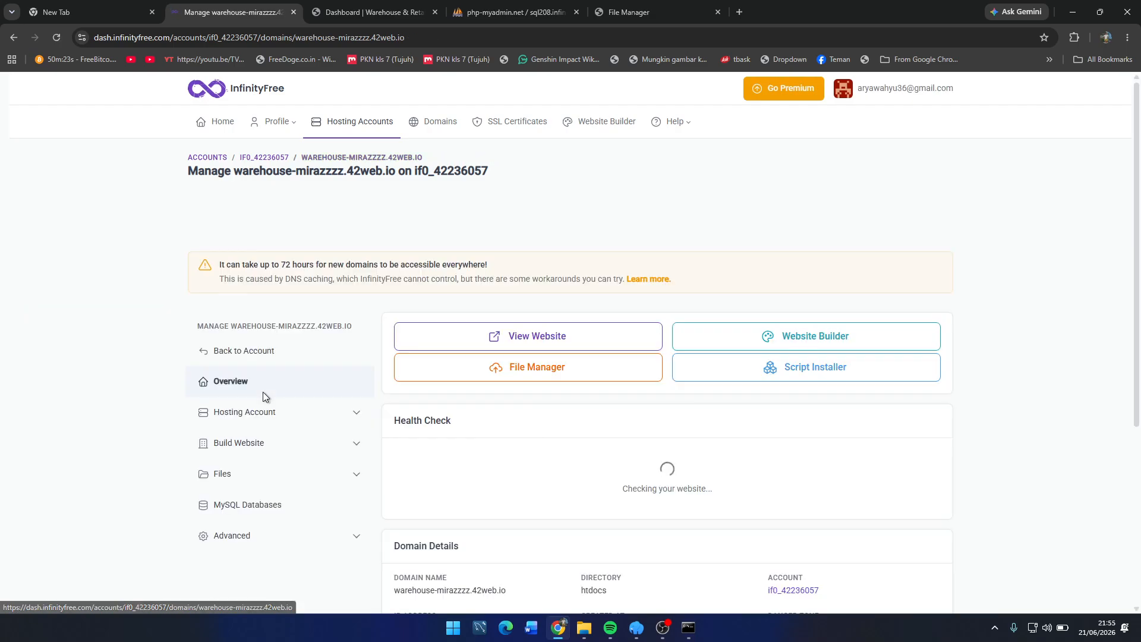
{"action": "scroll", "coordinate": [534, 529], "scroll_direction": "down", "scroll_amount": 1}
{"action": "scroll", "coordinate": [534, 532], "scroll_direction": "up", "scroll_amount": 1}
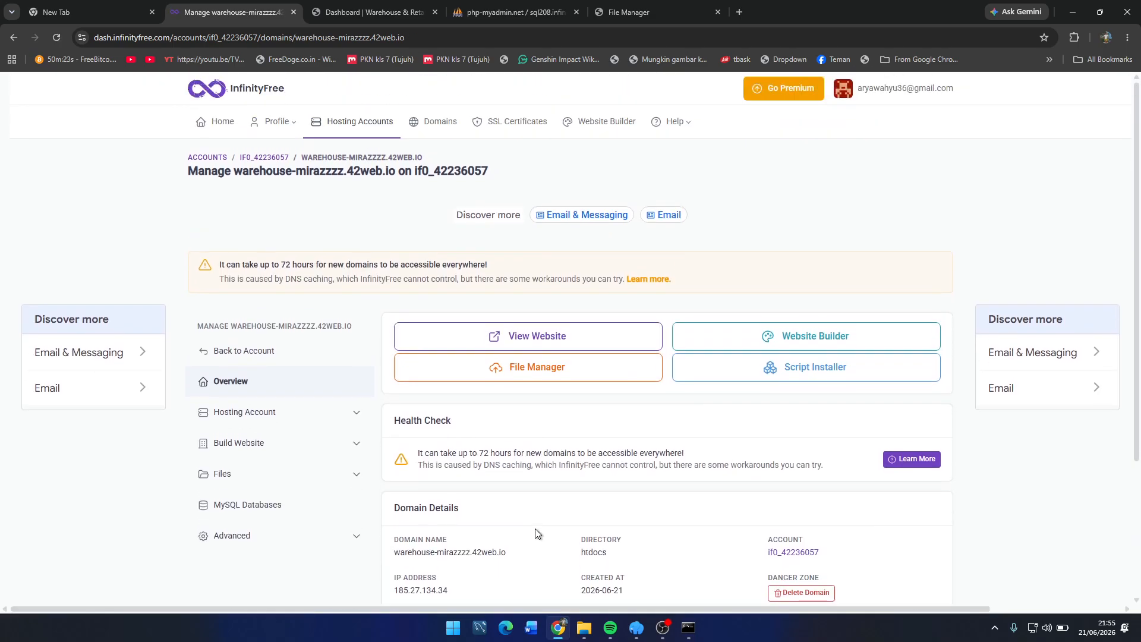
Step: Open File Manager and go to the hosting root listing htdocs, .htaccess and .override
{"action": "left_click", "coordinate": [581, 369]}
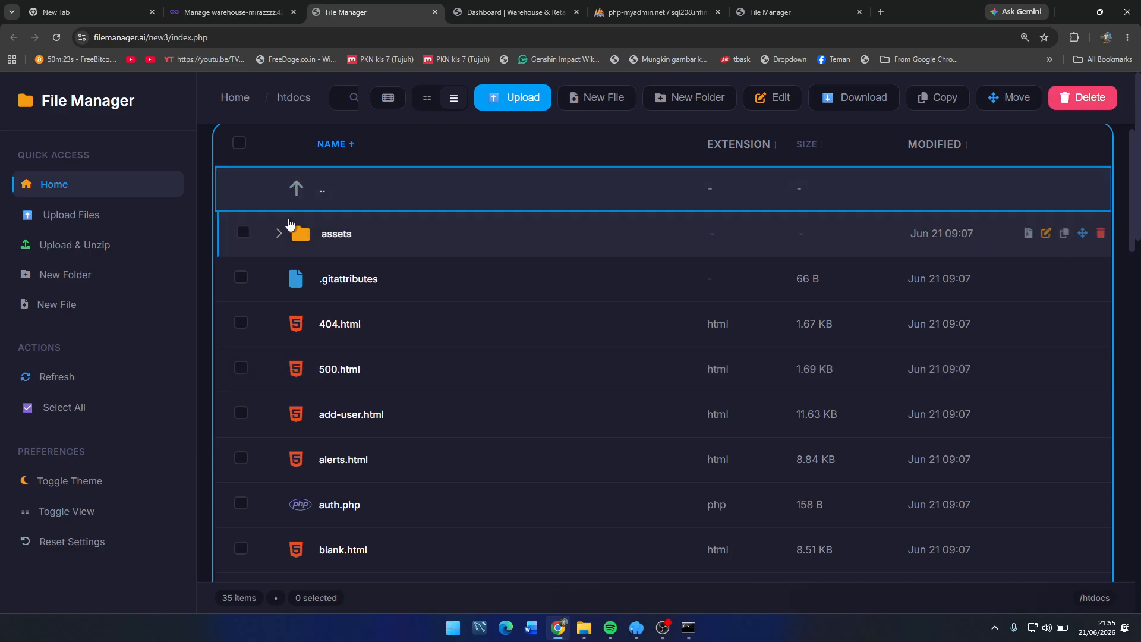
{"action": "scroll", "coordinate": [240, 357], "scroll_direction": "down", "scroll_amount": 10}
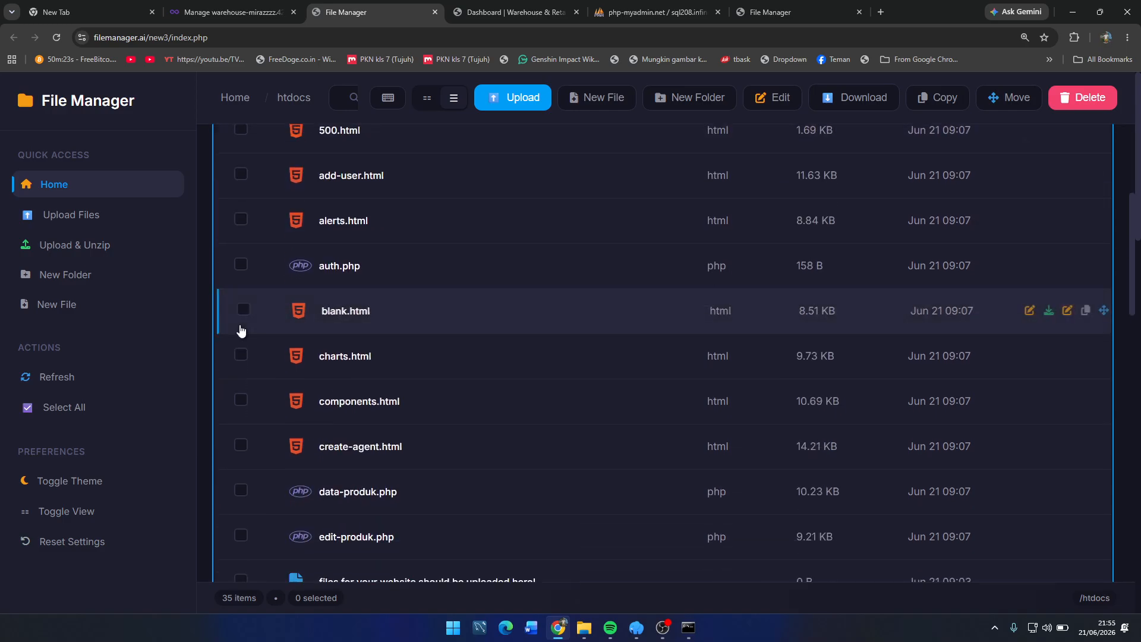
{"action": "scroll", "coordinate": [242, 394], "scroll_direction": "down", "scroll_amount": 6}
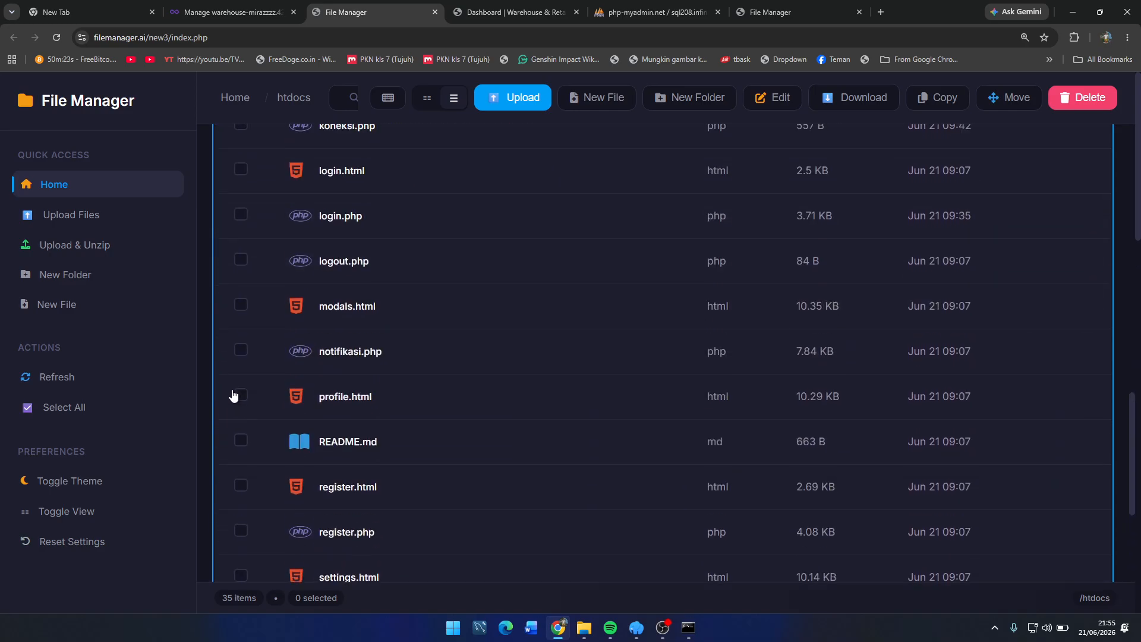
{"action": "scroll", "coordinate": [237, 257], "scroll_direction": "up", "scroll_amount": 12}
{"action": "scroll", "coordinate": [275, 234], "scroll_direction": "up", "scroll_amount": 3}
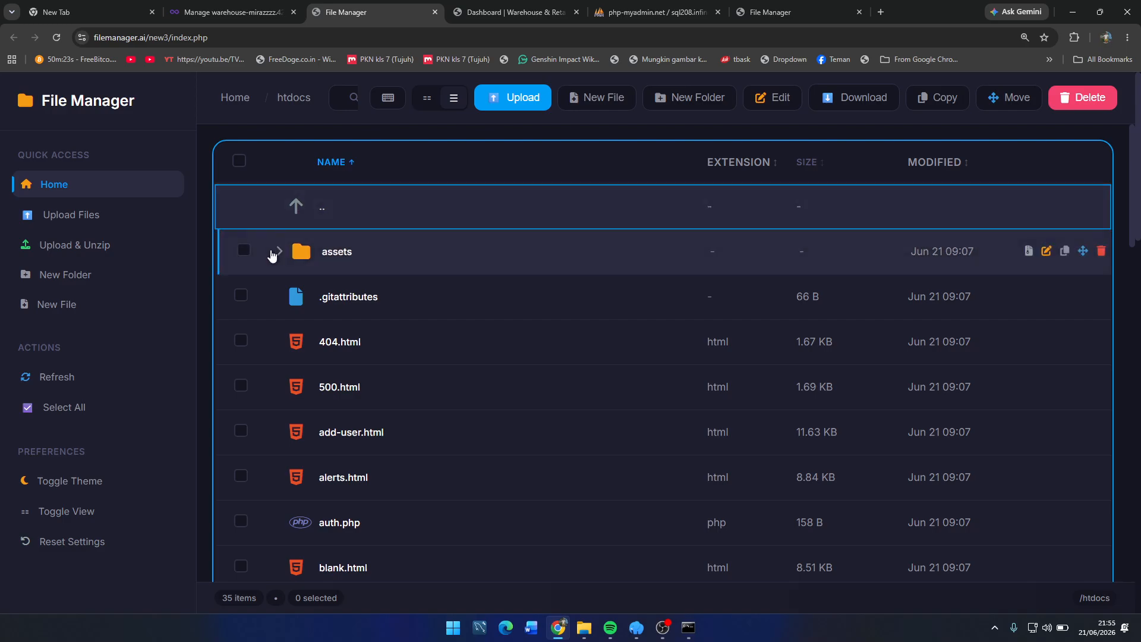
{"action": "scroll", "coordinate": [280, 347], "scroll_direction": "down", "scroll_amount": 7}
{"action": "left_click", "coordinate": [136, 184]}
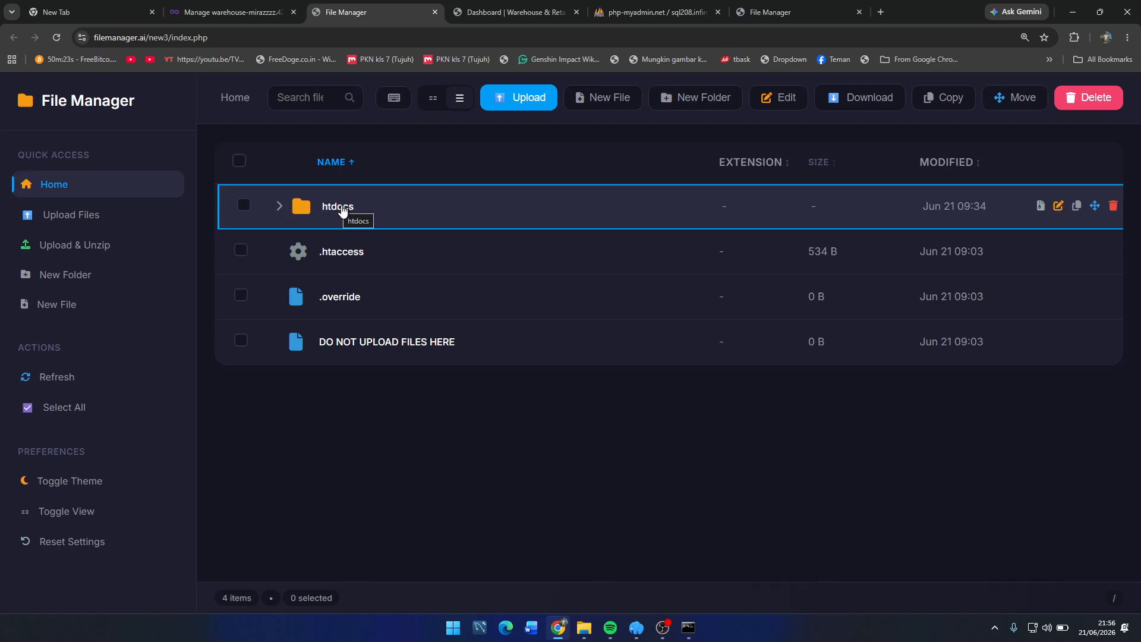
Step: Open htdocs, expand assets, and browse the 35 site files such as koneksi.php and index.php
{"action": "left_click", "coordinate": [342, 208]}
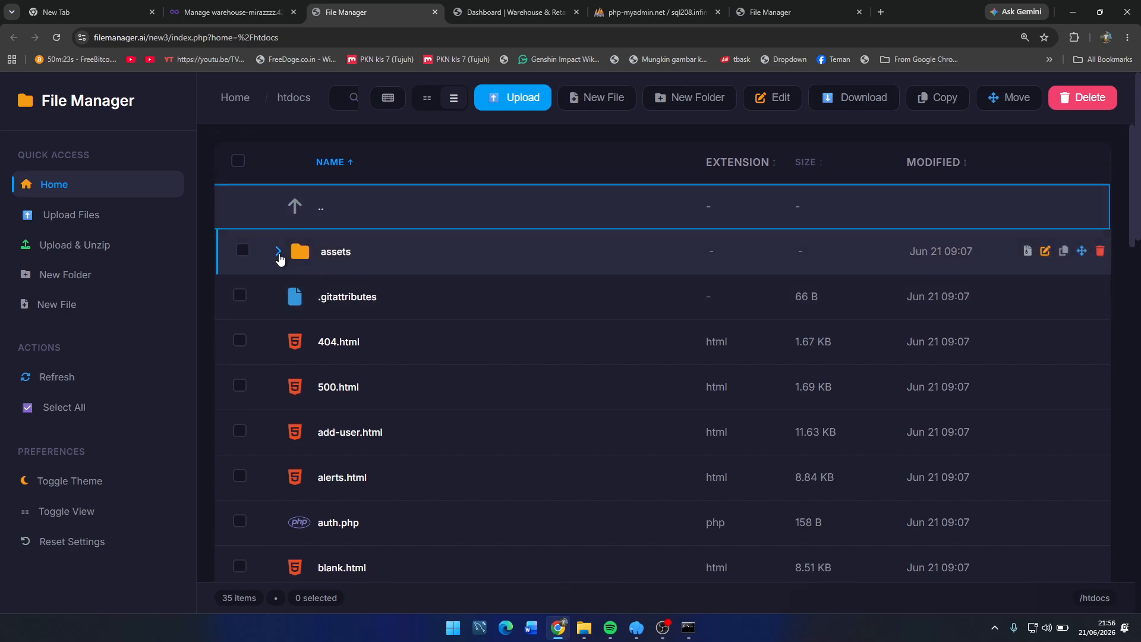
{"action": "left_click", "coordinate": [279, 253]}
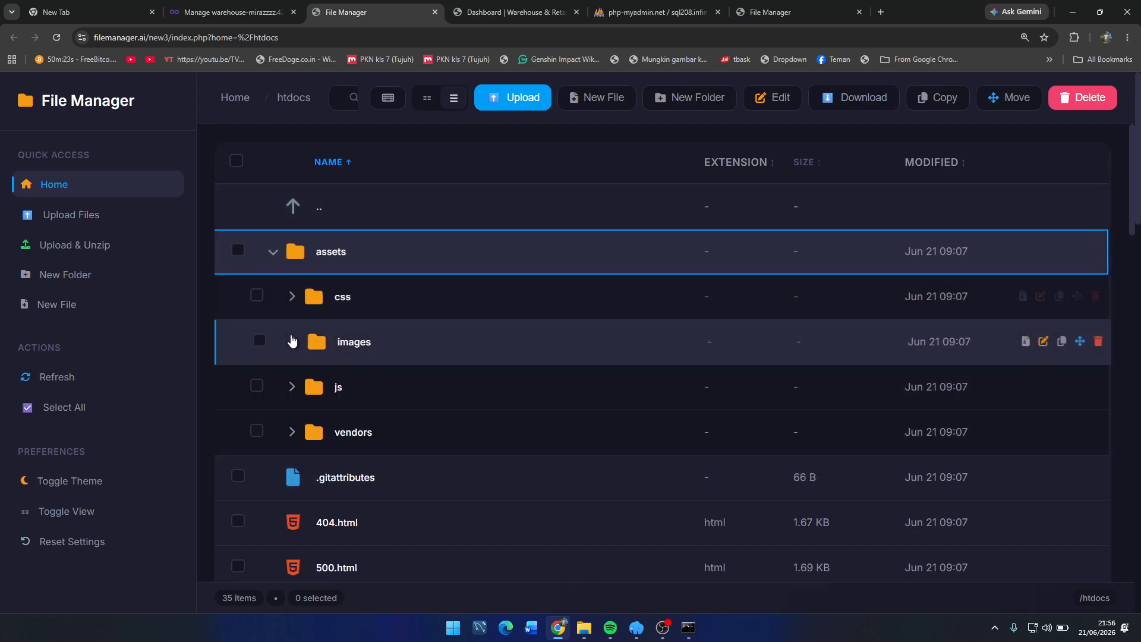
{"action": "scroll", "coordinate": [305, 362], "scroll_direction": "down", "scroll_amount": 5}
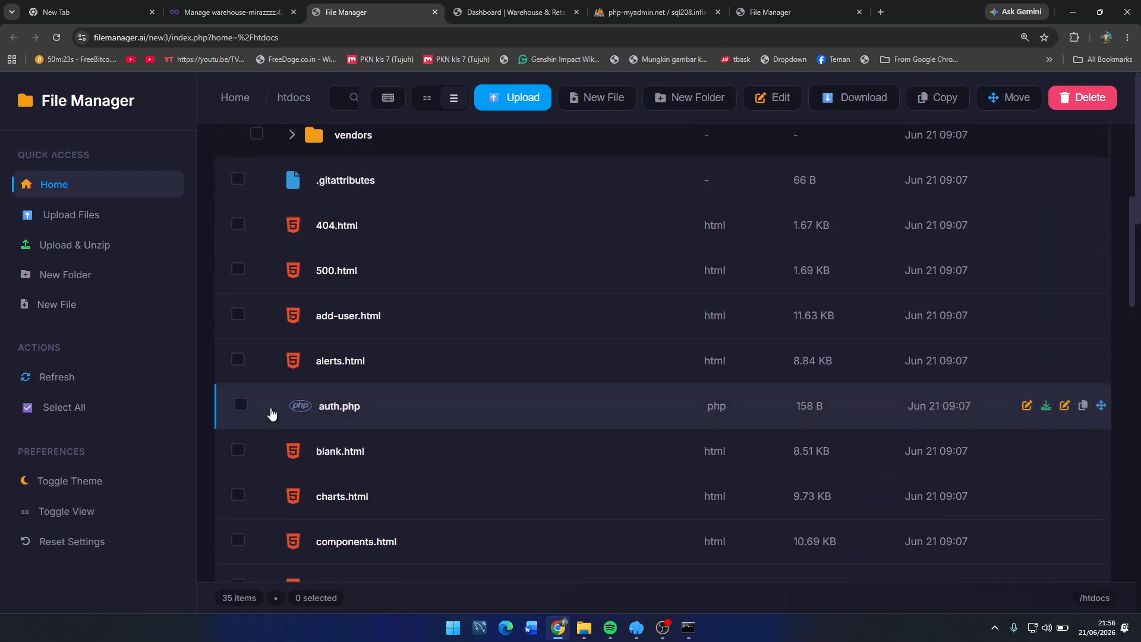
{"action": "scroll", "coordinate": [255, 238], "scroll_direction": "up", "scroll_amount": 1}
{"action": "scroll", "coordinate": [288, 257], "scroll_direction": "down", "scroll_amount": 4}
{"action": "scroll", "coordinate": [332, 321], "scroll_direction": "down", "scroll_amount": 14}
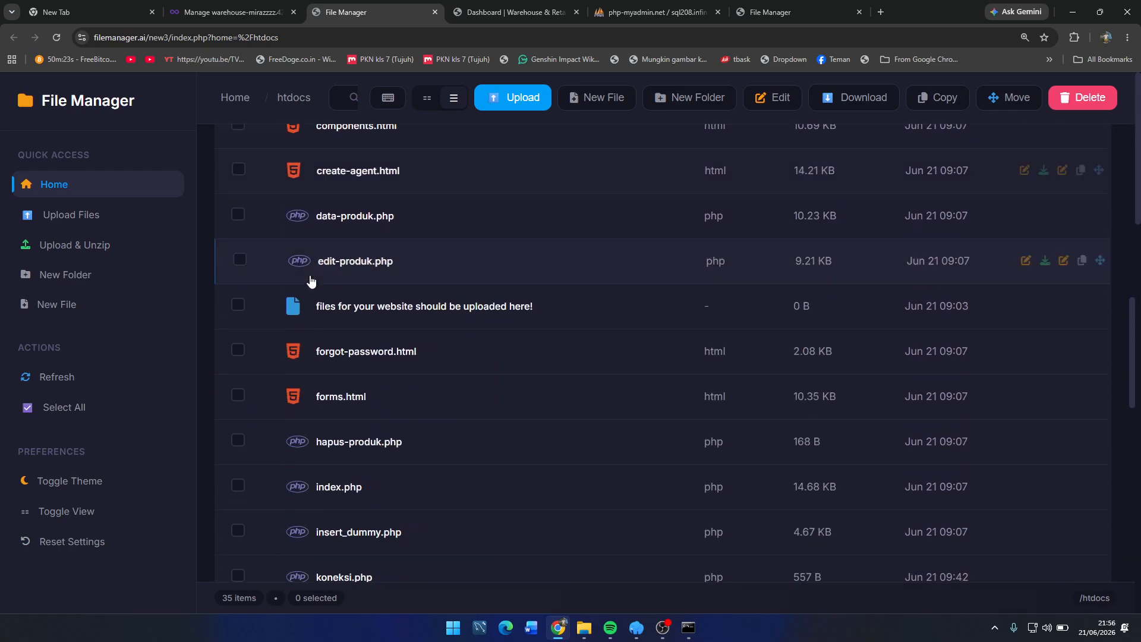
{"action": "scroll", "coordinate": [368, 364], "scroll_direction": "down", "scroll_amount": 3}
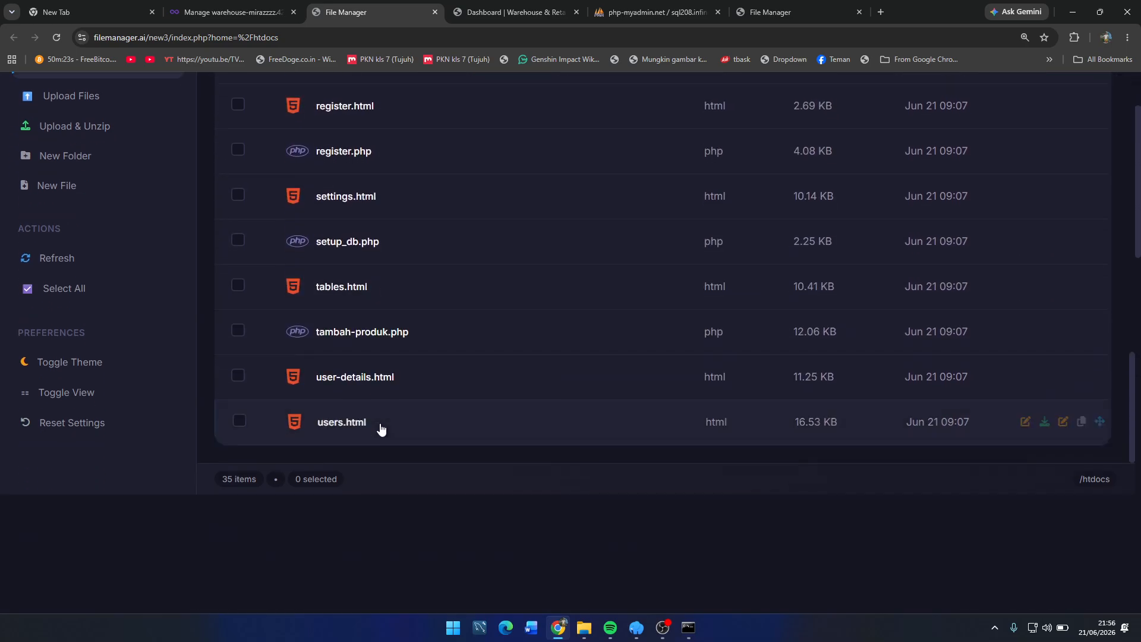
{"action": "scroll", "coordinate": [382, 427], "scroll_direction": "up", "scroll_amount": 14}
{"action": "scroll", "coordinate": [280, 364], "scroll_direction": "up", "scroll_amount": 10}
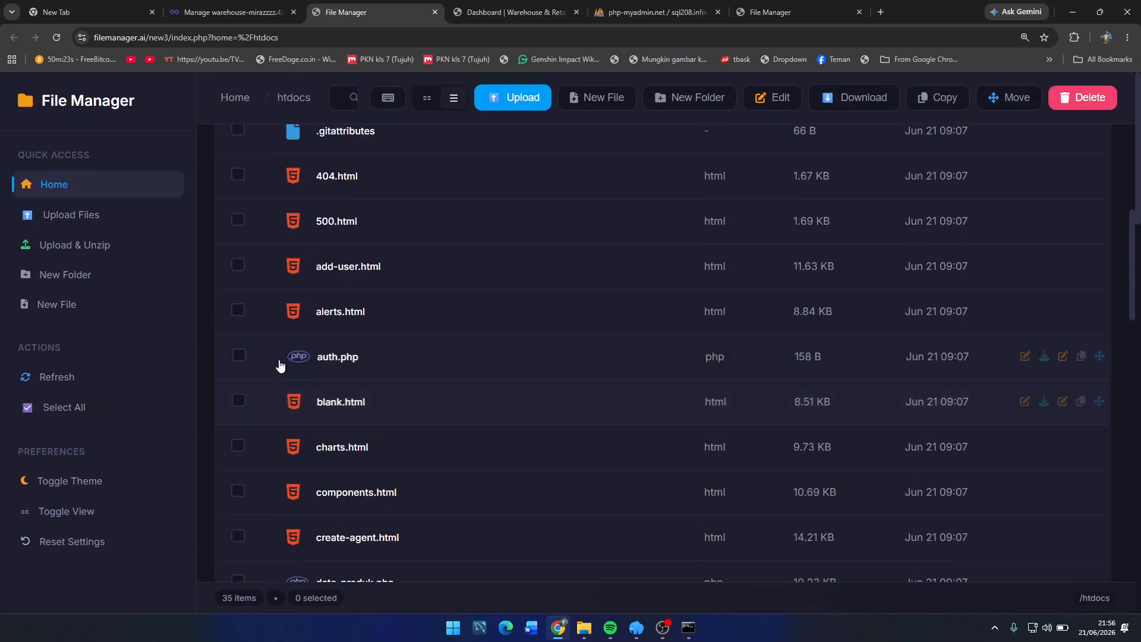
{"action": "scroll", "coordinate": [216, 372], "scroll_direction": "down", "scroll_amount": 6}
{"action": "scroll", "coordinate": [220, 373], "scroll_direction": "down", "scroll_amount": 8}
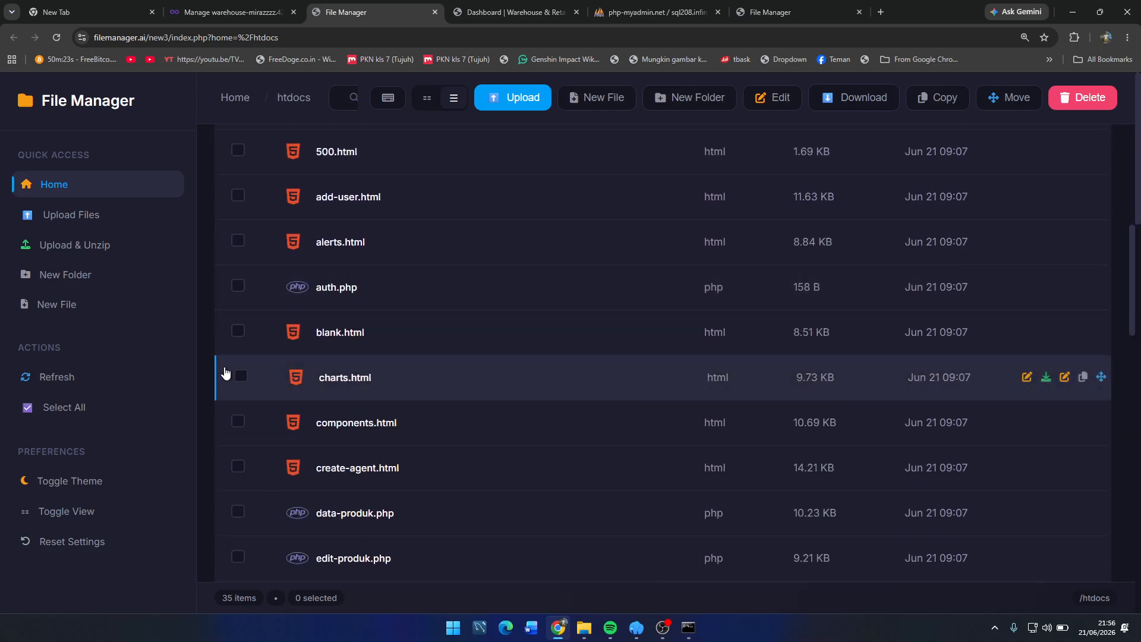
{"action": "scroll", "coordinate": [344, 398], "scroll_direction": "down", "scroll_amount": 9}
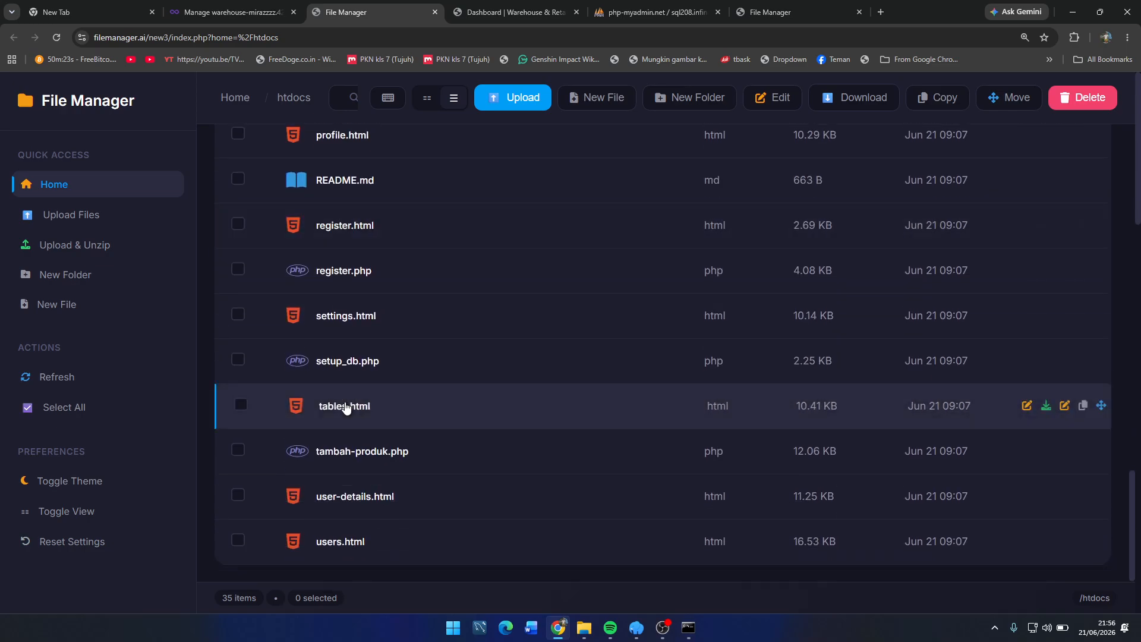
{"action": "scroll", "coordinate": [375, 382], "scroll_direction": "up", "scroll_amount": 4}
{"action": "scroll", "coordinate": [374, 382], "scroll_direction": "up", "scroll_amount": 3}
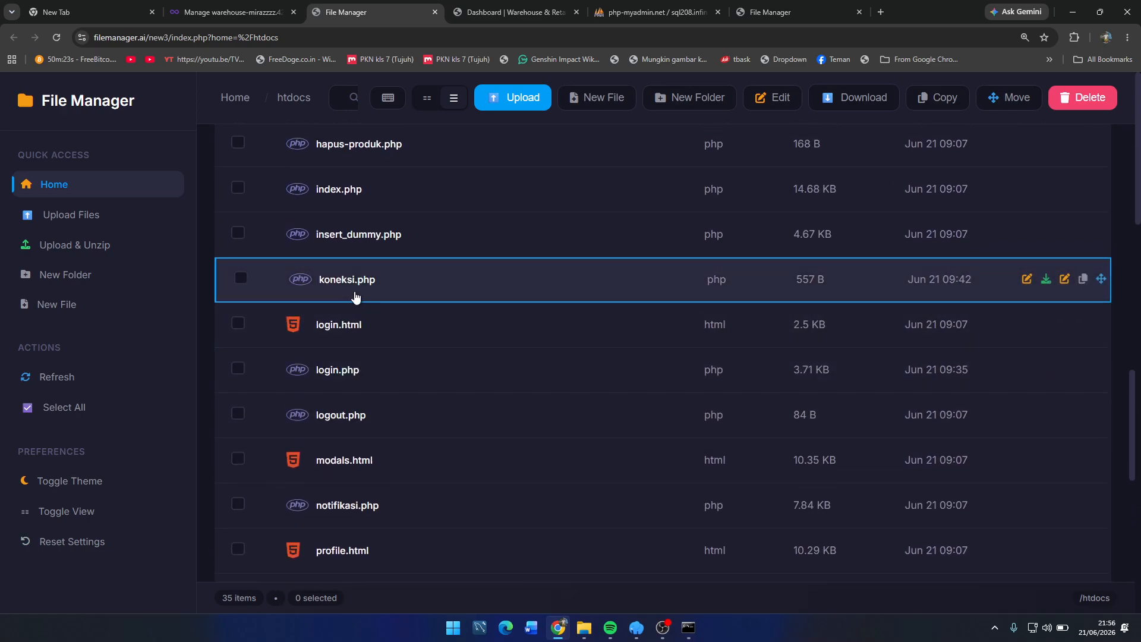
Step: Check the MySQL username and password on the MySQL Databases page, then return to htdocs
{"action": "left_click", "coordinate": [267, 11]}
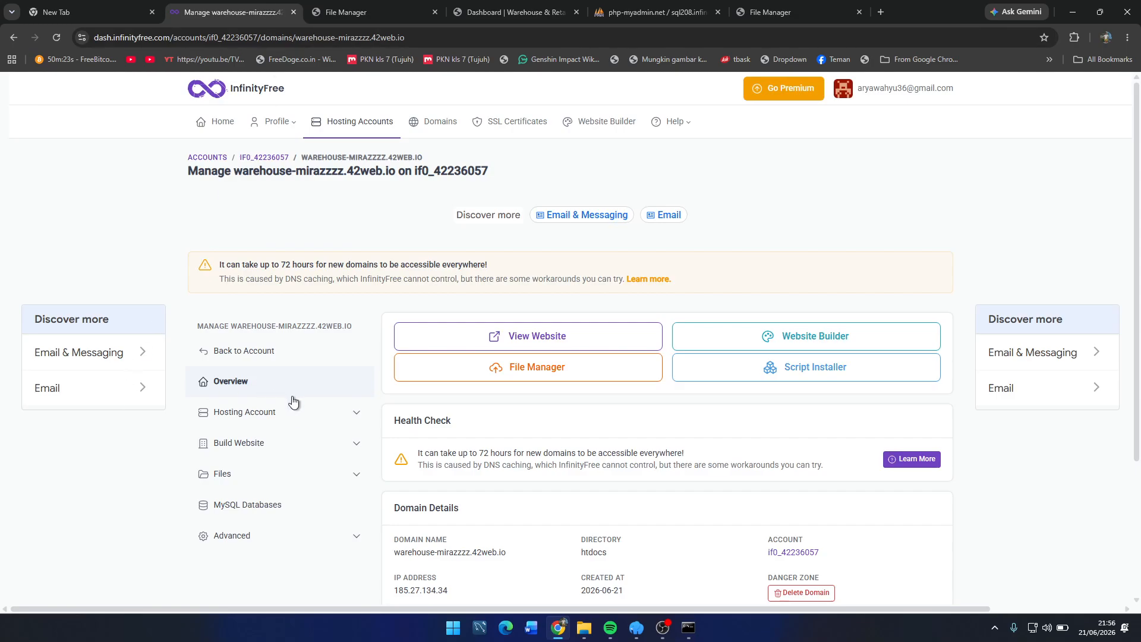
{"action": "scroll", "coordinate": [292, 401], "scroll_direction": "down", "scroll_amount": 1}
{"action": "left_click", "coordinate": [262, 452]}
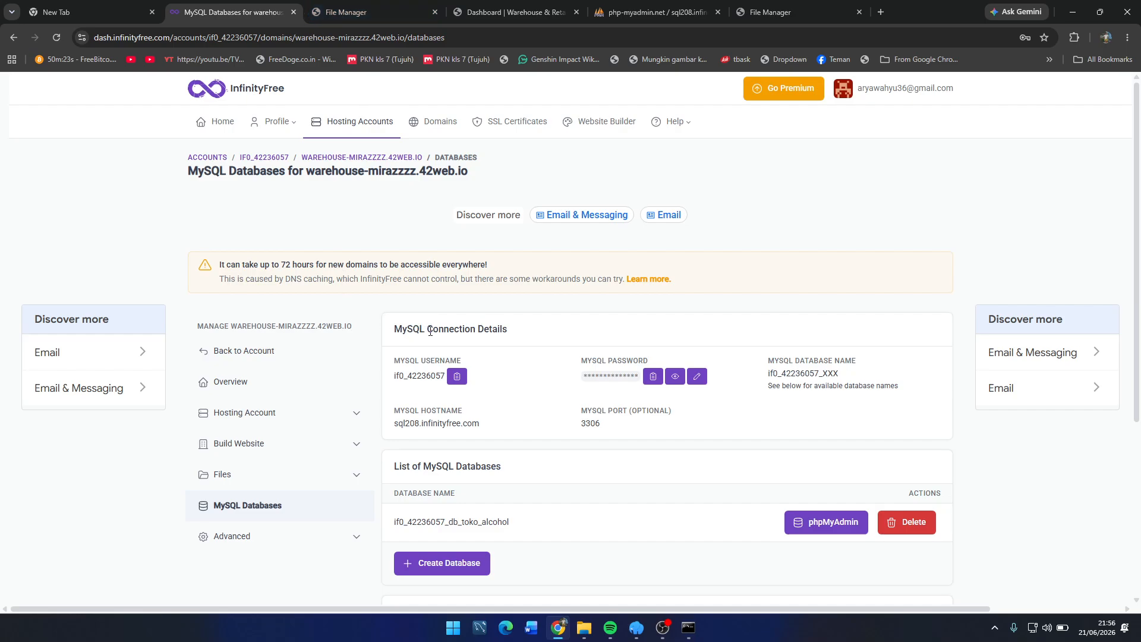
{"action": "left_click_drag", "start_coordinate": [394, 376], "coordinate": [436, 379]}
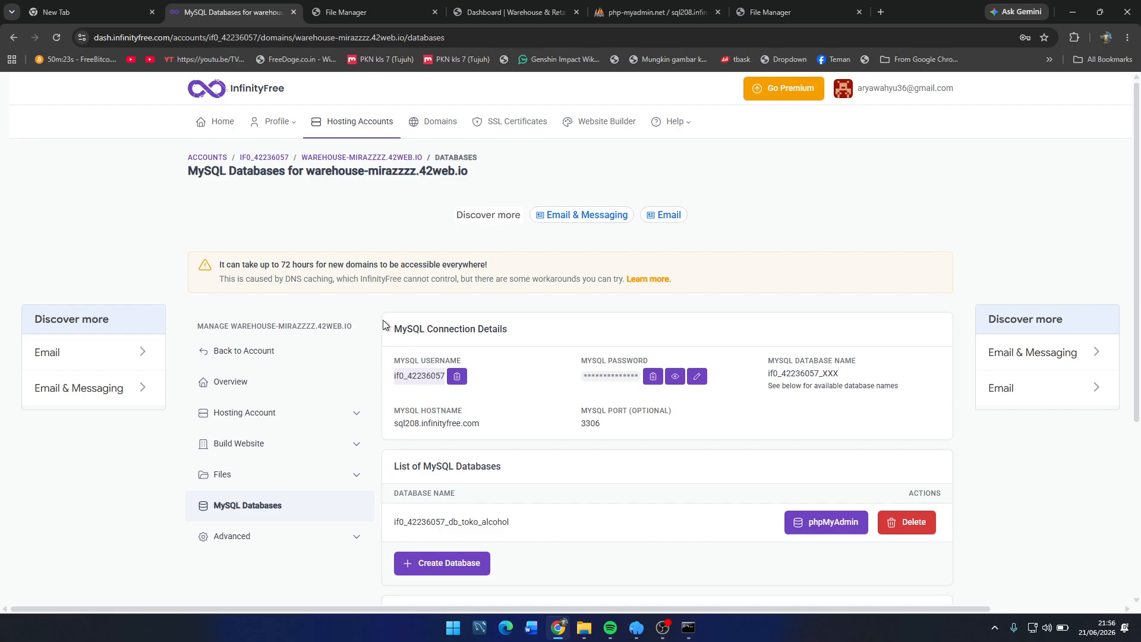
{"action": "left_click_drag", "start_coordinate": [579, 380], "coordinate": [642, 380]}
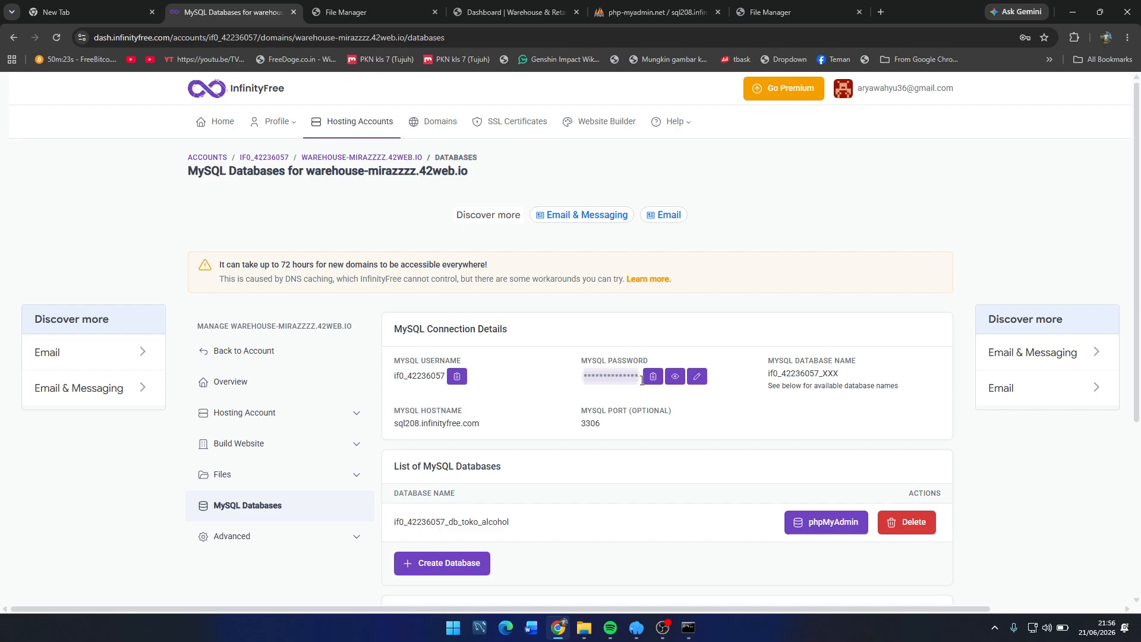
{"action": "left_click", "coordinate": [606, 381]}
{"action": "left_click", "coordinate": [356, 12]}
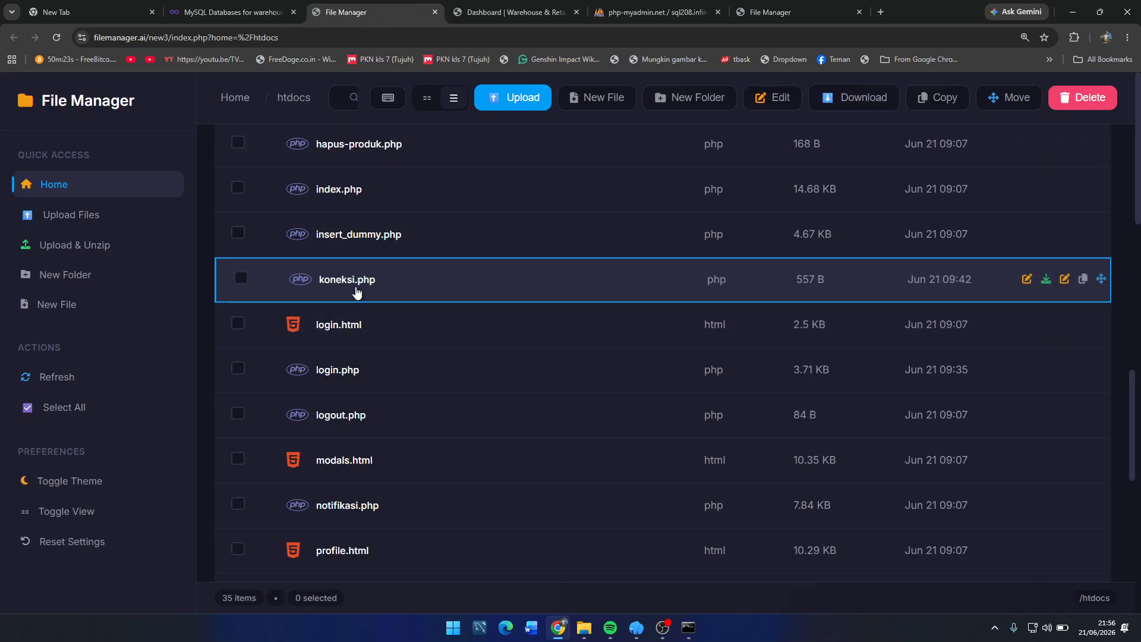
Step: Open koneksi.php and compare its host, password and database name with the MySQL details
{"action": "double_click", "coordinate": [379, 288]}
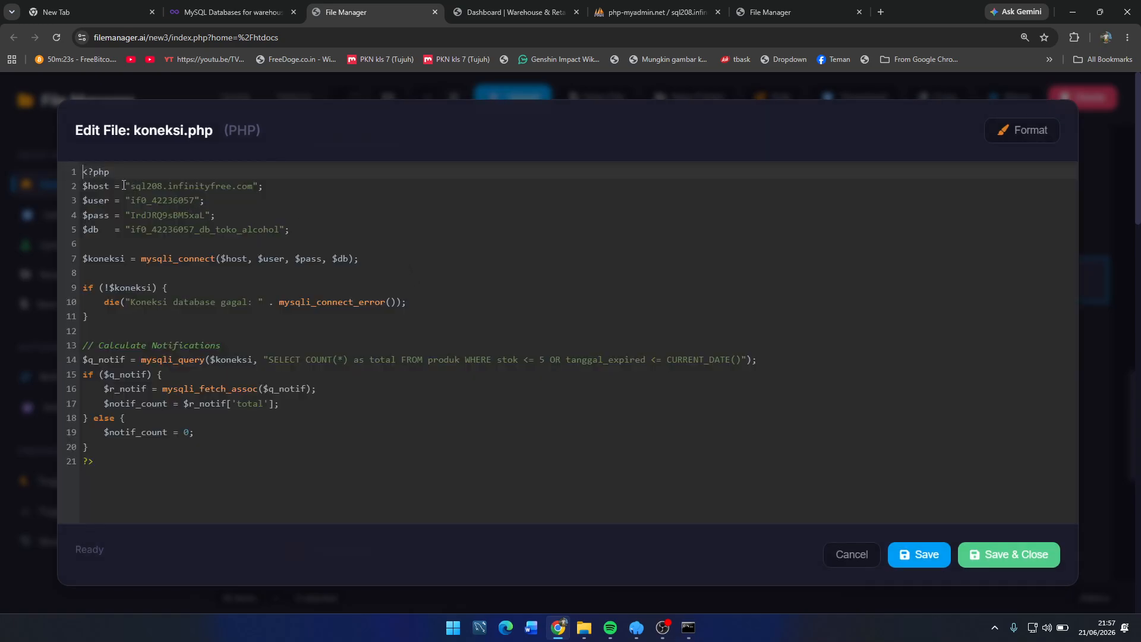
{"action": "left_click_drag", "start_coordinate": [123, 186], "coordinate": [242, 181]}
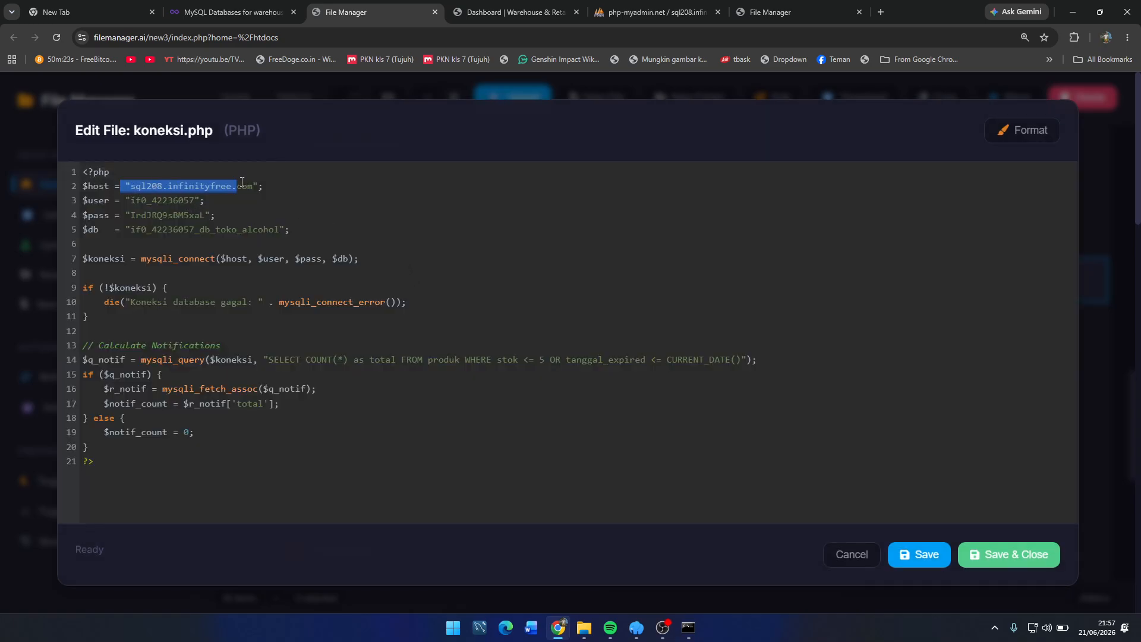
{"action": "left_click", "coordinate": [230, 16]}
{"action": "left_click_drag", "start_coordinate": [481, 425], "coordinate": [383, 433]}
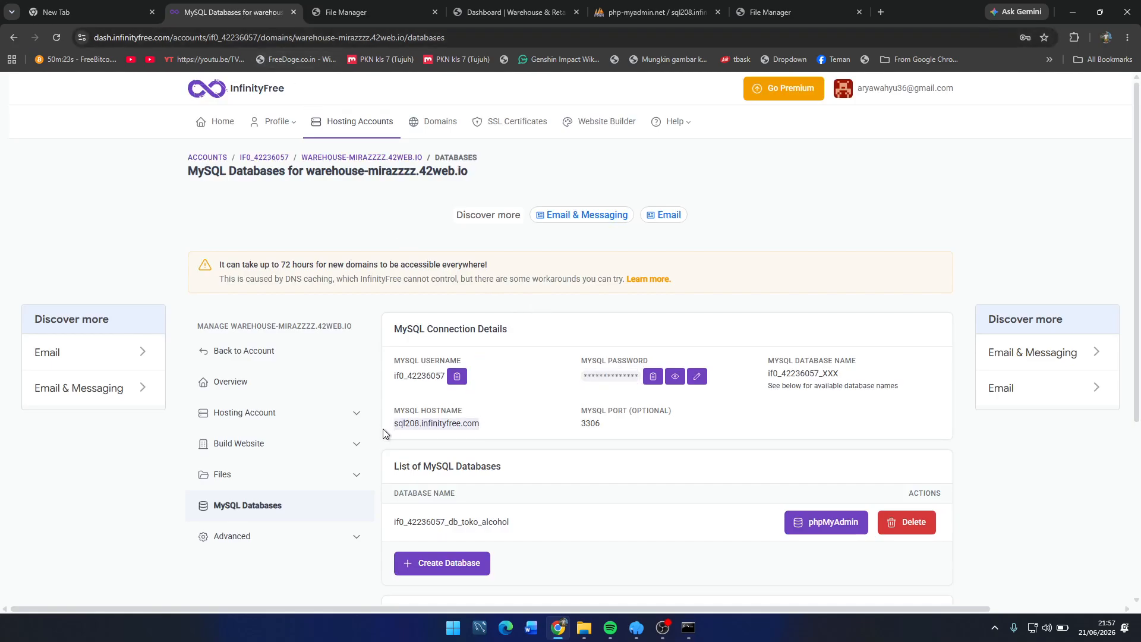
{"action": "left_click", "coordinate": [346, 12]}
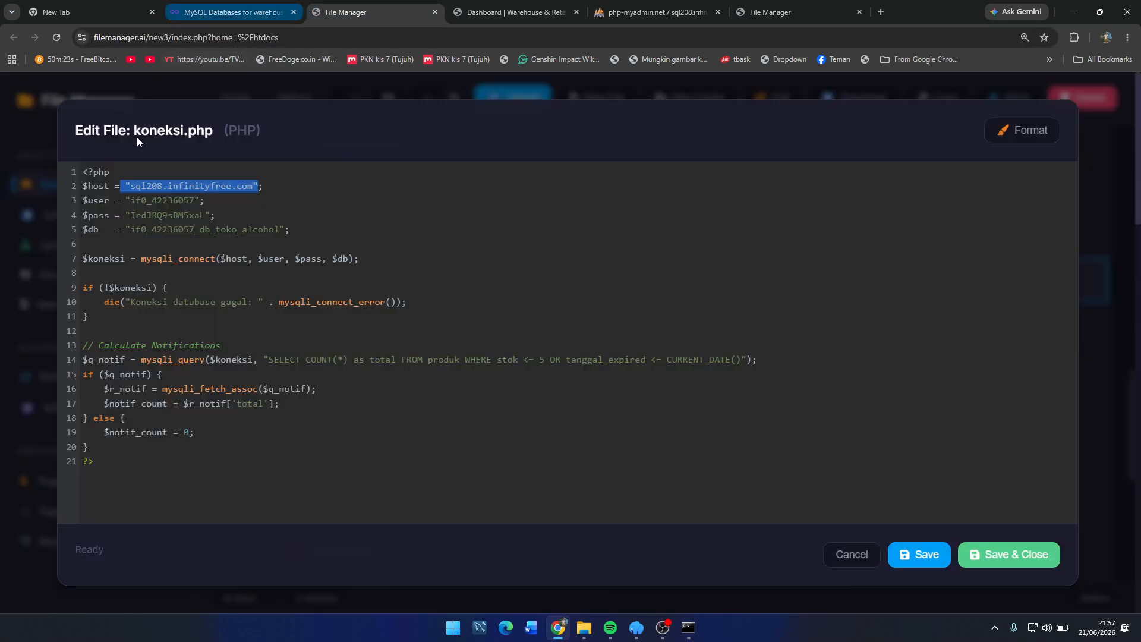
{"action": "left_click", "coordinate": [282, 9]}
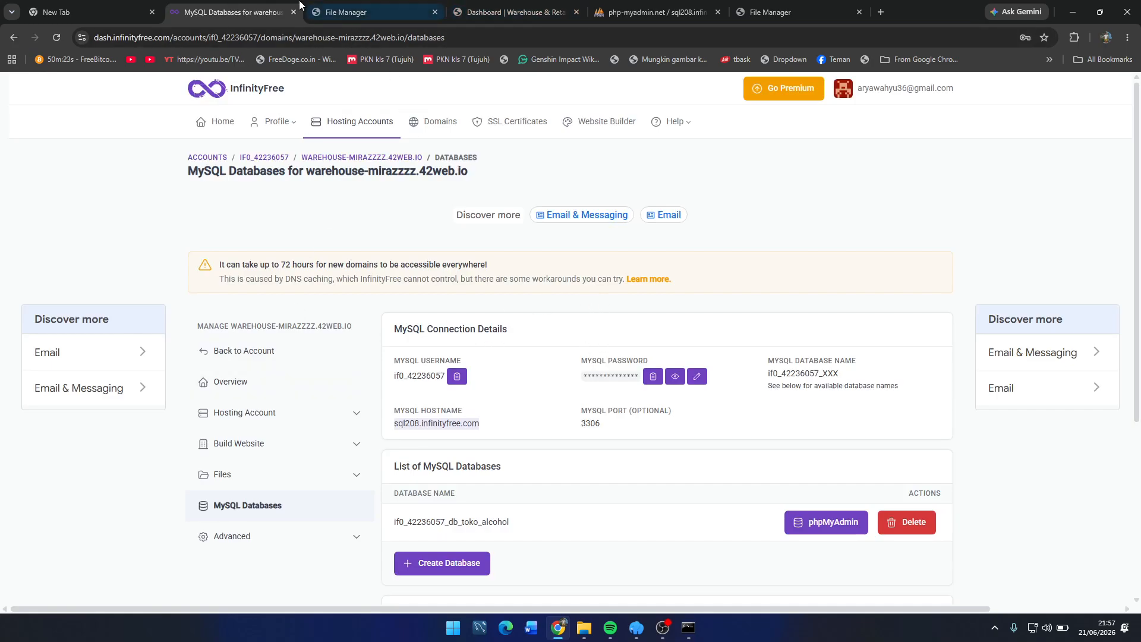
{"action": "left_click", "coordinate": [357, 7]}
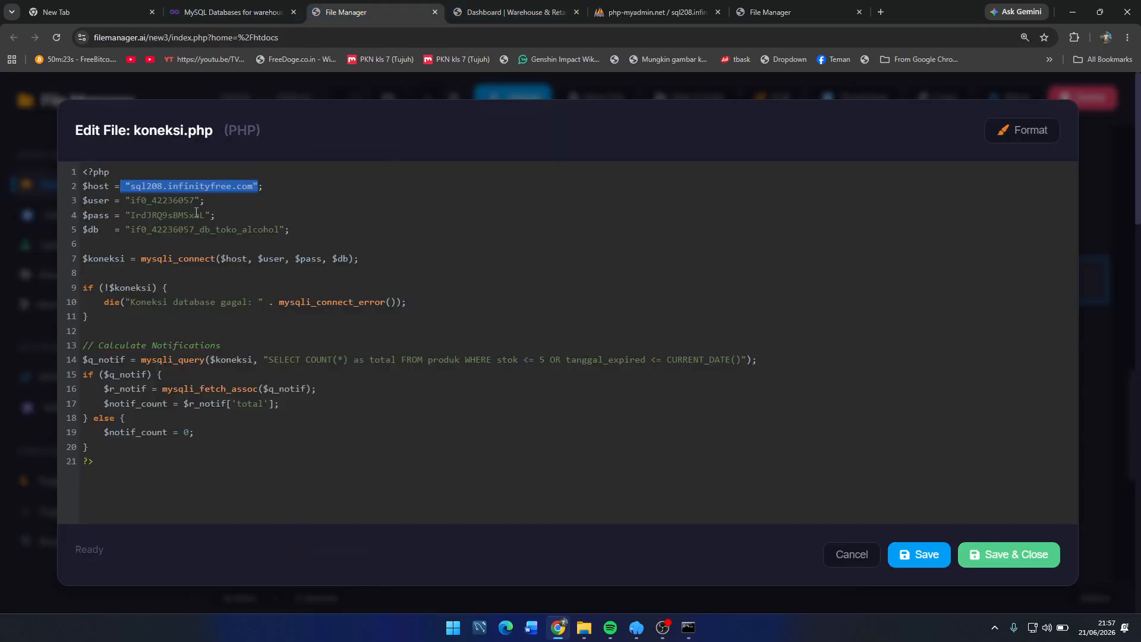
{"action": "left_click_drag", "start_coordinate": [121, 215], "coordinate": [219, 214]}
{"action": "left_click", "coordinate": [223, 7]}
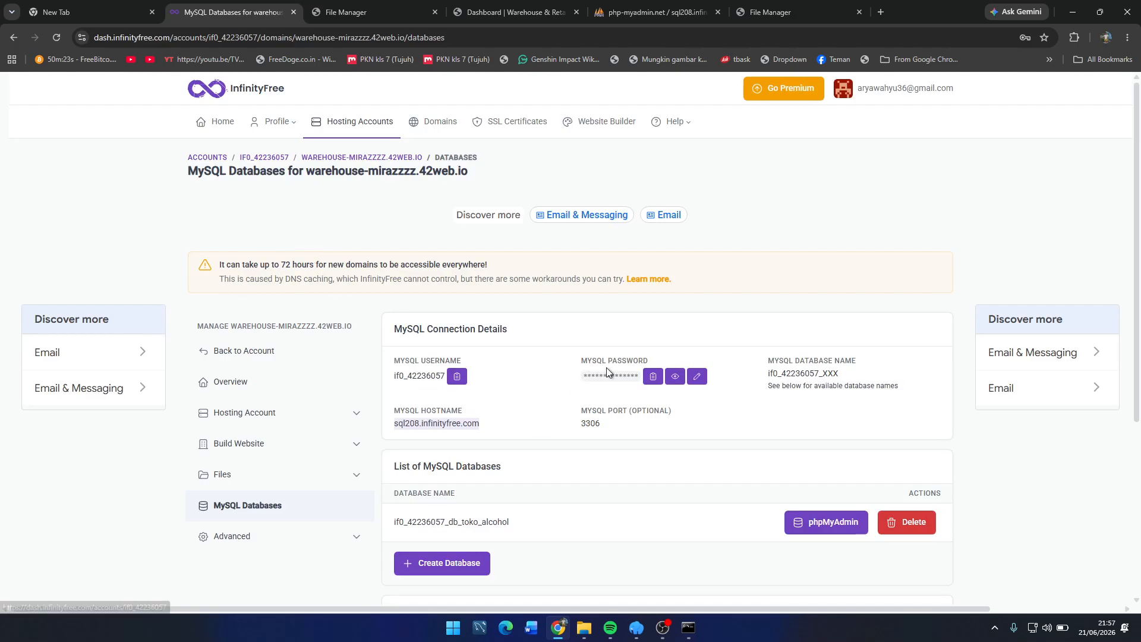
{"action": "left_click", "coordinate": [354, 12]}
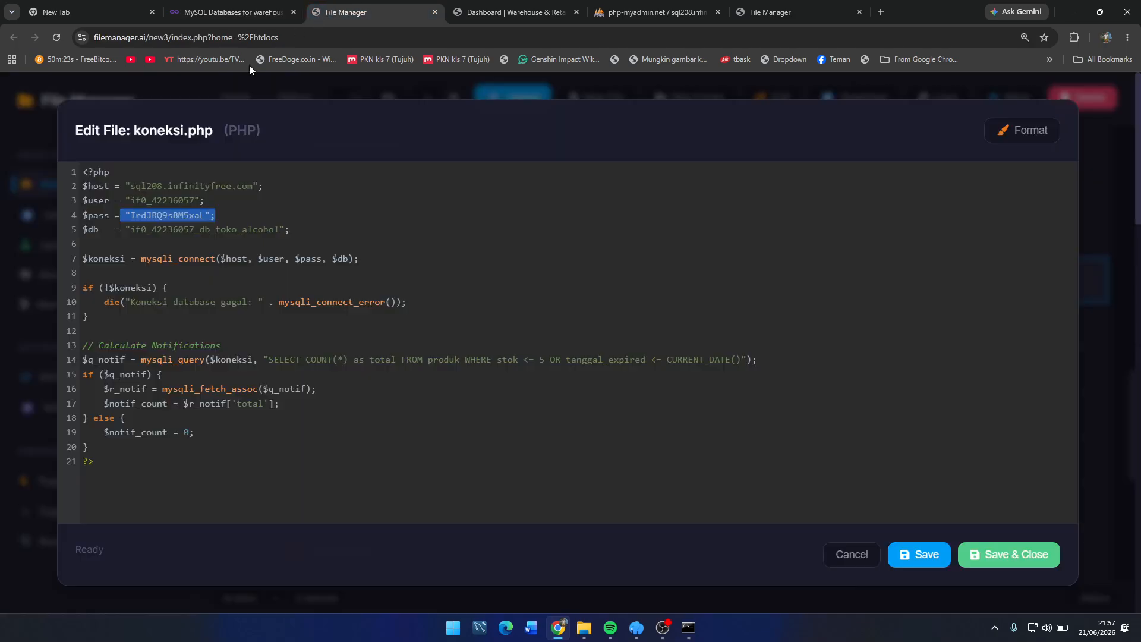
{"action": "left_click_drag", "start_coordinate": [126, 230], "coordinate": [305, 231]}
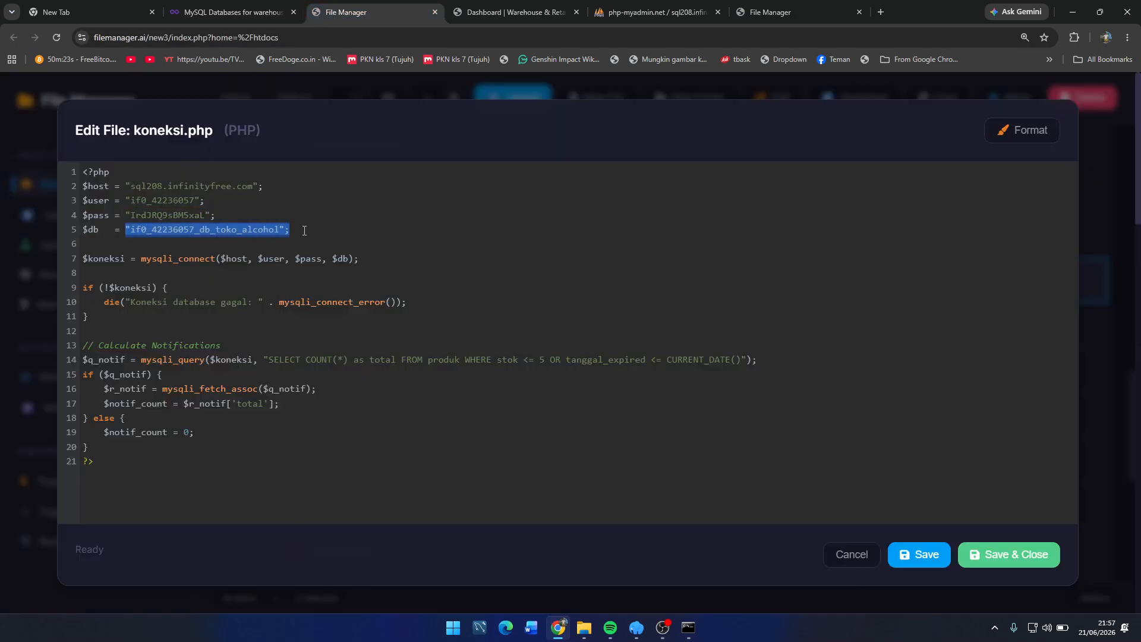
Step: Launch phpMyAdmin for the db_toko_alcohol database from the MySQL Databases page
{"action": "left_click", "coordinate": [231, 7]}
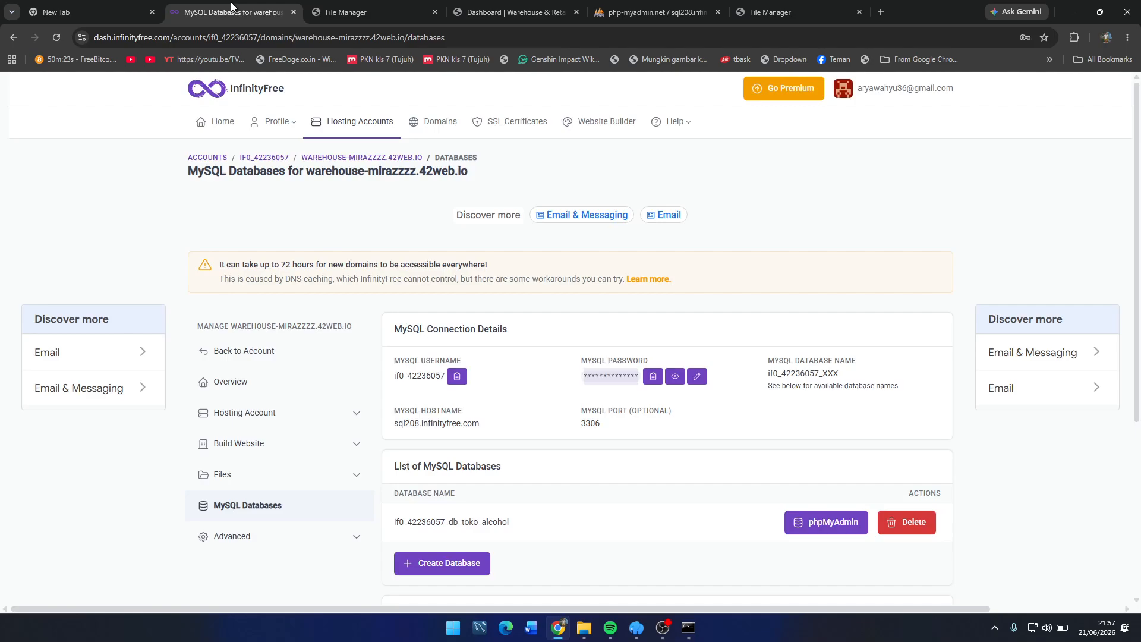
{"action": "scroll", "coordinate": [412, 318], "scroll_direction": "down", "scroll_amount": 3}
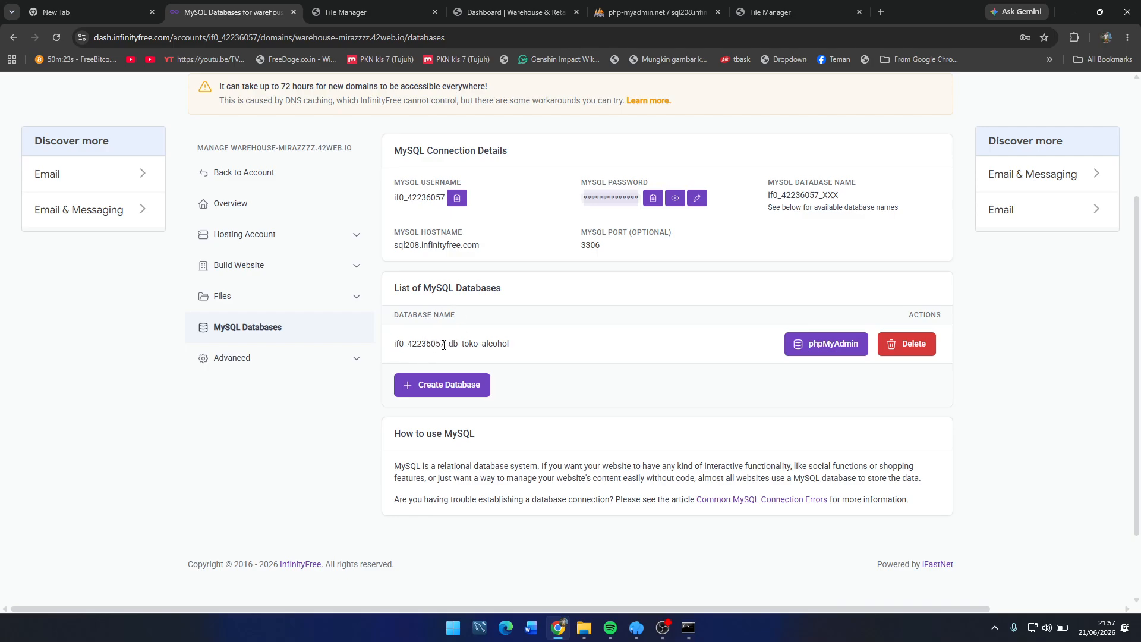
{"action": "left_click_drag", "start_coordinate": [444, 344], "coordinate": [565, 350]}
{"action": "left_click_drag", "start_coordinate": [394, 343], "coordinate": [440, 343]}
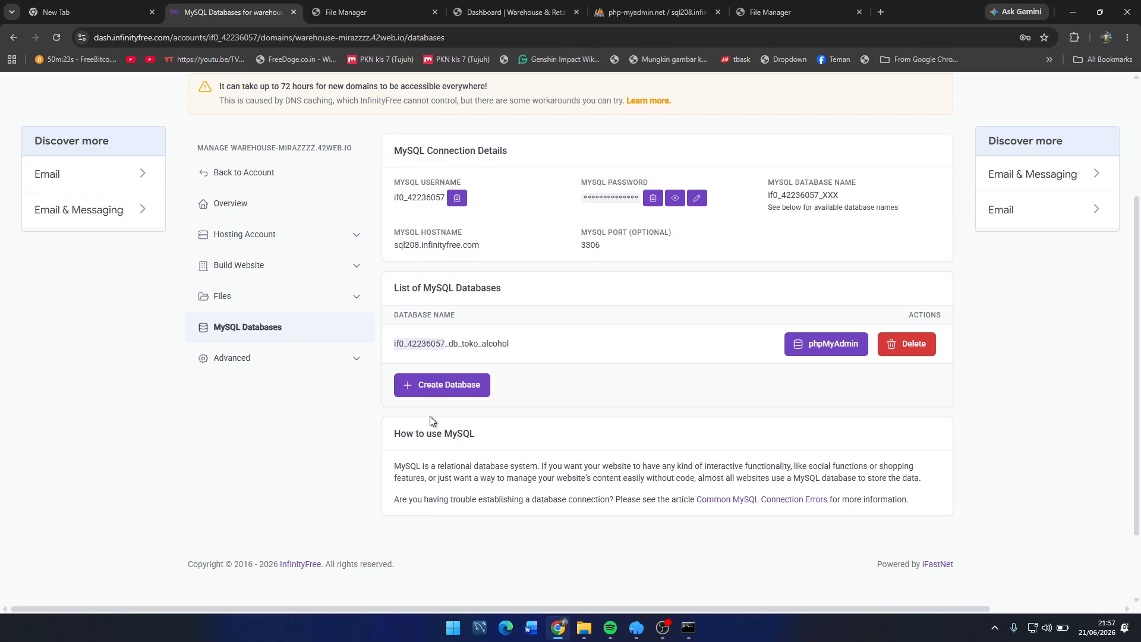
{"action": "left_click", "coordinate": [799, 344]}
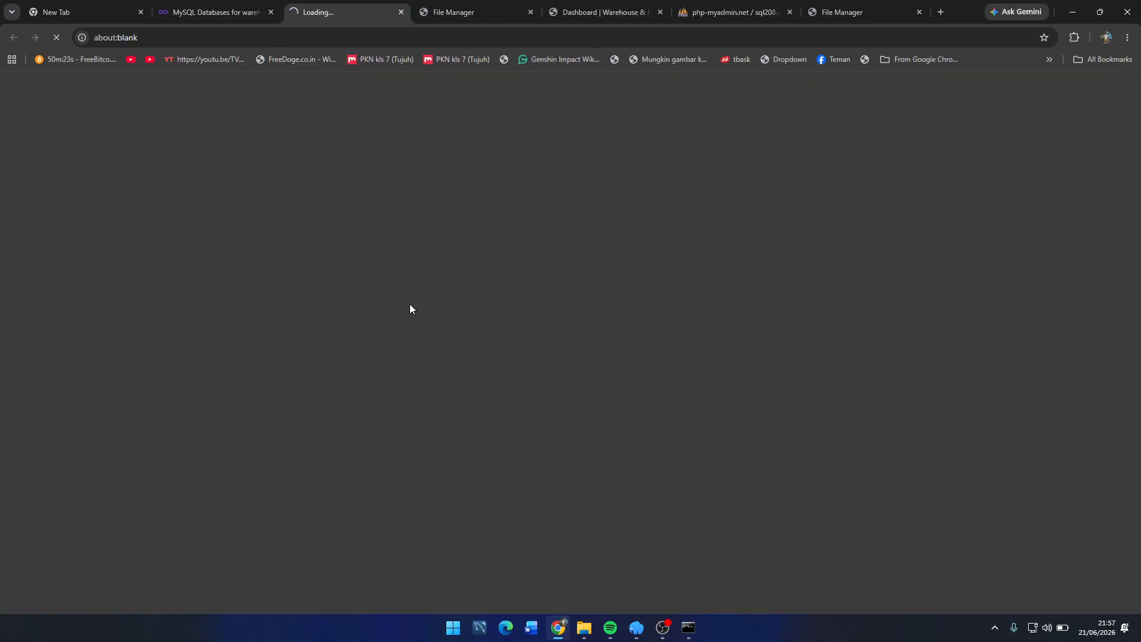
Step: Close the extra loading page and inspect the users table's rows, import page and structure
{"action": "left_click", "coordinate": [694, 8]}
{"action": "left_click", "coordinate": [324, 10]}
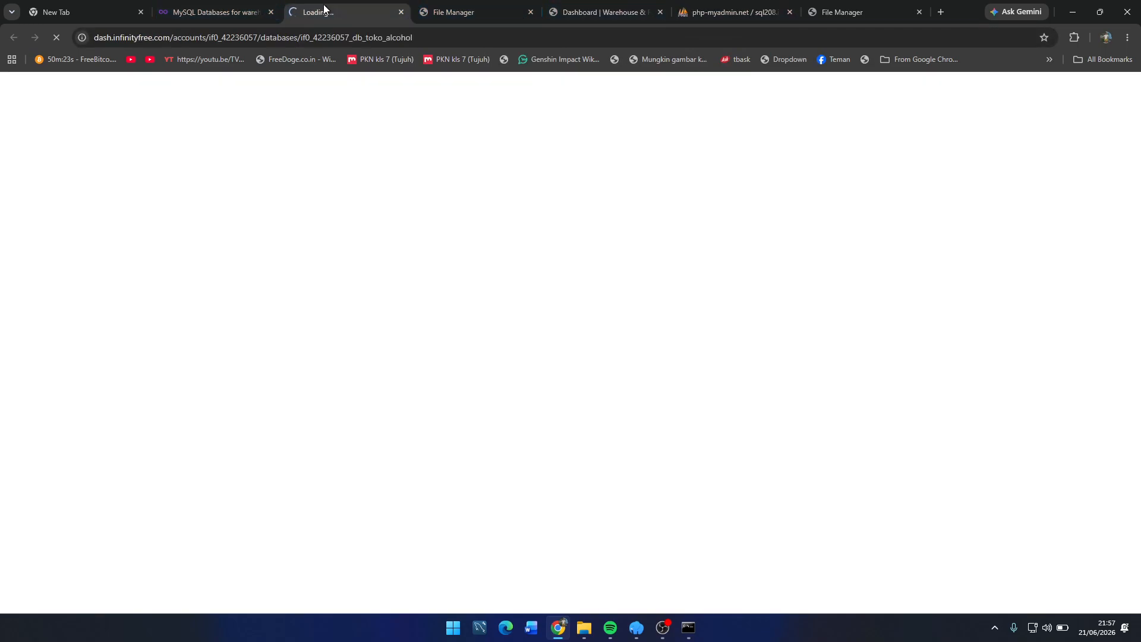
{"action": "left_click", "coordinate": [401, 12]}
{"action": "left_click", "coordinate": [623, 12]}
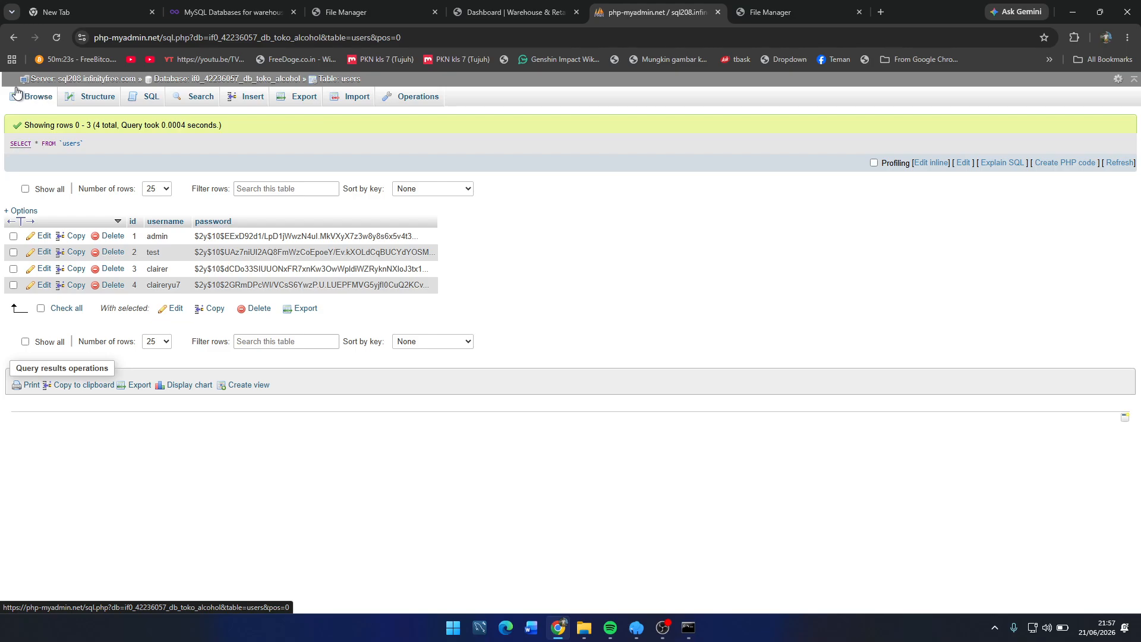
{"action": "left_click", "coordinate": [355, 98]}
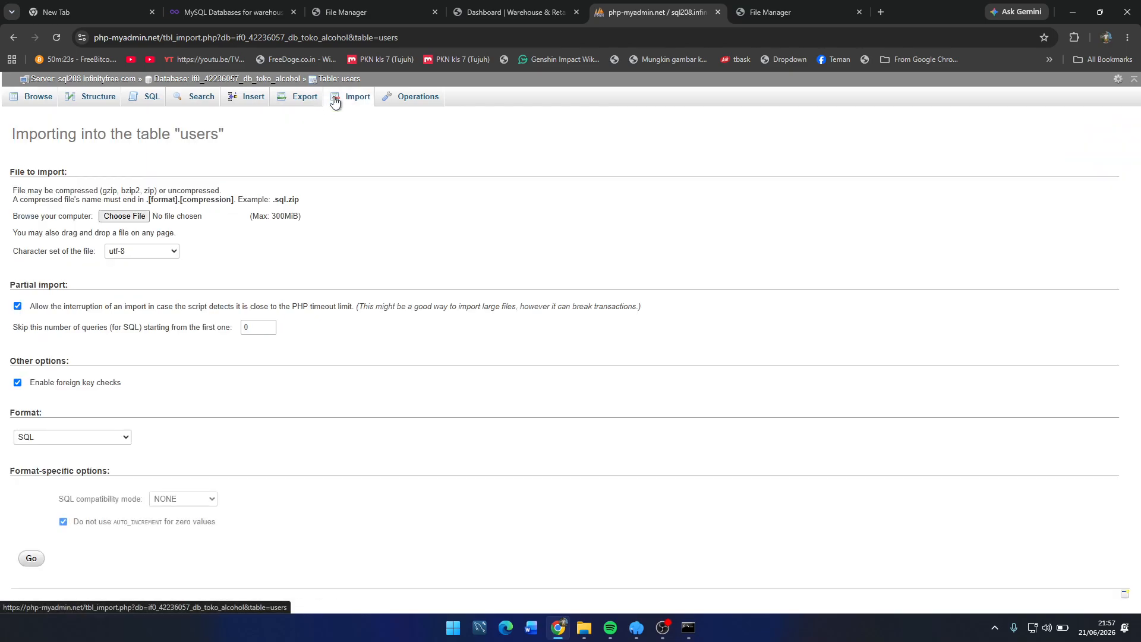
{"action": "left_click", "coordinate": [30, 98]}
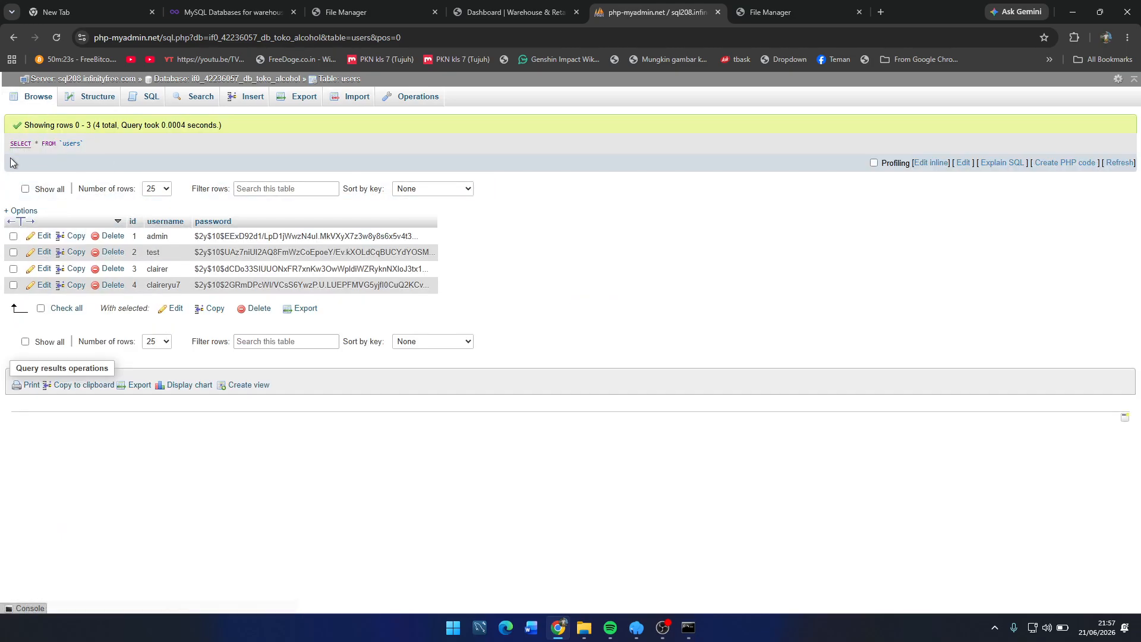
{"action": "left_click", "coordinate": [83, 98]}
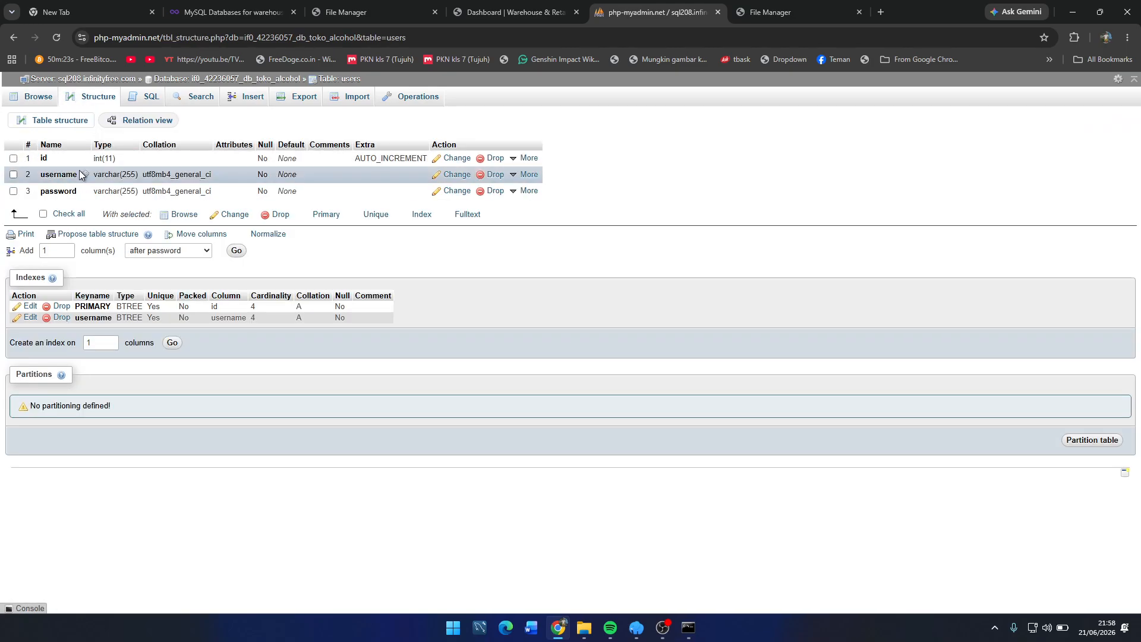
{"action": "left_click", "coordinate": [43, 98]}
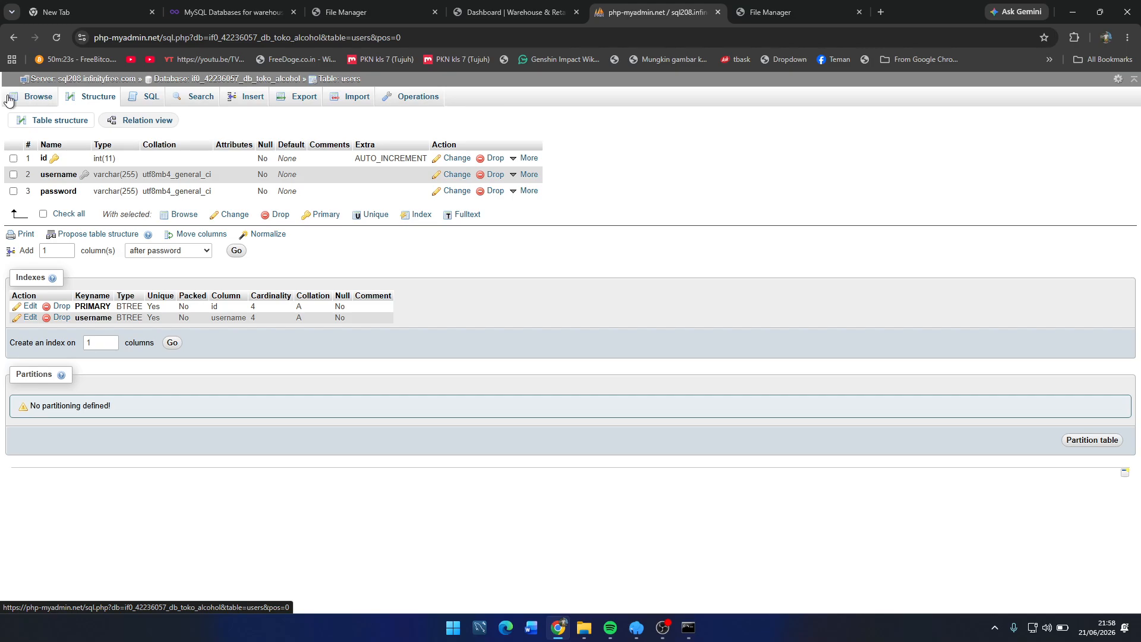
Step: Browse the produk and users tables in db_toko_alcohol, then return to the sales dashboard
{"action": "left_click", "coordinate": [291, 83]}
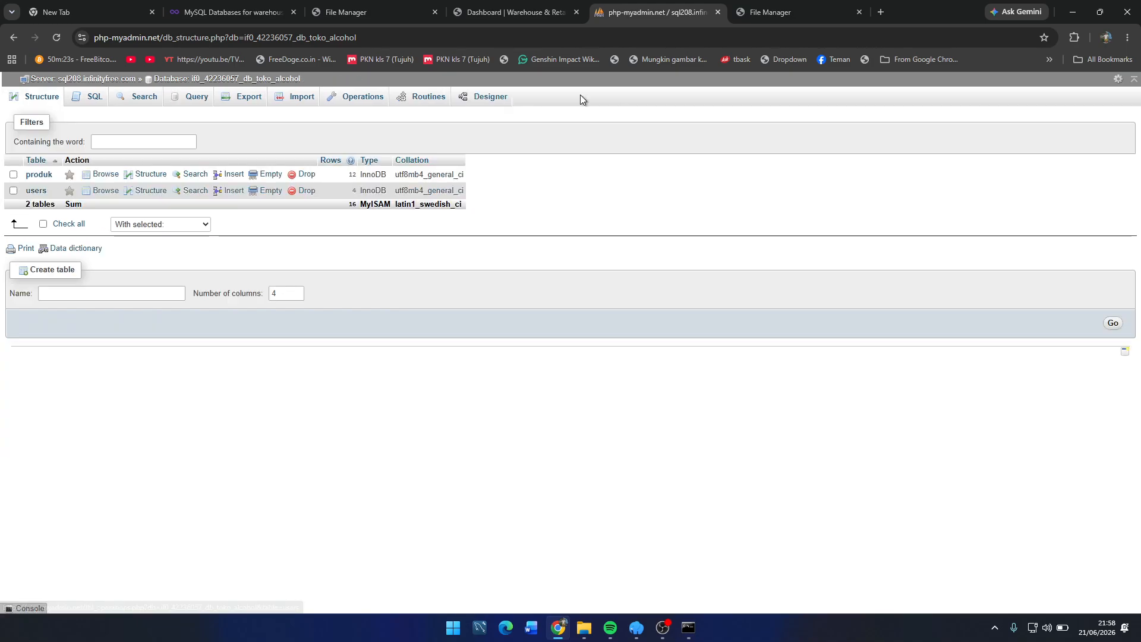
{"action": "left_click", "coordinate": [37, 175]}
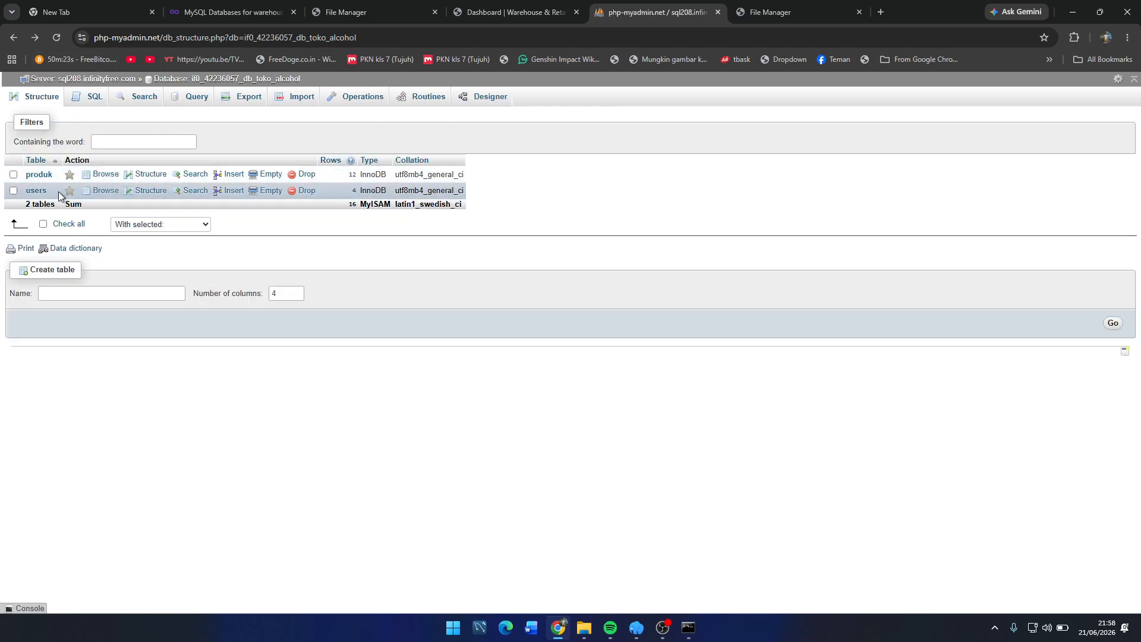
{"action": "left_click", "coordinate": [43, 194]}
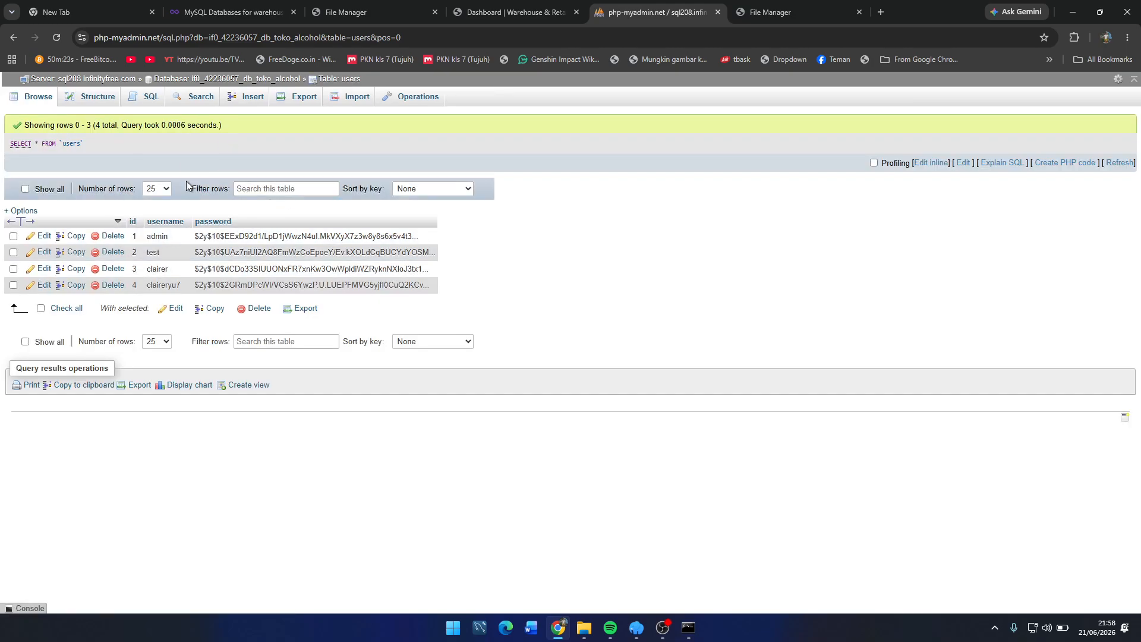
{"action": "left_click", "coordinate": [520, 13]}
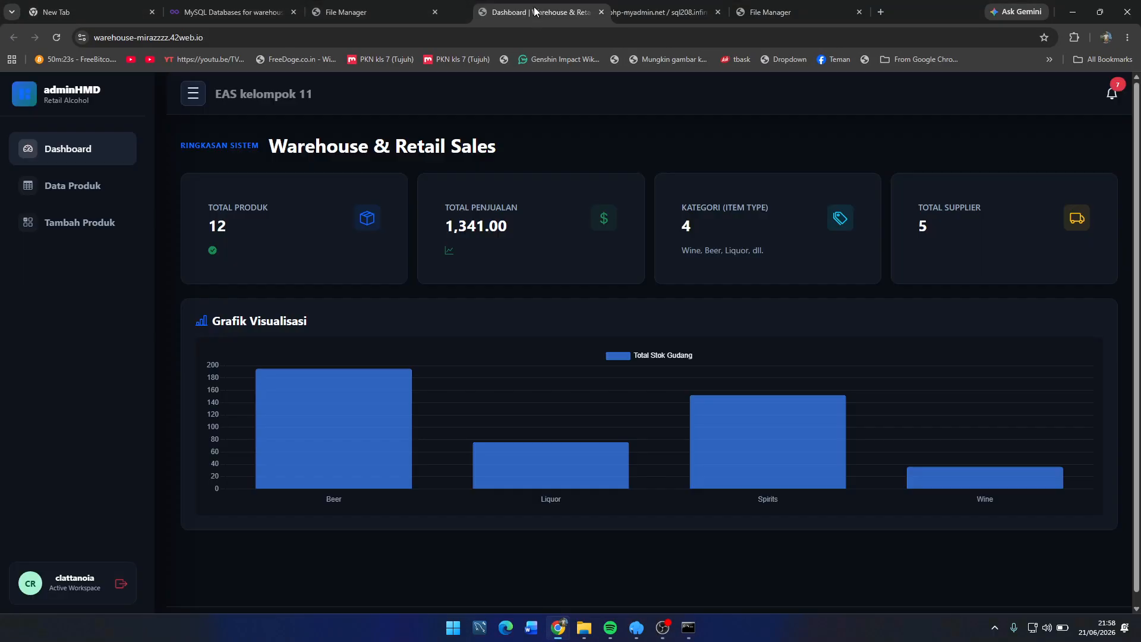
Step: Snap the Chrome dashboard to the right half and move phpMyAdmin into its own window on the left
{"action": "key", "text": "ctrl+w"}
{"action": "left_click_drag", "start_coordinate": [898, 5], "coordinate": [508, 40]}
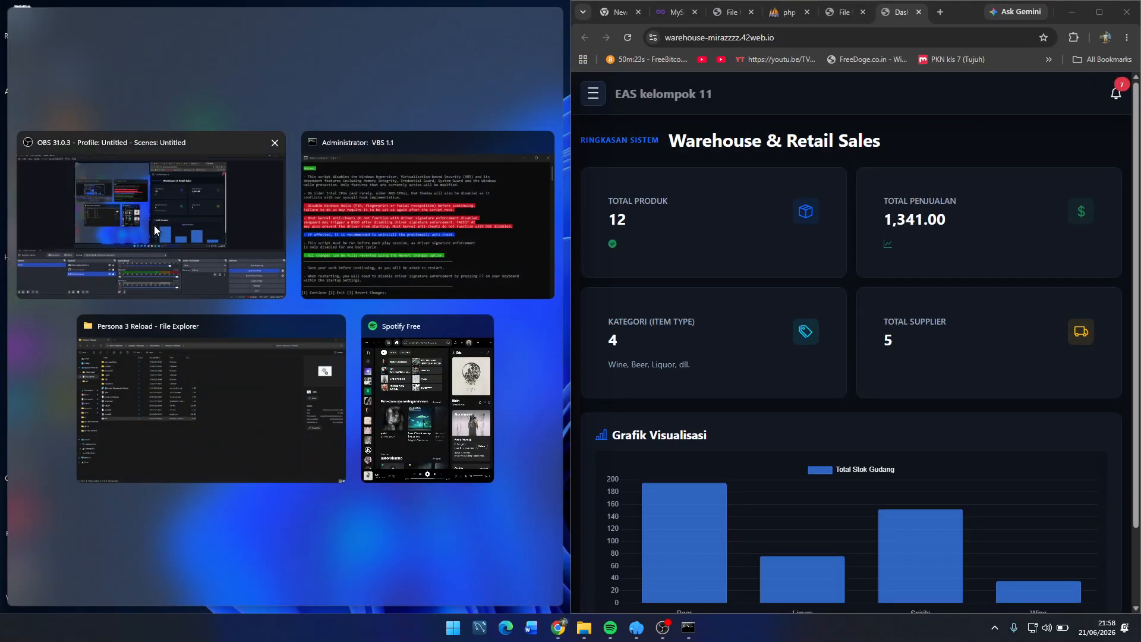
{"action": "left_click", "coordinate": [155, 230]}
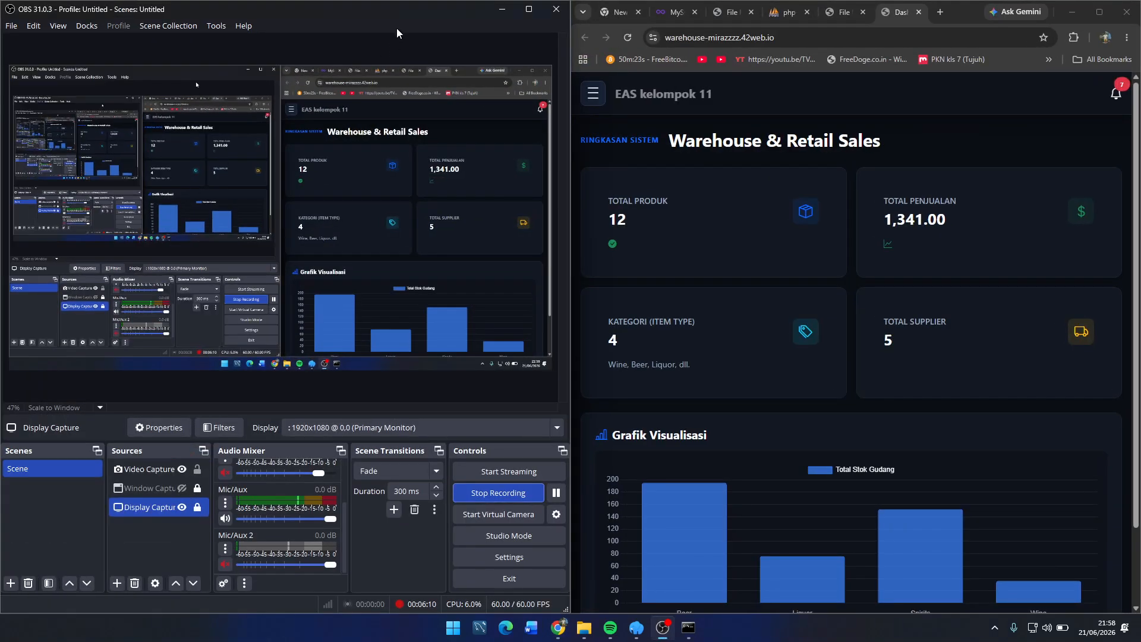
{"action": "left_click_drag", "start_coordinate": [191, 10], "coordinate": [191, 40]}
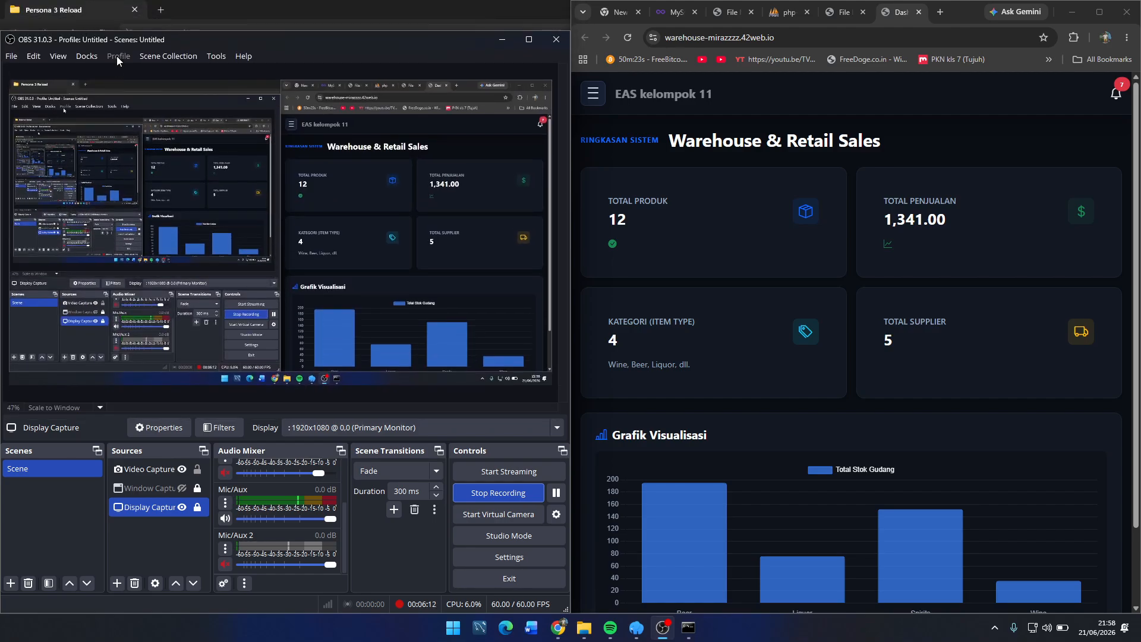
{"action": "left_click", "coordinate": [662, 627]}
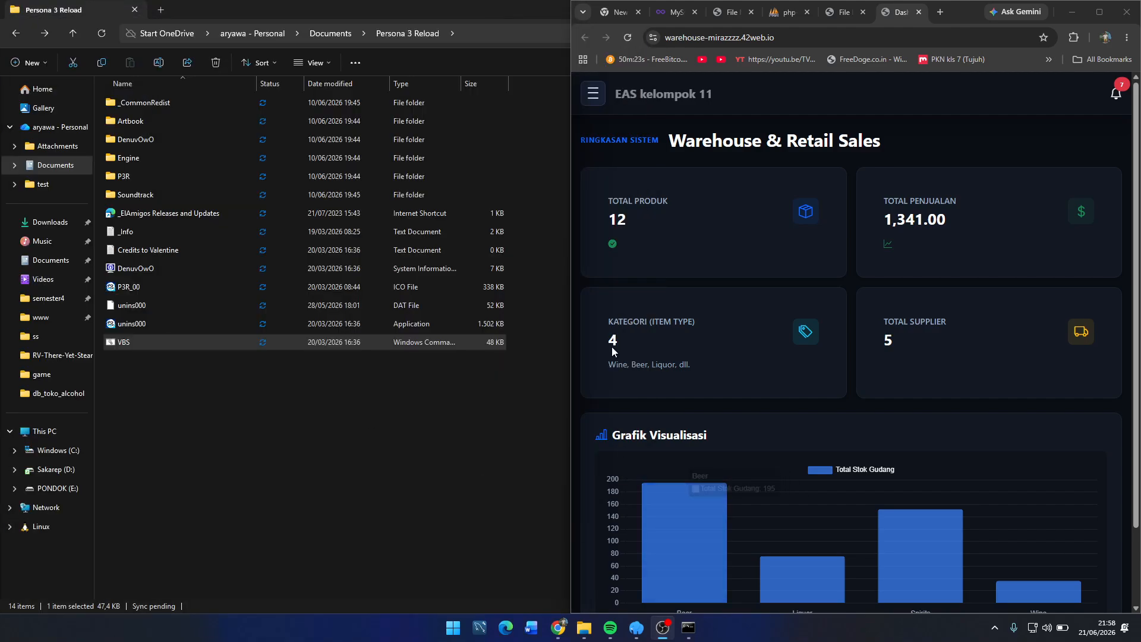
{"action": "left_click_drag", "start_coordinate": [788, 12], "coordinate": [456, 37]}
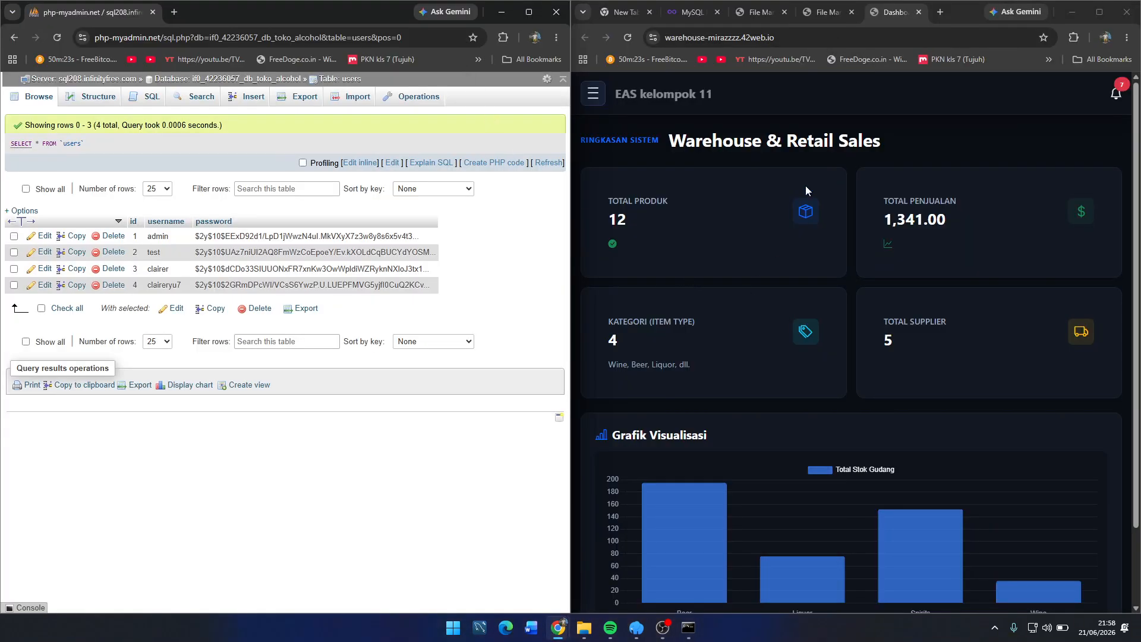
Step: Log out of the Warehouse & Retail Sales dashboard and open the Create an account form
{"action": "scroll", "coordinate": [648, 176], "scroll_direction": "down", "scroll_amount": 3}
{"action": "left_click", "coordinate": [592, 93]}
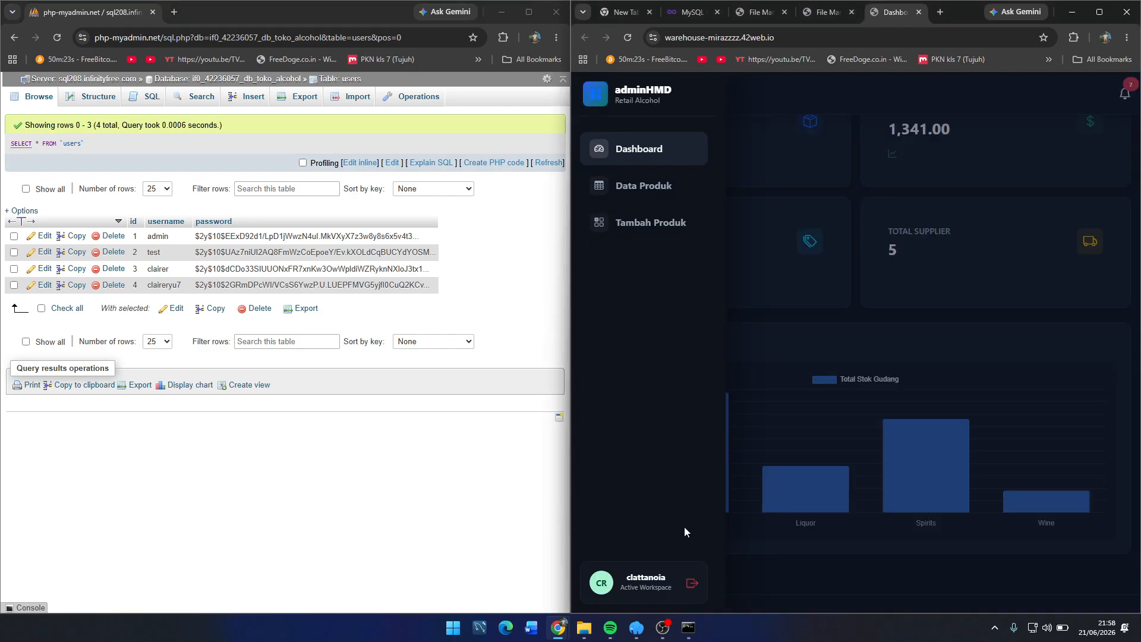
{"action": "left_click", "coordinate": [694, 588]}
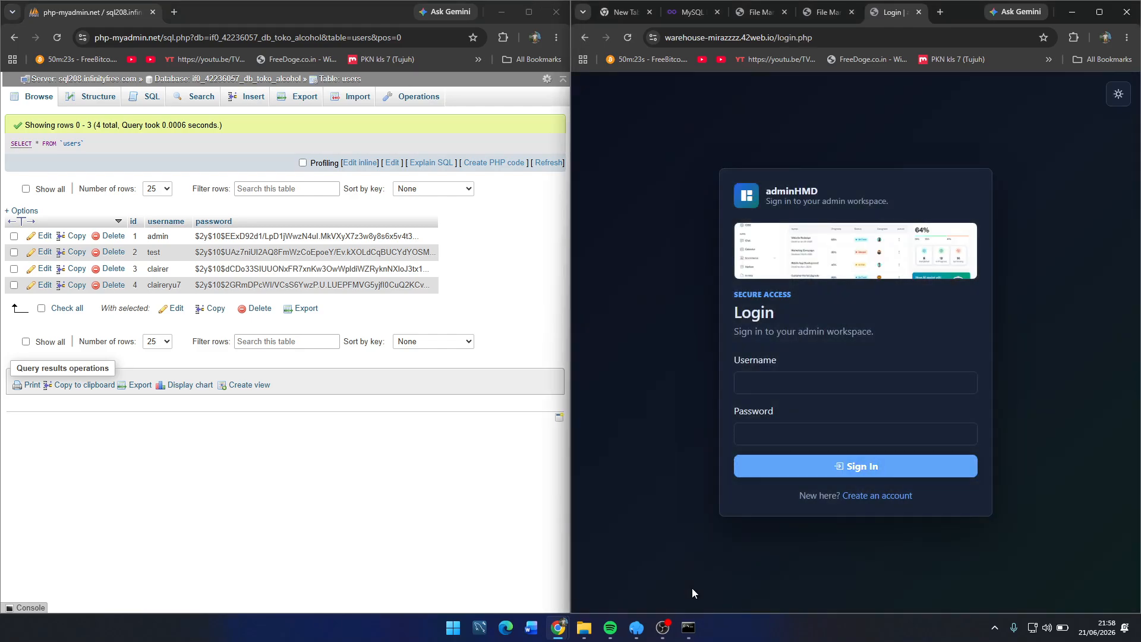
{"action": "left_click", "coordinate": [885, 496]}
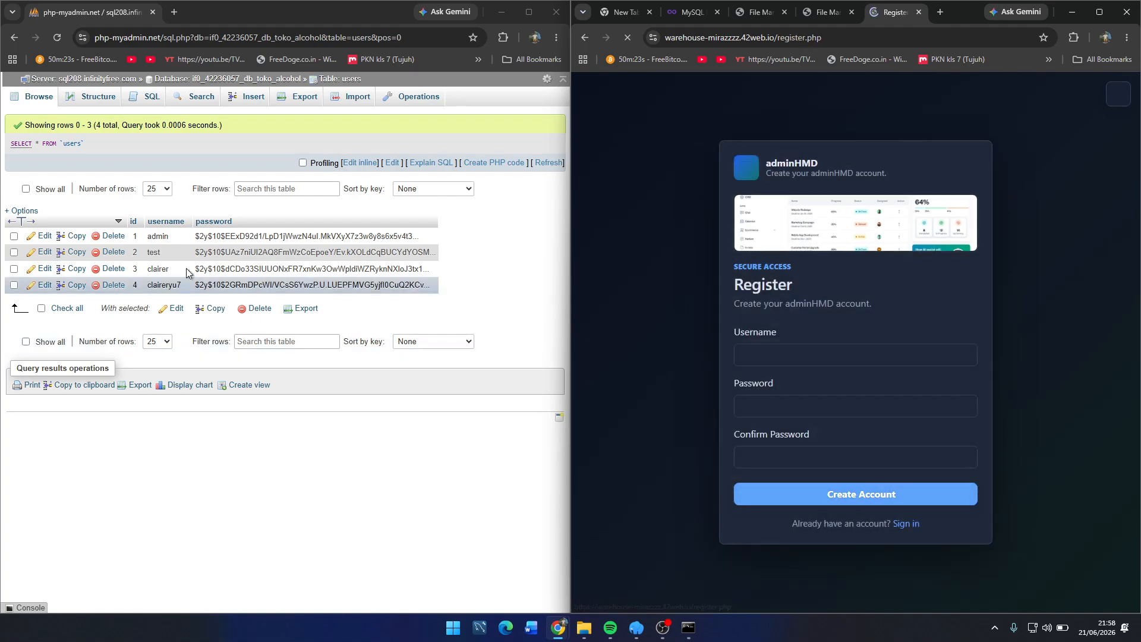
{"action": "left_click", "coordinate": [57, 38]}
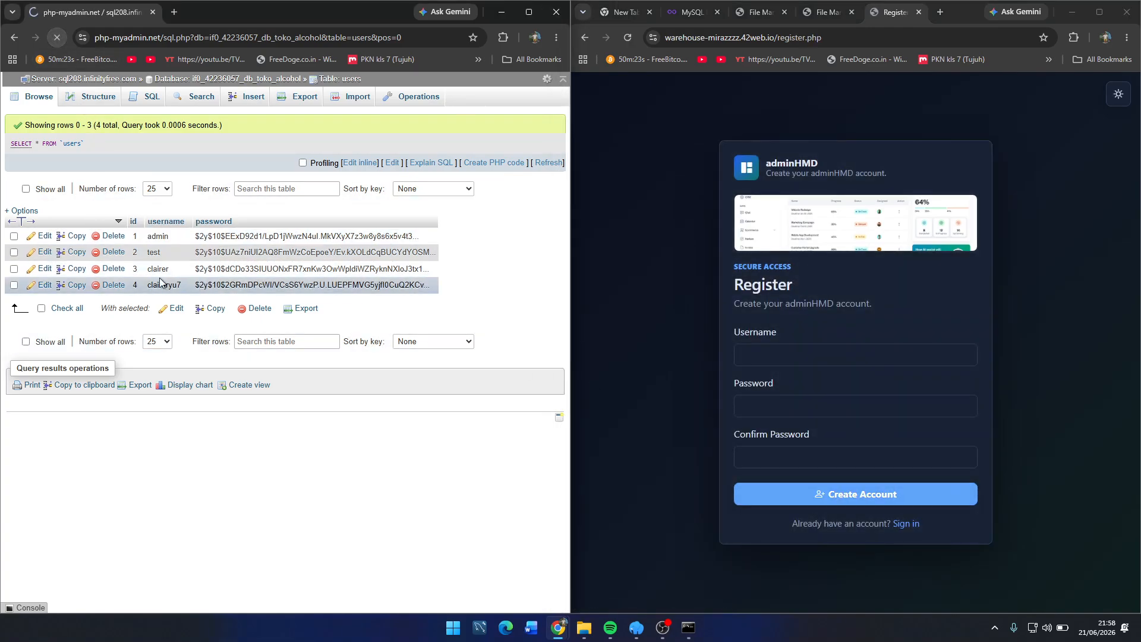
Step: Register a new account with a username, password and matching password confirmation
{"action": "left_click", "coordinate": [820, 360]}
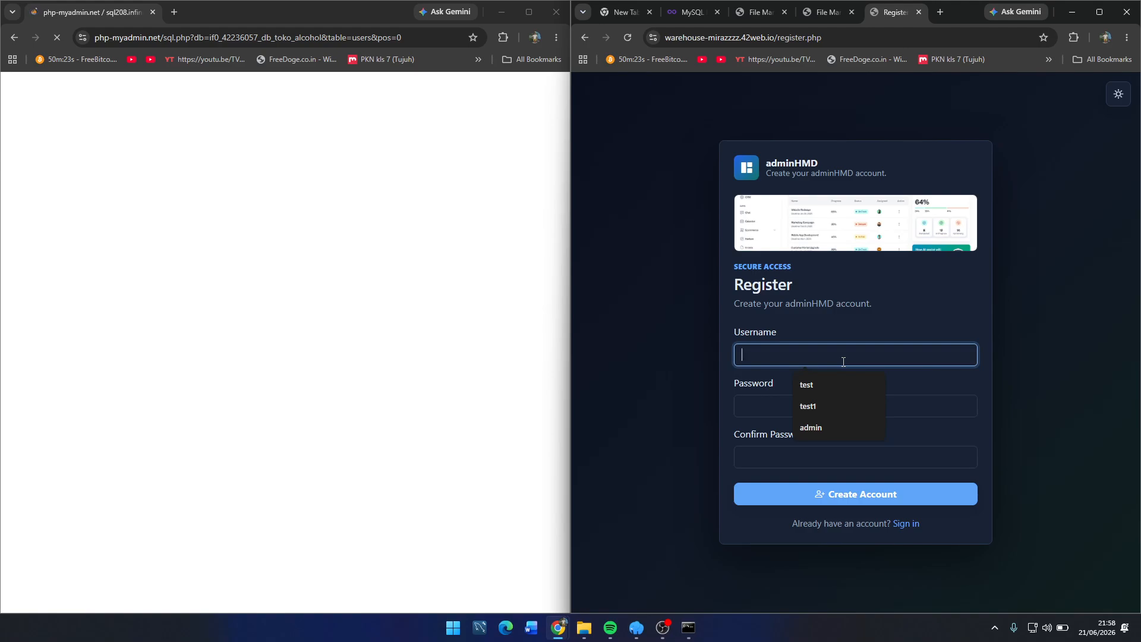
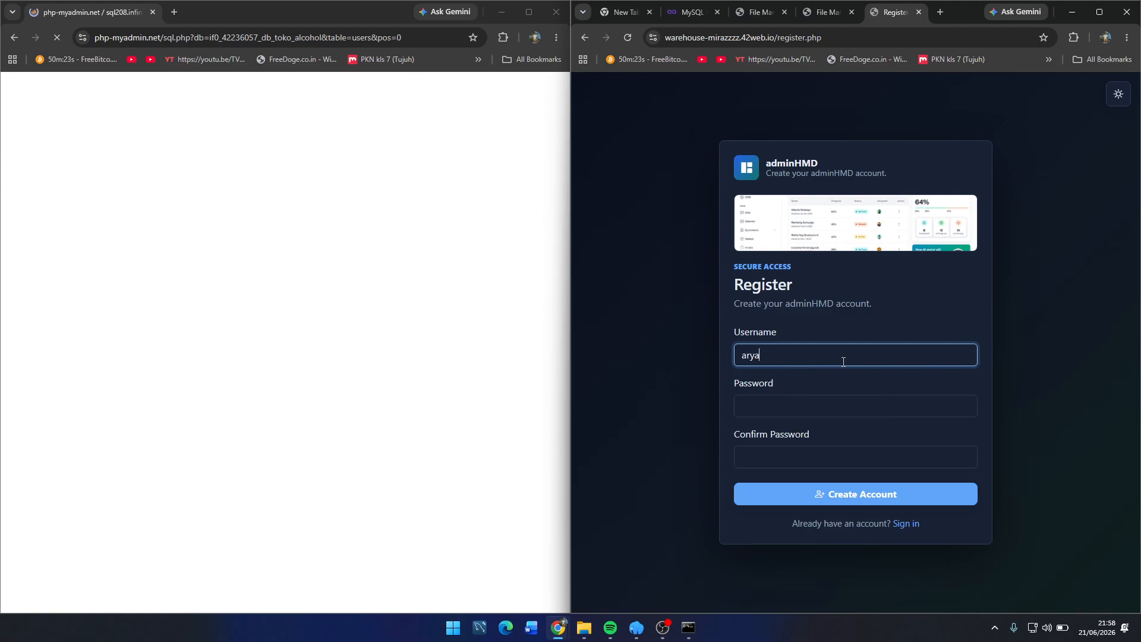
{"action": "key", "text": "Tab"}
{"action": "key", "text": "Tab"}
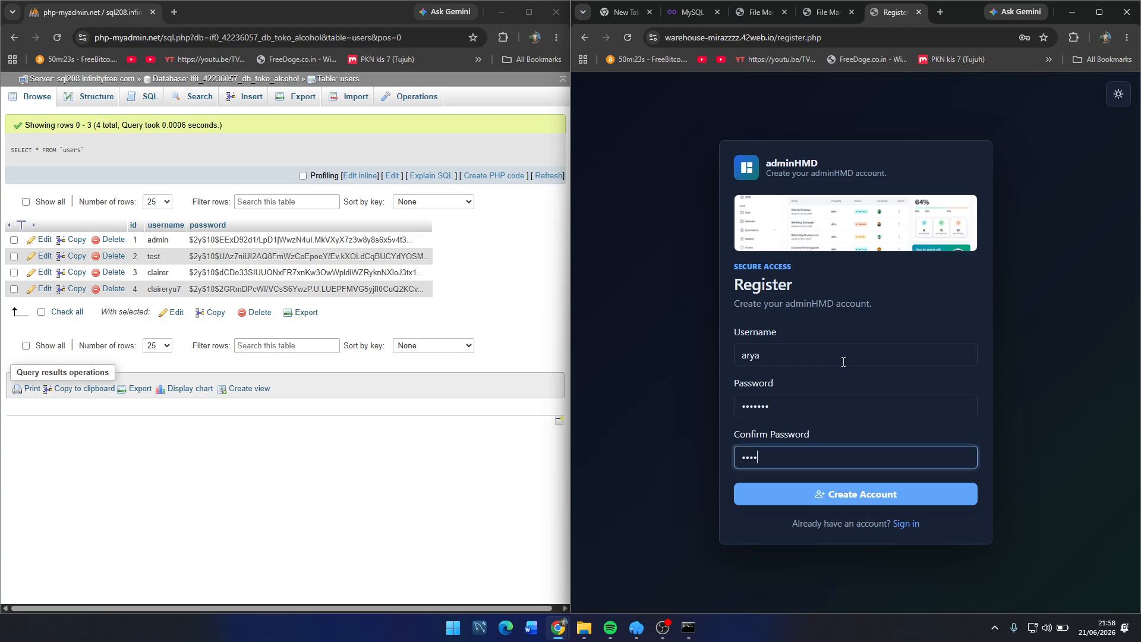
{"action": "left_click", "coordinate": [841, 503]}
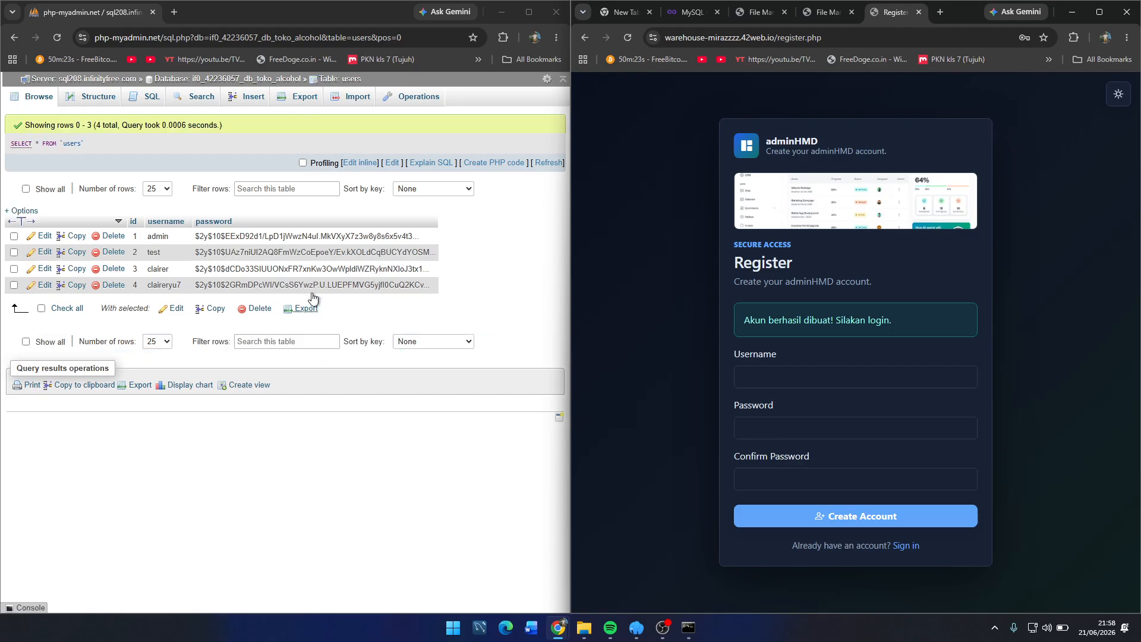
Step: Refresh phpMyAdmin's users table to find the new user in row 5, then go to sign-in
{"action": "left_click", "coordinate": [57, 82]}
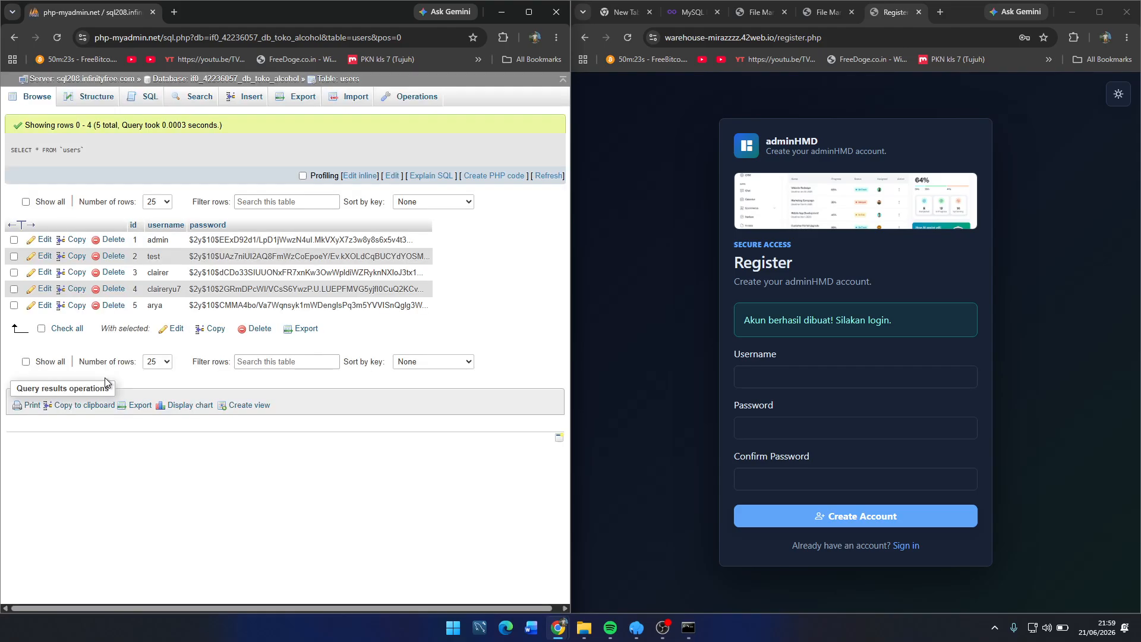
{"action": "scroll", "coordinate": [106, 381], "scroll_direction": "down", "scroll_amount": 1}
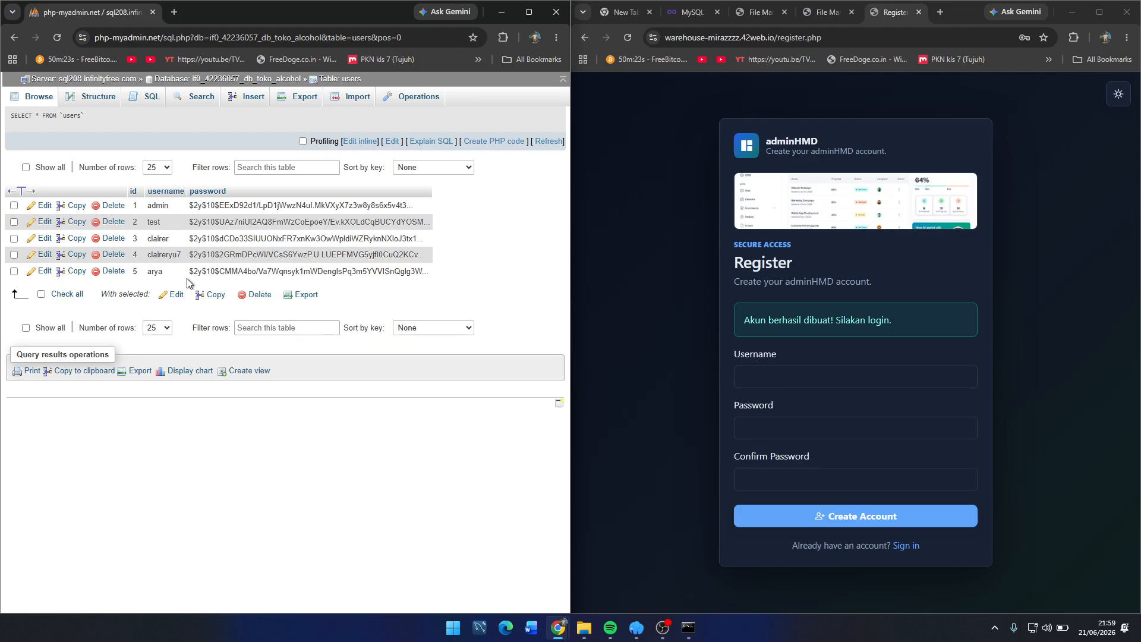
{"action": "left_click_drag", "start_coordinate": [187, 278], "coordinate": [87, 313]}
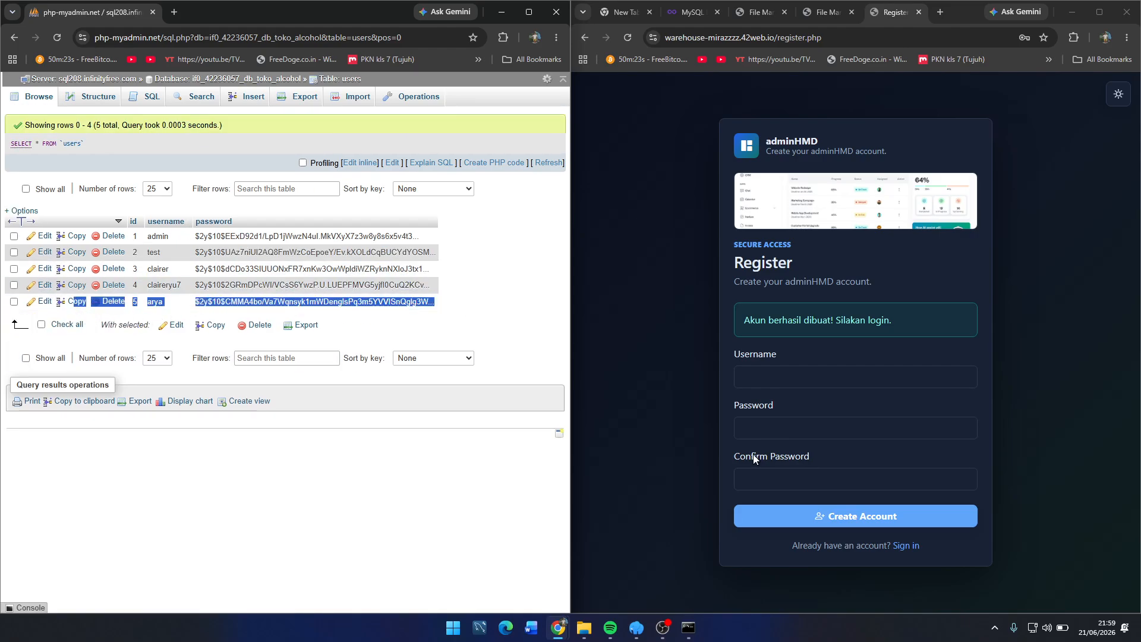
{"action": "left_click", "coordinate": [905, 545]}
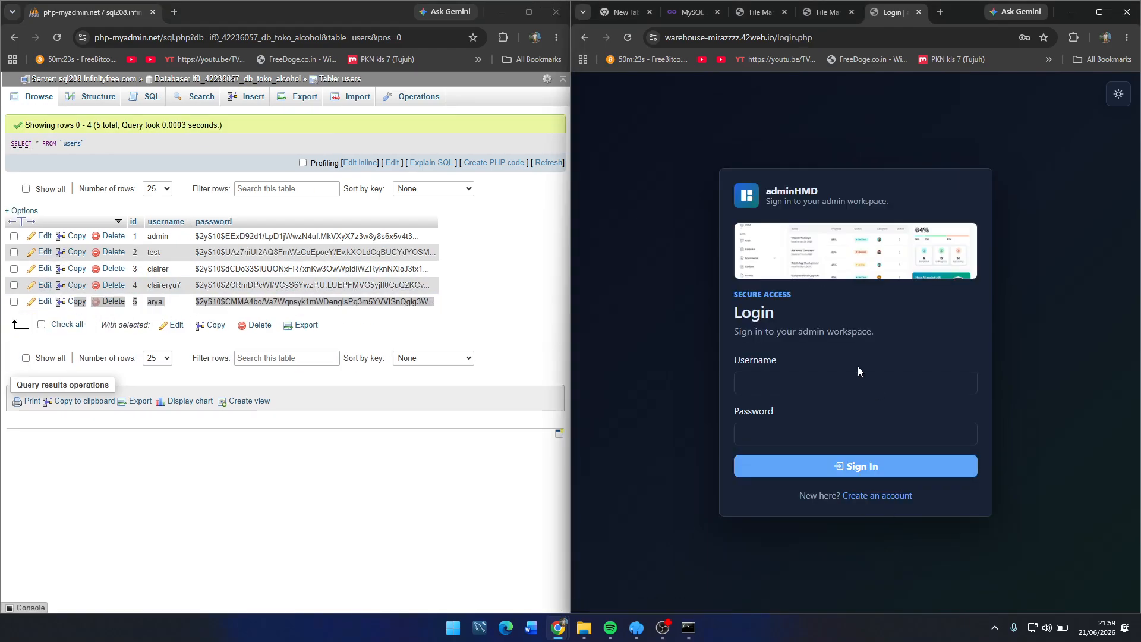
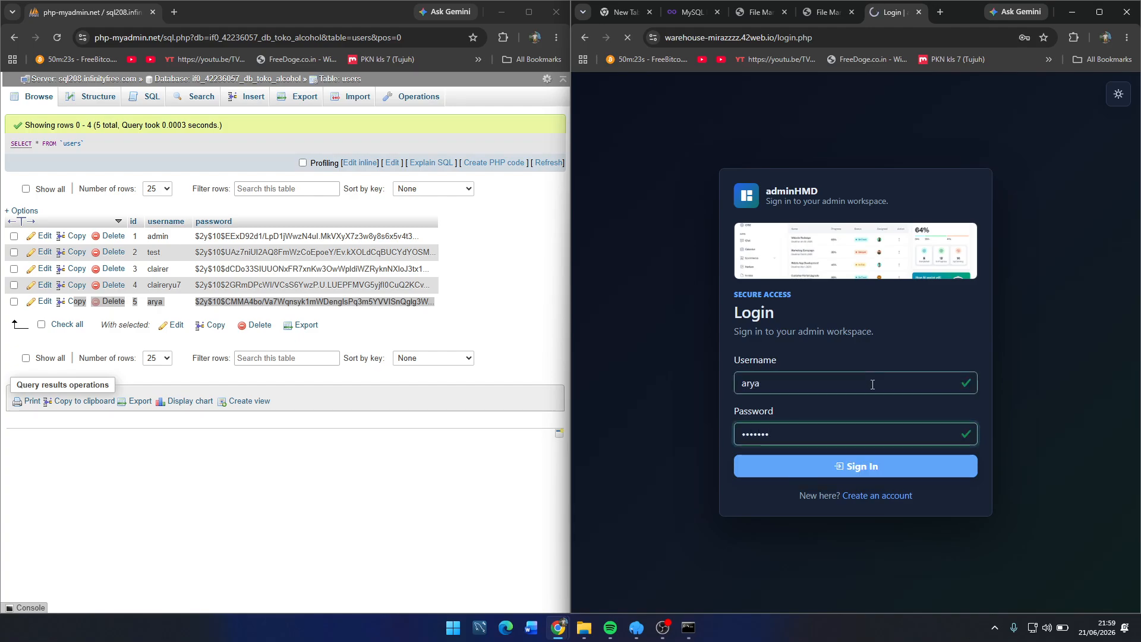
Step: Log in to the admin workspace and dismiss the save-password and breach warnings
{"action": "key", "text": "Return"}
{"action": "left_click", "coordinate": [994, 221]}
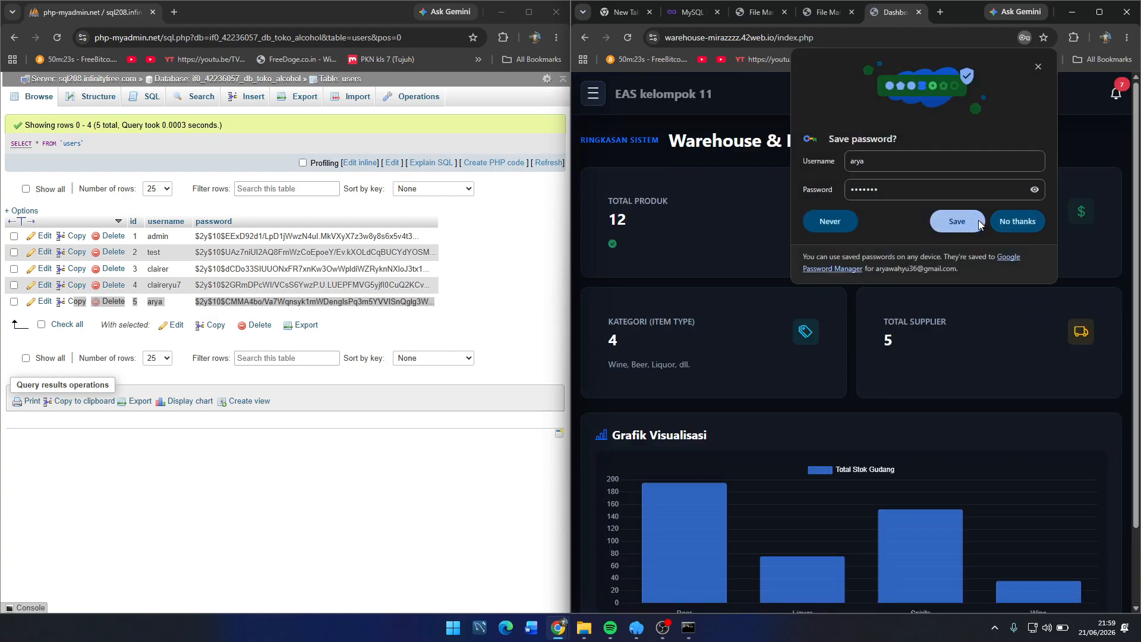
{"action": "left_click", "coordinate": [965, 203]}
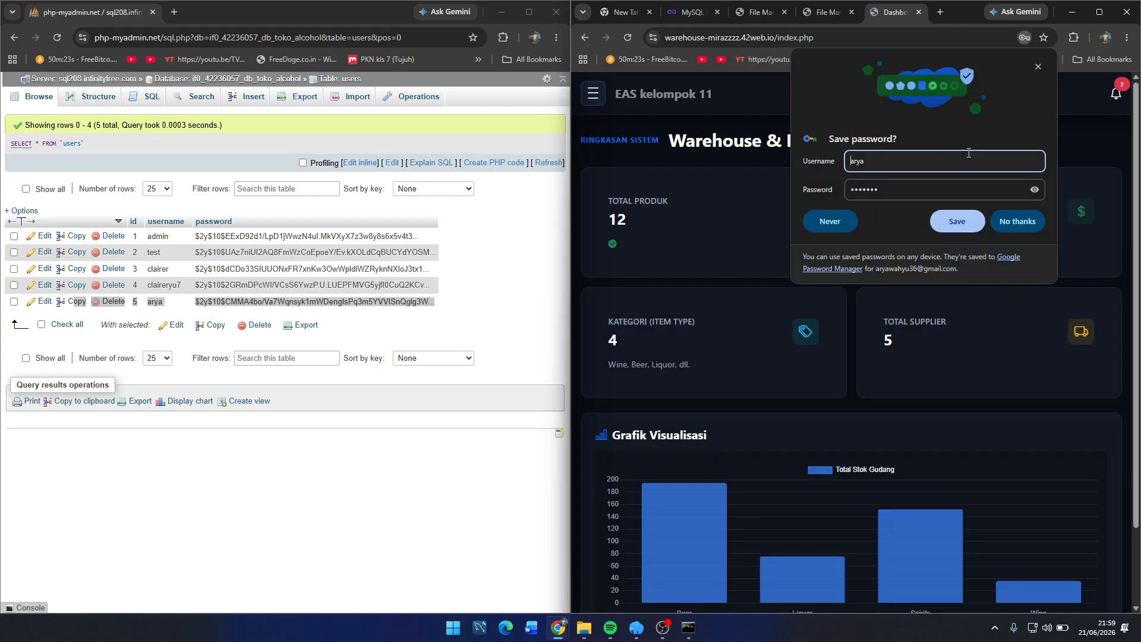
{"action": "right_click", "coordinate": [968, 157]}
{"action": "left_click", "coordinate": [952, 189]}
{"action": "left_click", "coordinate": [1028, 225]}
Step: Inspect the page's network activity in developer tools, then close them and show the sidebar
{"action": "right_click", "coordinate": [938, 167]}
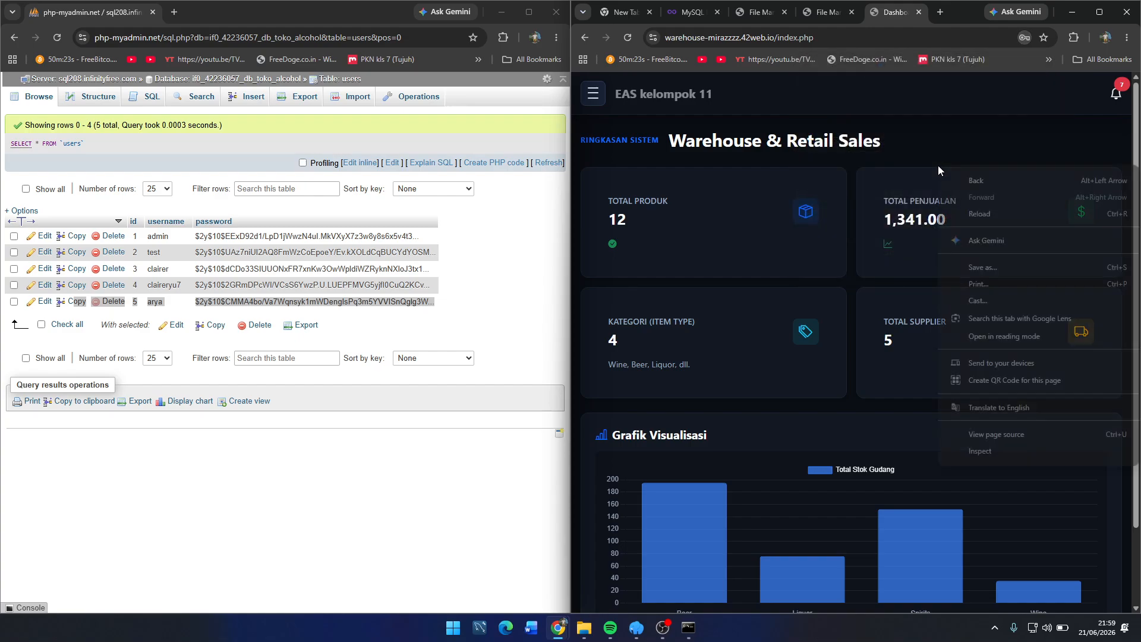
{"action": "left_click", "coordinate": [1003, 450]}
{"action": "right_click", "coordinate": [991, 170]}
{"action": "left_click", "coordinate": [919, 461]}
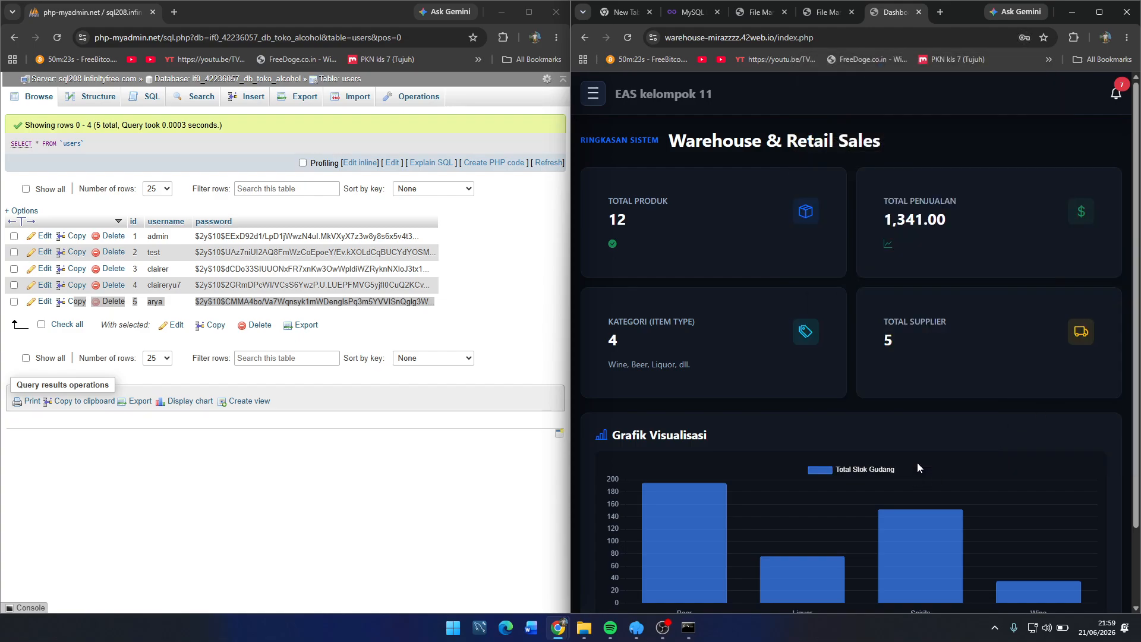
{"action": "right_click", "coordinate": [1000, 152]}
{"action": "left_click", "coordinate": [951, 438]}
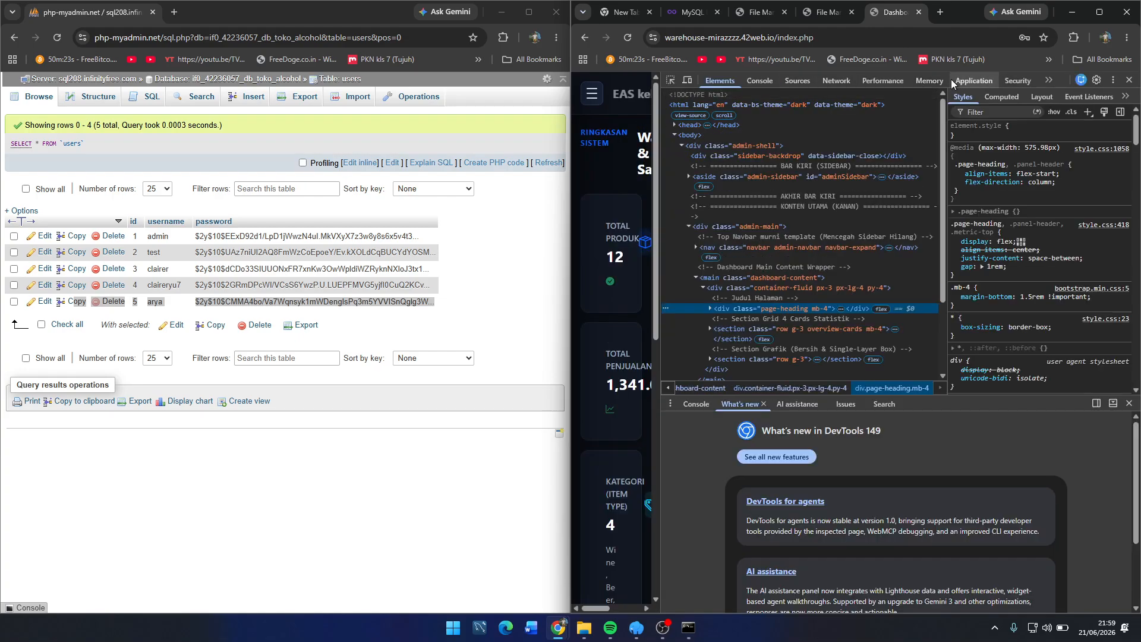
{"action": "left_click", "coordinate": [824, 81]}
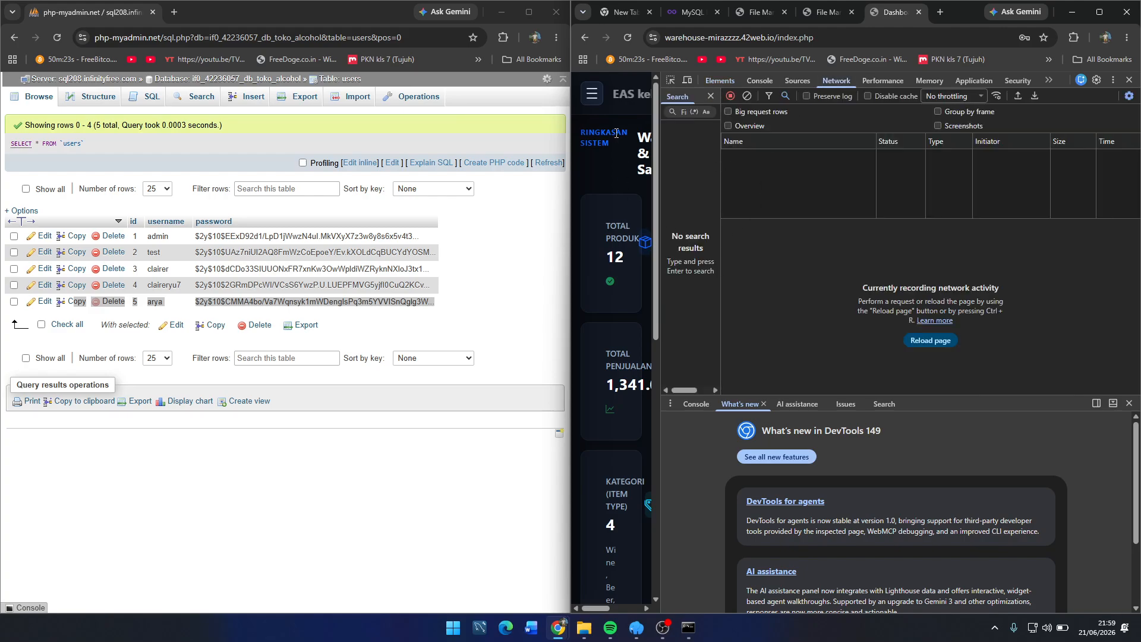
{"action": "left_click_drag", "start_coordinate": [662, 128], "coordinate": [986, 110]}
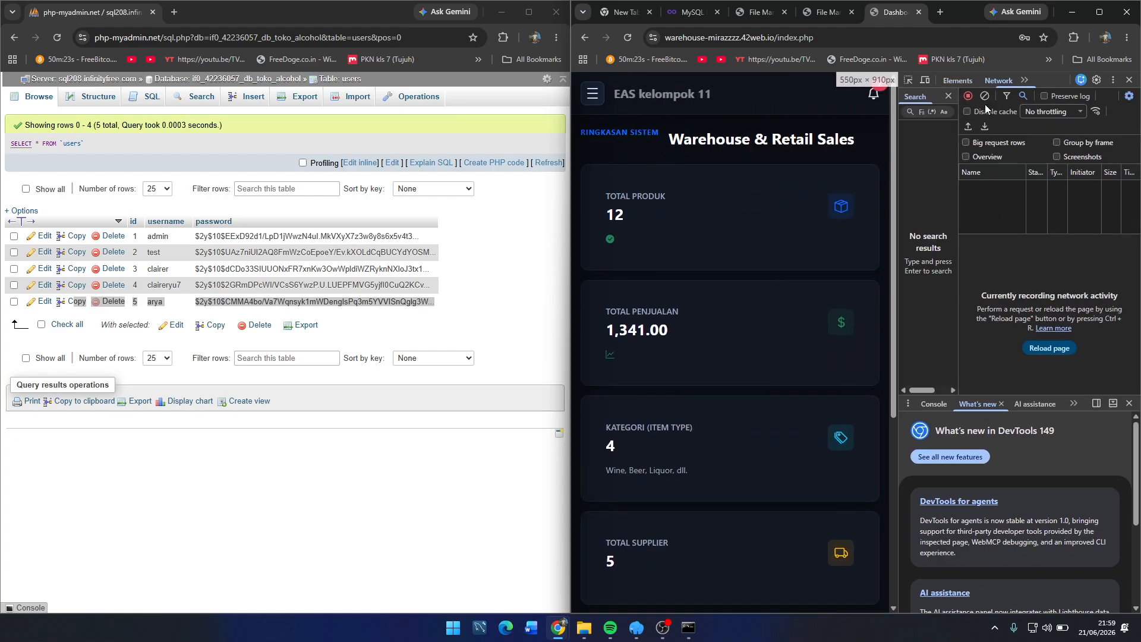
{"action": "left_click", "coordinate": [1130, 80]}
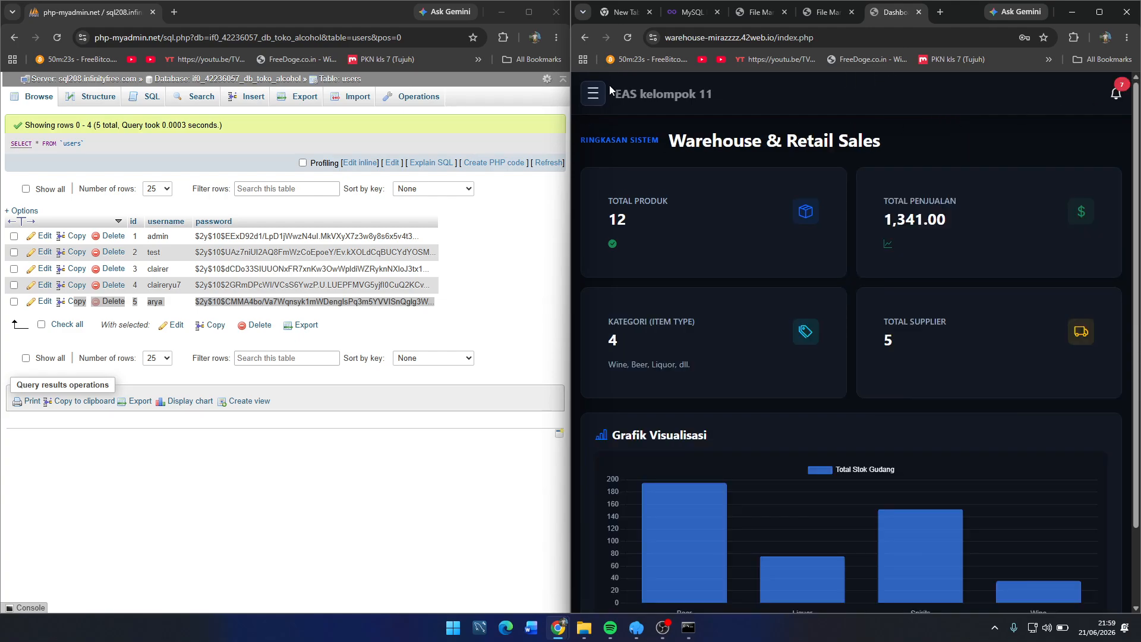
{"action": "left_click", "coordinate": [592, 93]}
Step: View Data Produk in a maximized browser, then start a new product via Tambah Produk
{"action": "left_click", "coordinate": [664, 184]}
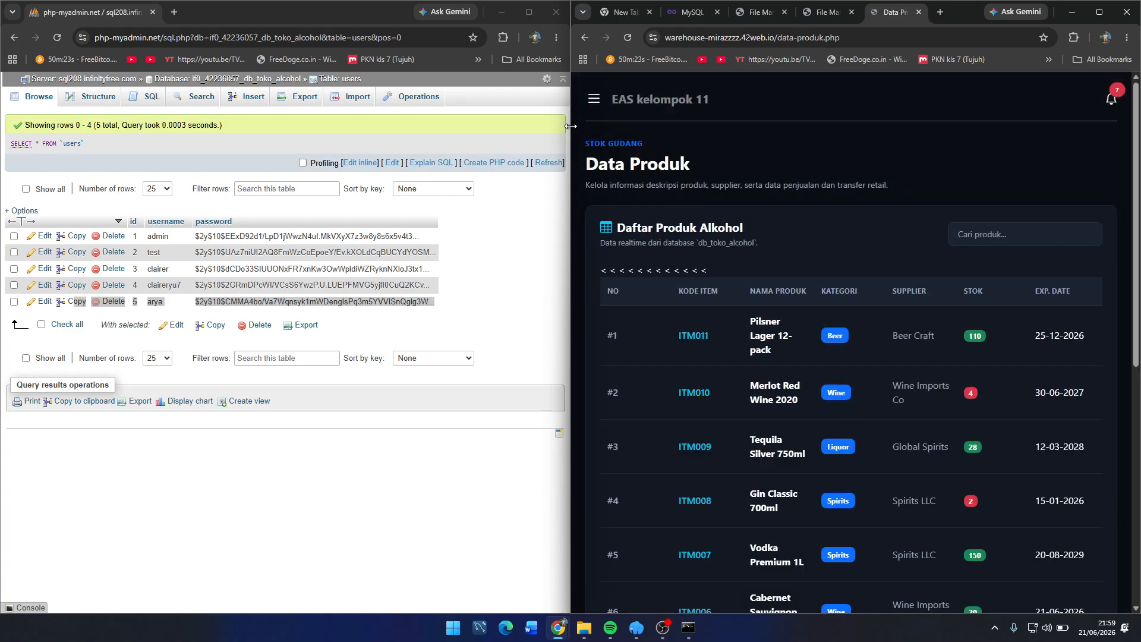
{"action": "scroll", "coordinate": [916, 303], "scroll_direction": "down", "scroll_amount": 10}
{"action": "scroll", "coordinate": [949, 325], "scroll_direction": "up", "scroll_amount": 10}
{"action": "left_click", "coordinate": [1099, 12]}
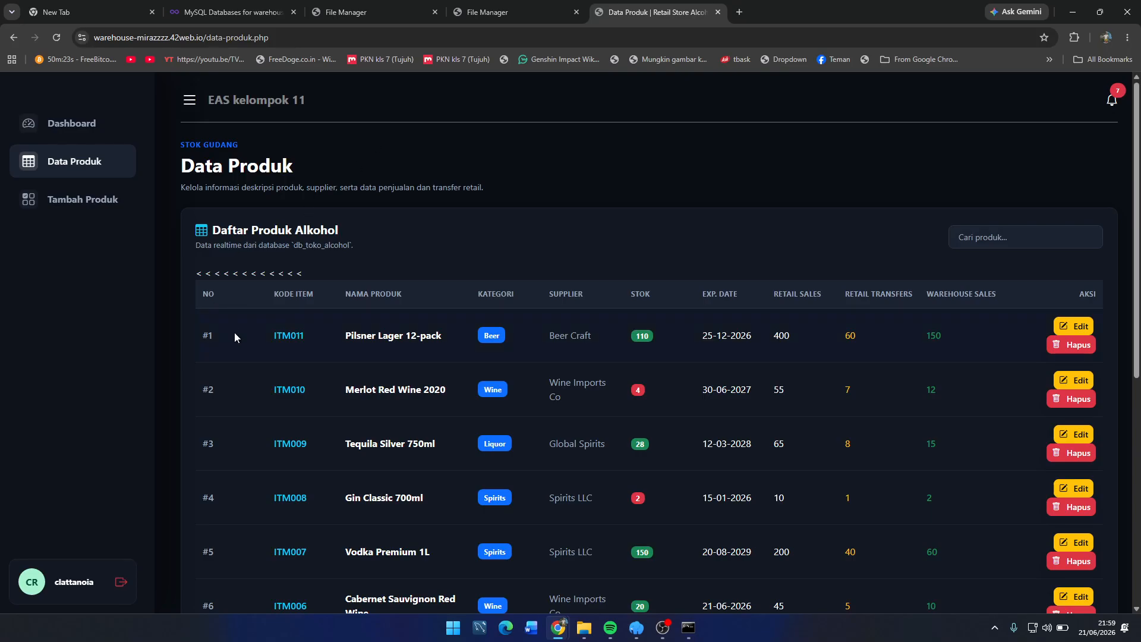
{"action": "scroll", "coordinate": [395, 297], "scroll_direction": "down", "scroll_amount": 7}
{"action": "scroll", "coordinate": [395, 297], "scroll_direction": "up", "scroll_amount": 7}
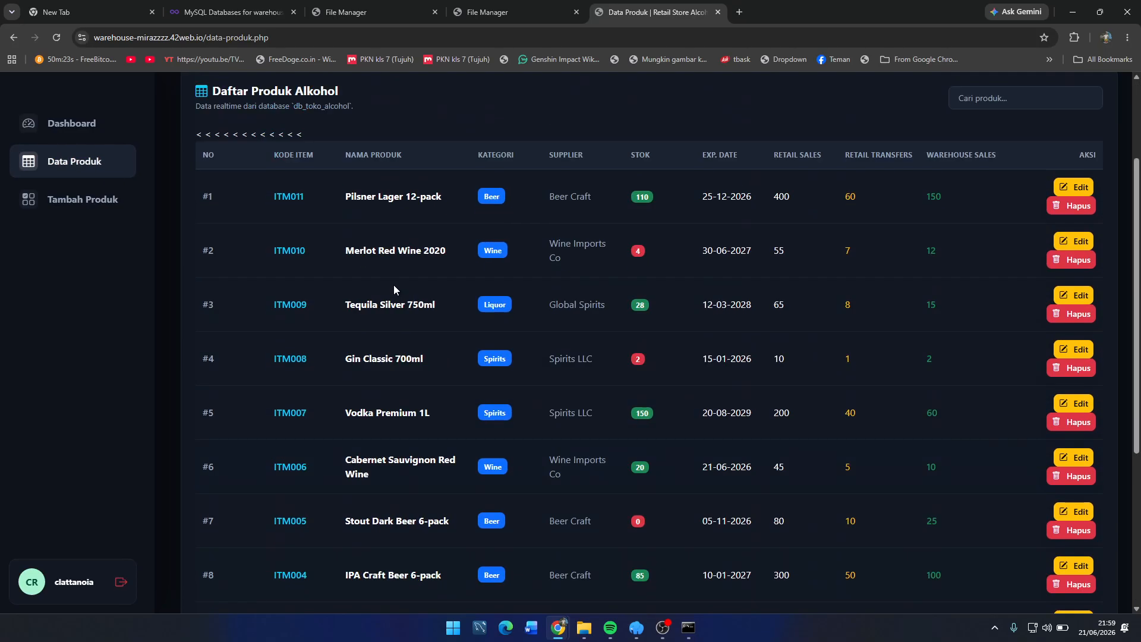
{"action": "left_click", "coordinate": [70, 132]}
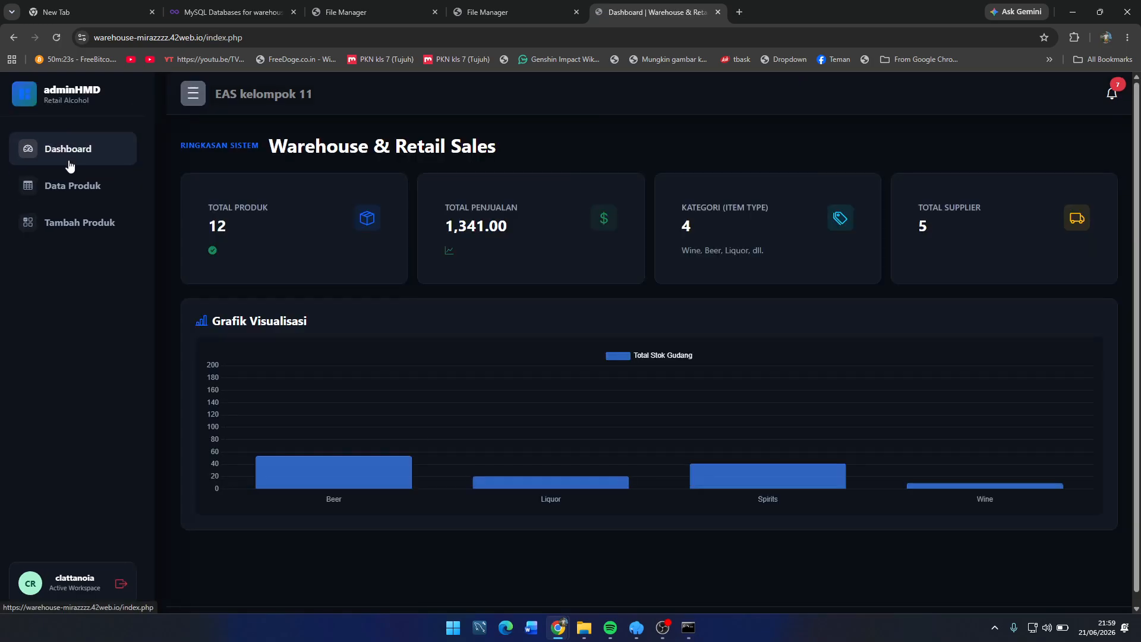
{"action": "left_click", "coordinate": [56, 222]}
{"action": "left_click", "coordinate": [325, 258]}
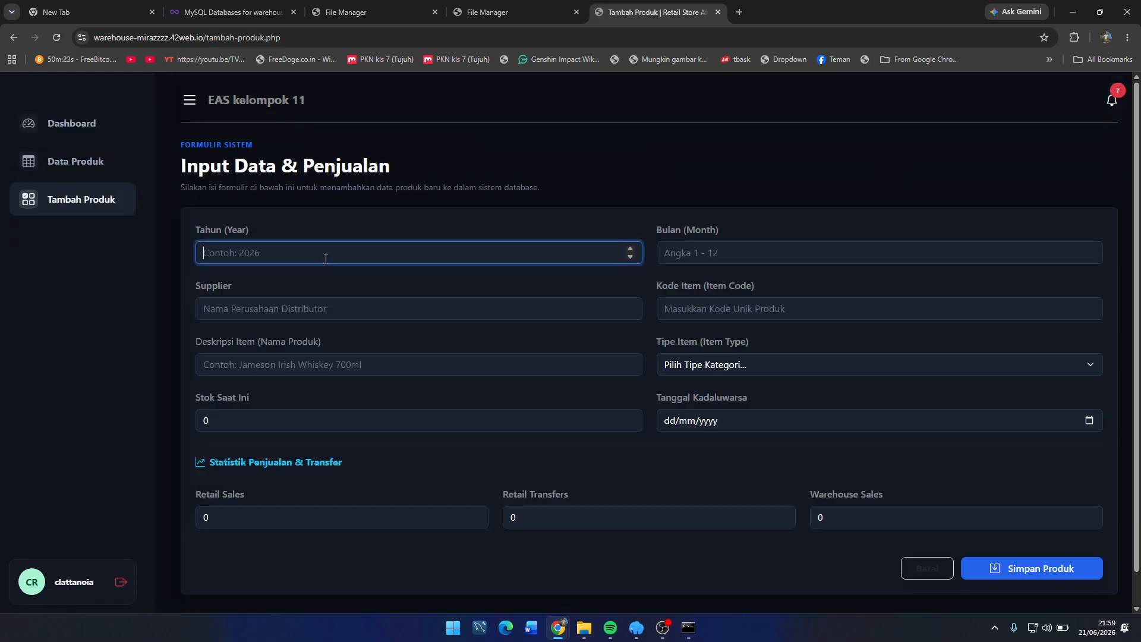
Step: Enter year 2 and month 12, closing the license key popups
{"action": "type", "text": "2005"}
{"action": "key", "text": "Tab"}
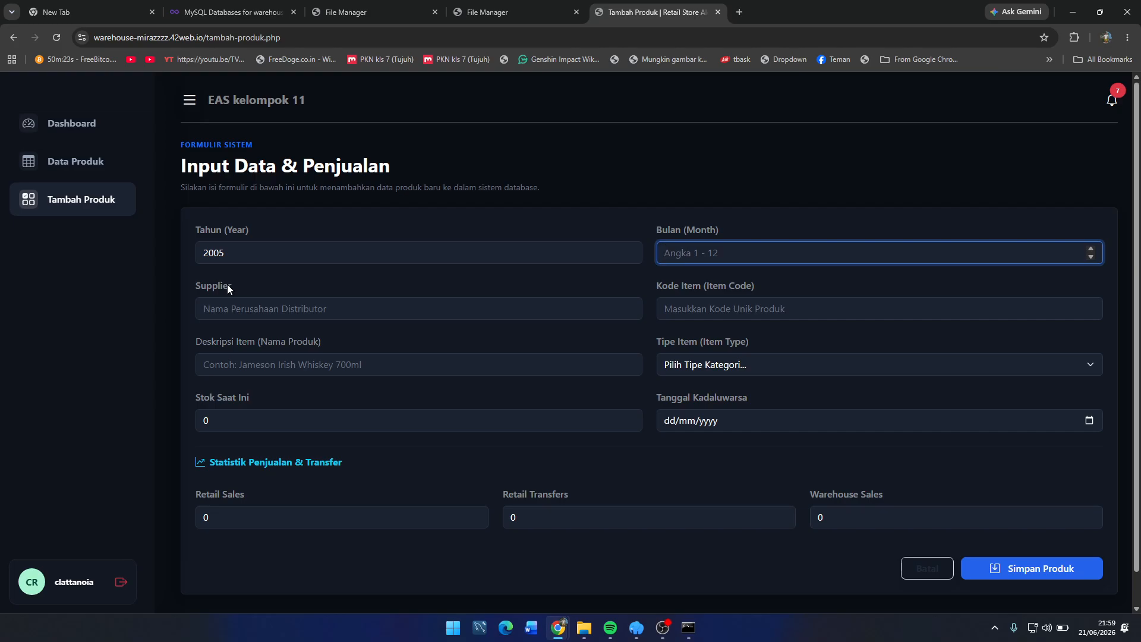
{"action": "type", "text": "12"}
{"action": "key", "text": "Tab"}
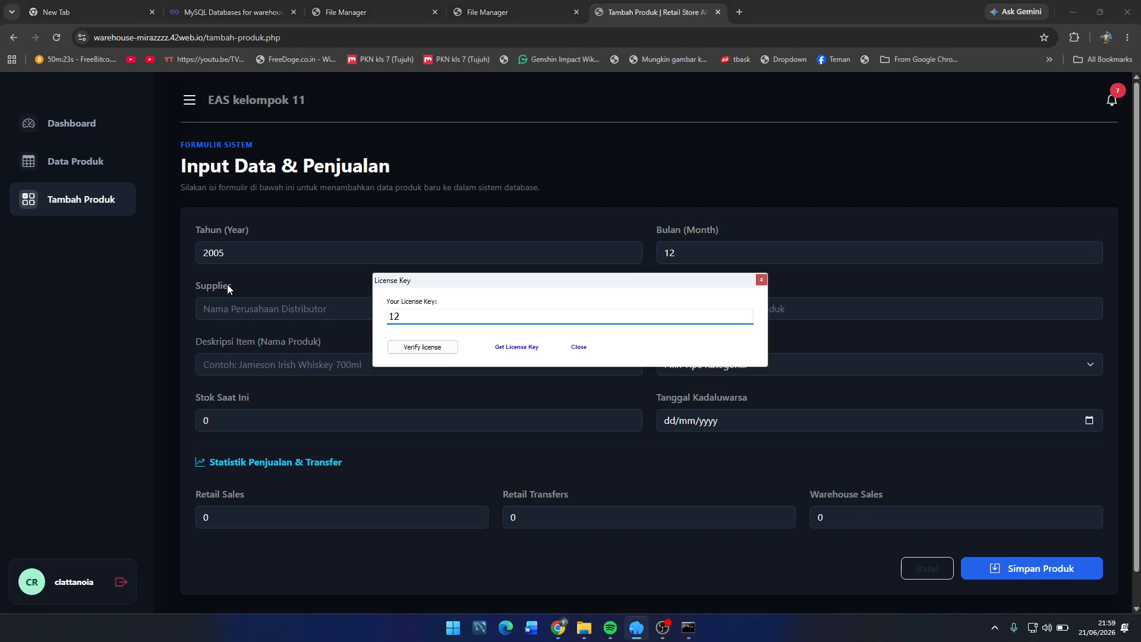
{"action": "left_click", "coordinate": [761, 279]}
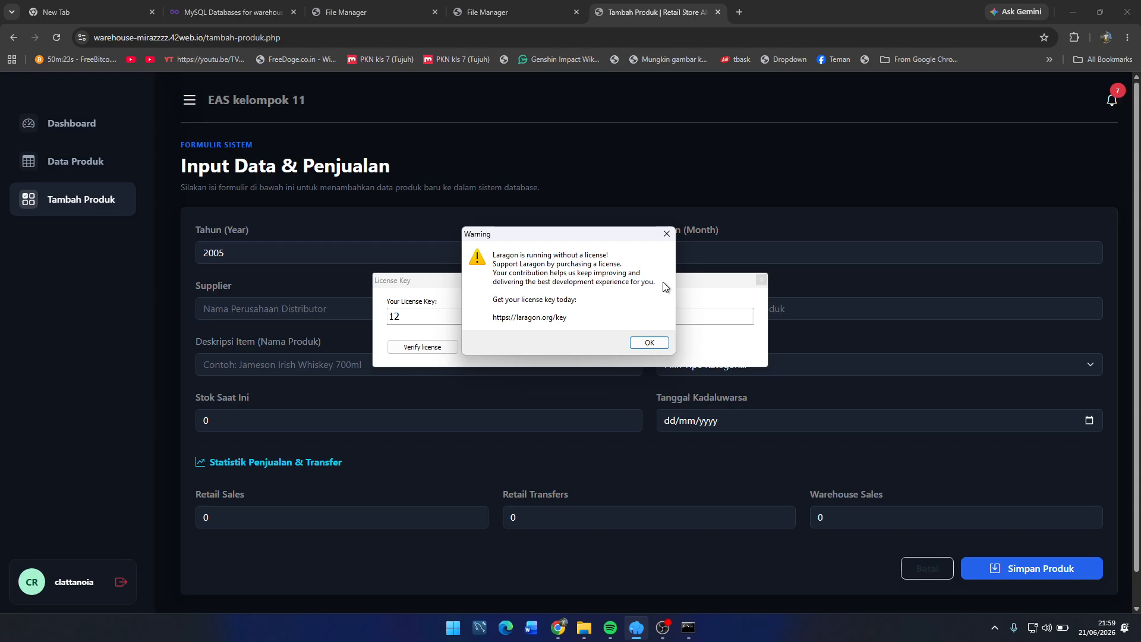
{"action": "left_click", "coordinate": [666, 233]}
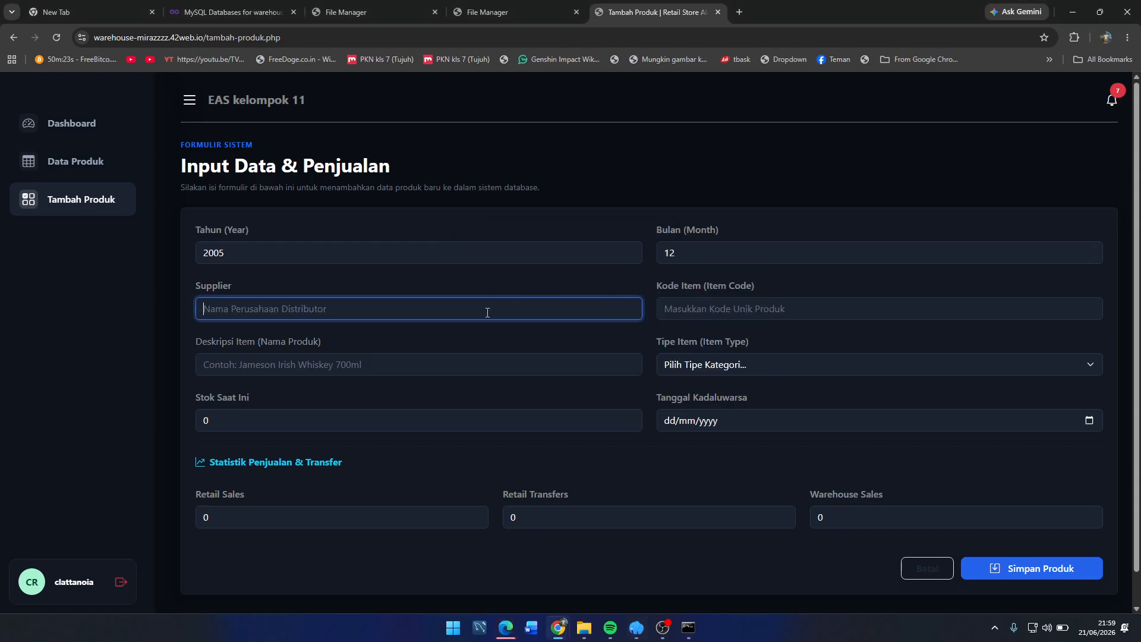
Step: Fill in supplier DADADADA, item code 12 and description Whiskey
{"action": "type", "text": "DA"}
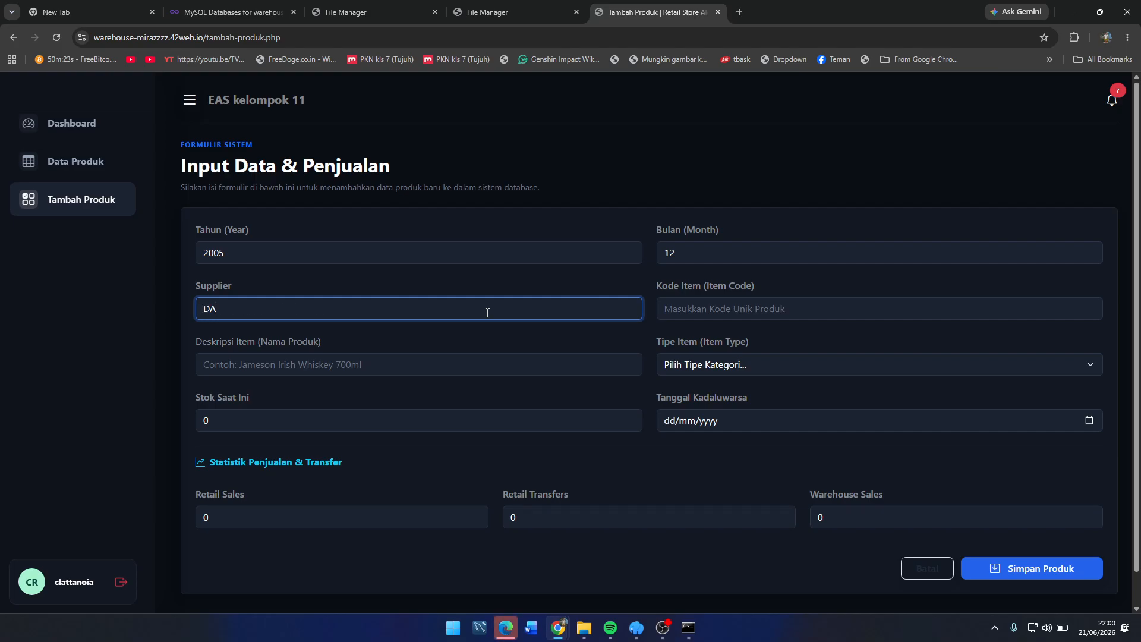
{"action": "key", "text": "BackSpace"}
{"action": "key", "text": "BackSpace"}
{"action": "type", "text": "DADADADA"}
{"action": "left_click", "coordinate": [721, 305]}
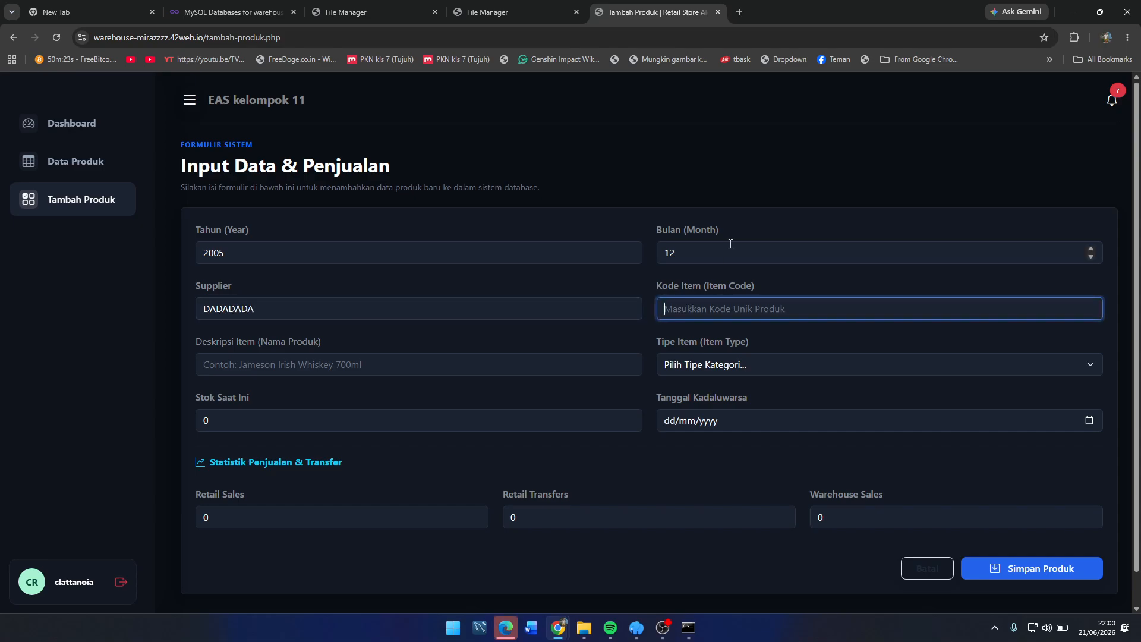
{"action": "type", "text": "12"}
{"action": "left_click", "coordinate": [522, 367]}
{"action": "type", "text": "d"}
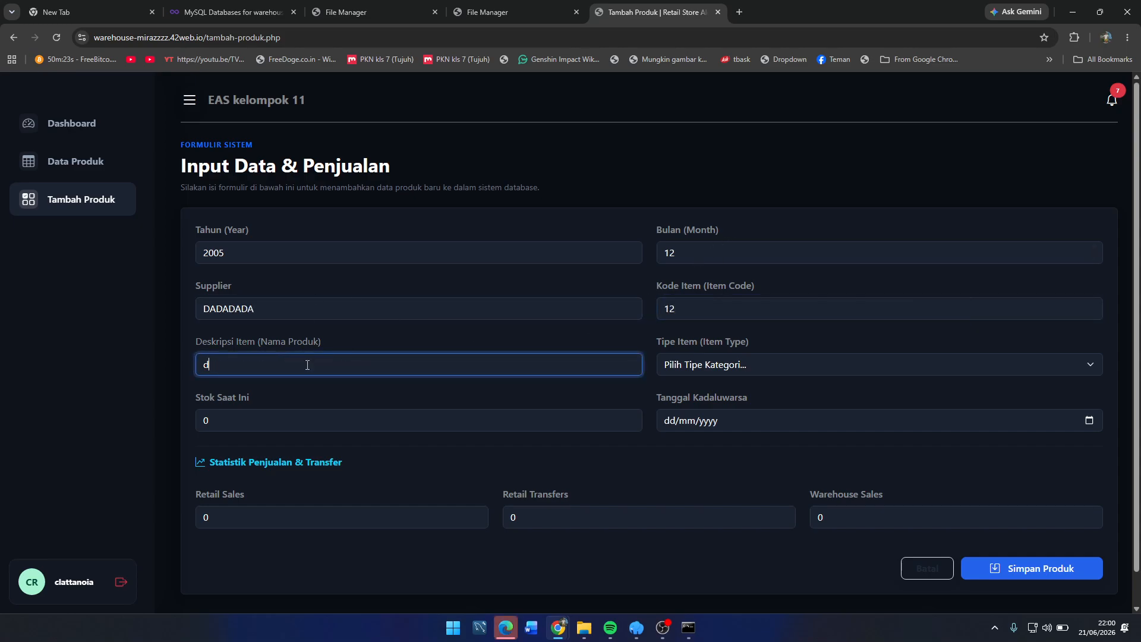
{"action": "key", "text": "BackSpace"}
{"action": "type", "text": "d"}
{"action": "key", "text": "BackSpace"}
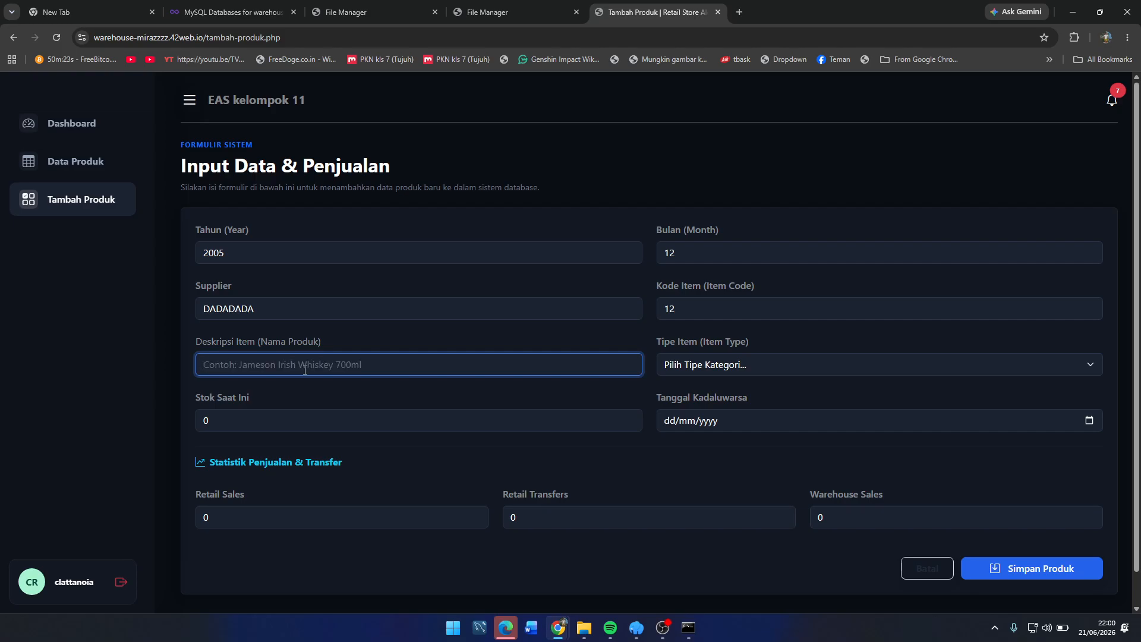
{"action": "type", "text": "Whiskey"}
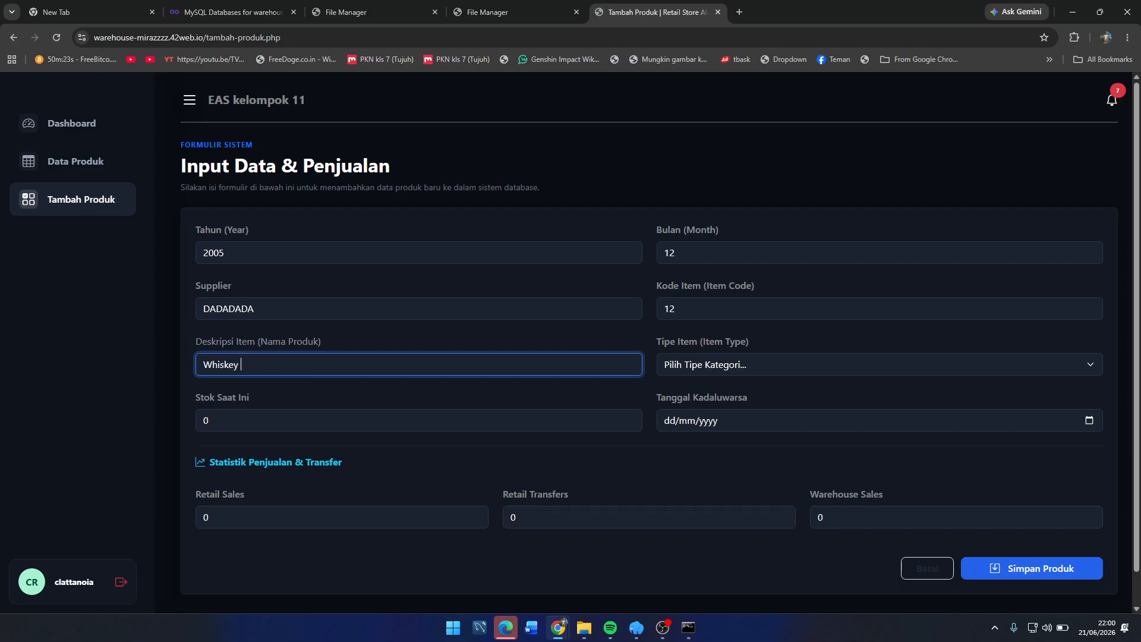
Step: Set item type Spirits, expiry date 11/06/2026 and current stock 12
{"action": "left_click", "coordinate": [738, 354]}
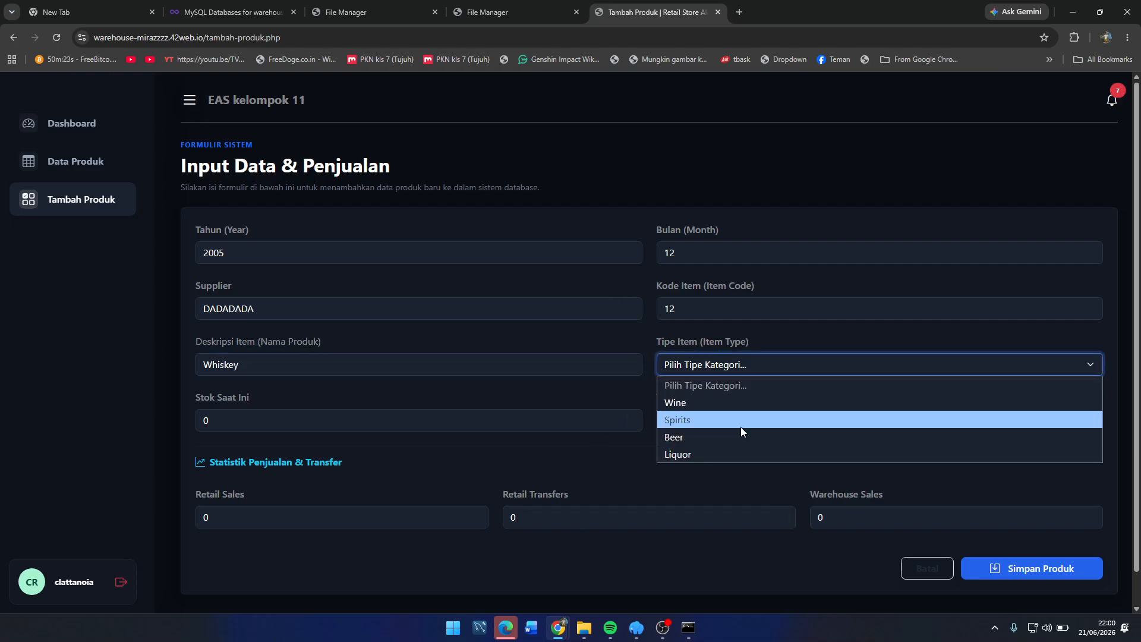
{"action": "left_click", "coordinate": [741, 423]}
{"action": "left_click", "coordinate": [725, 418]}
{"action": "left_click", "coordinate": [1088, 420]}
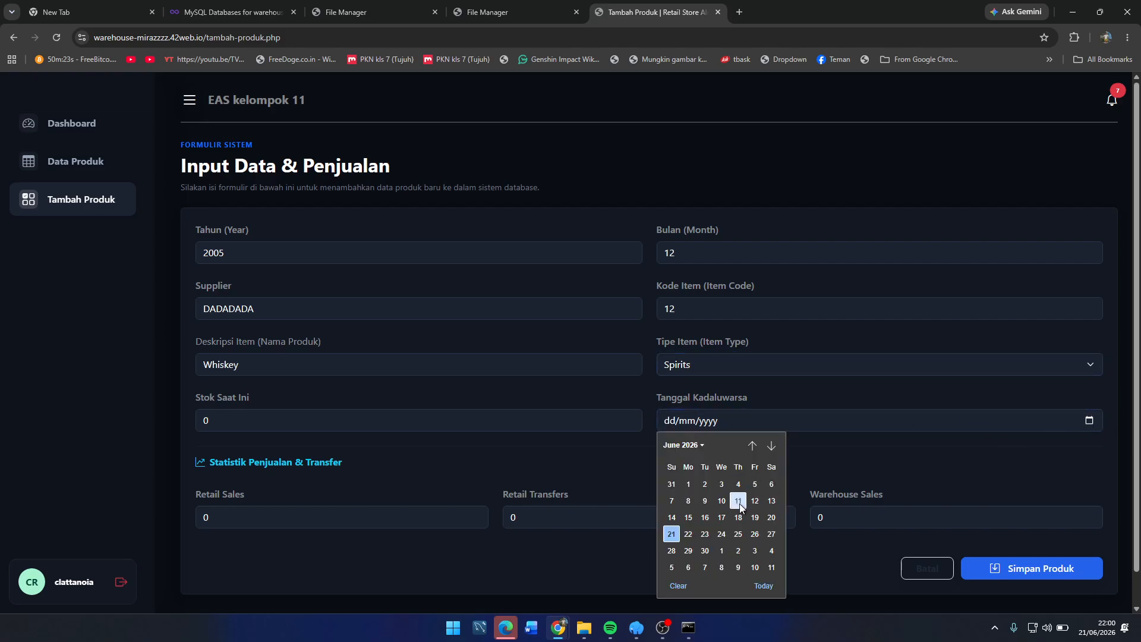
{"action": "left_click", "coordinate": [738, 500]}
{"action": "left_click", "coordinate": [428, 423]}
{"action": "key", "text": "BackSpace"}
{"action": "type", "text": "12"}
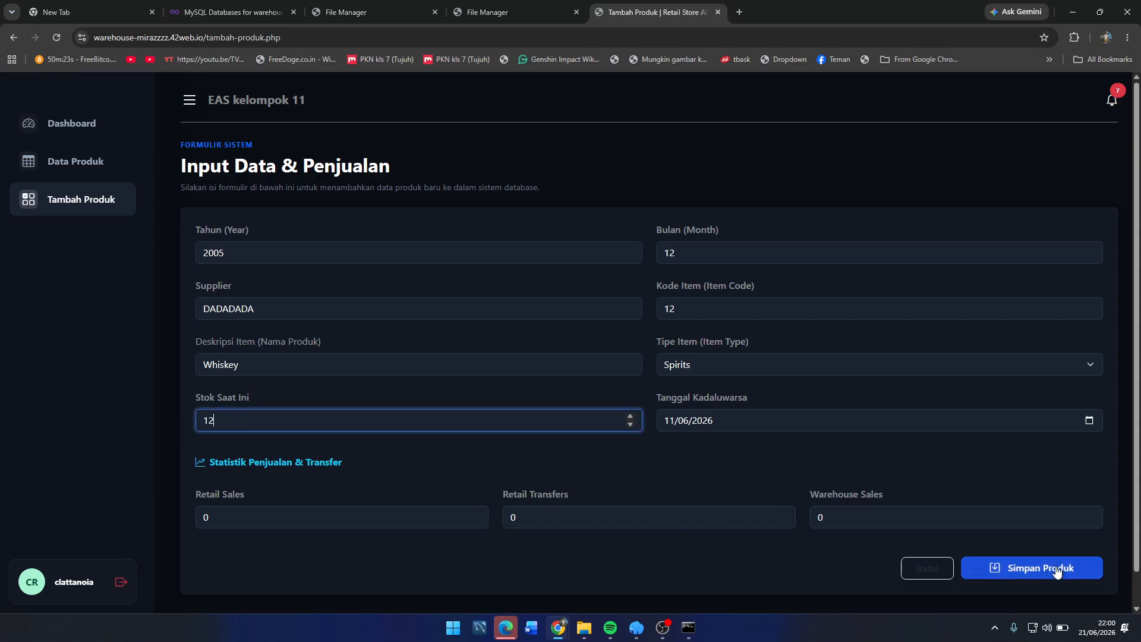
Step: Save the Whiskey product, acknowledge the confirmation, and go to MySQL Databases
{"action": "left_click", "coordinate": [1043, 567]}
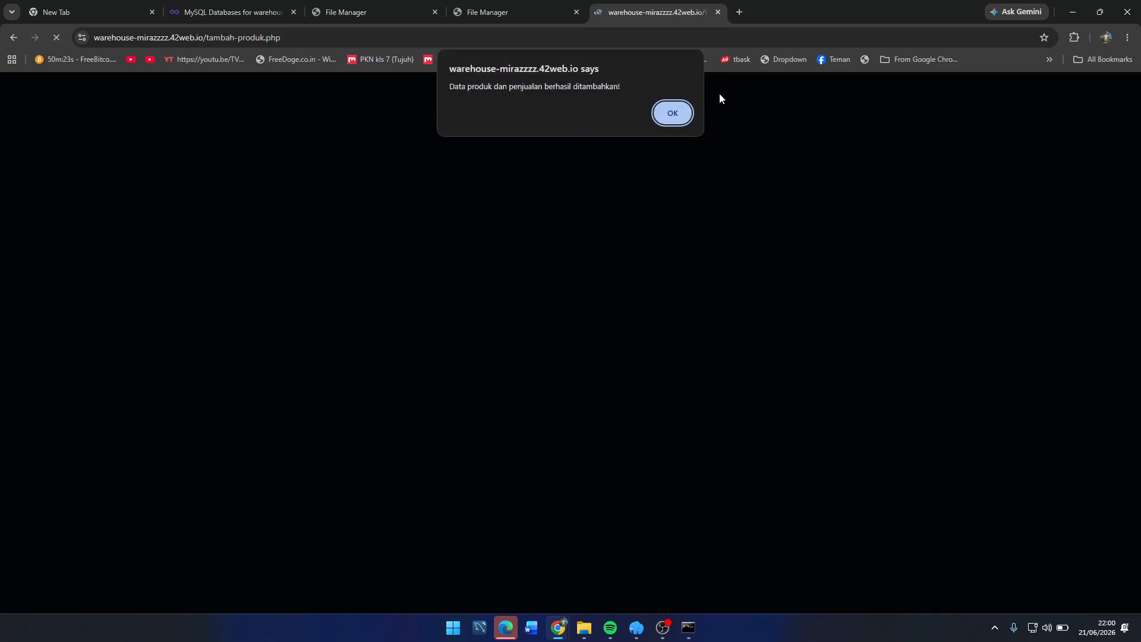
{"action": "left_click", "coordinate": [672, 110]}
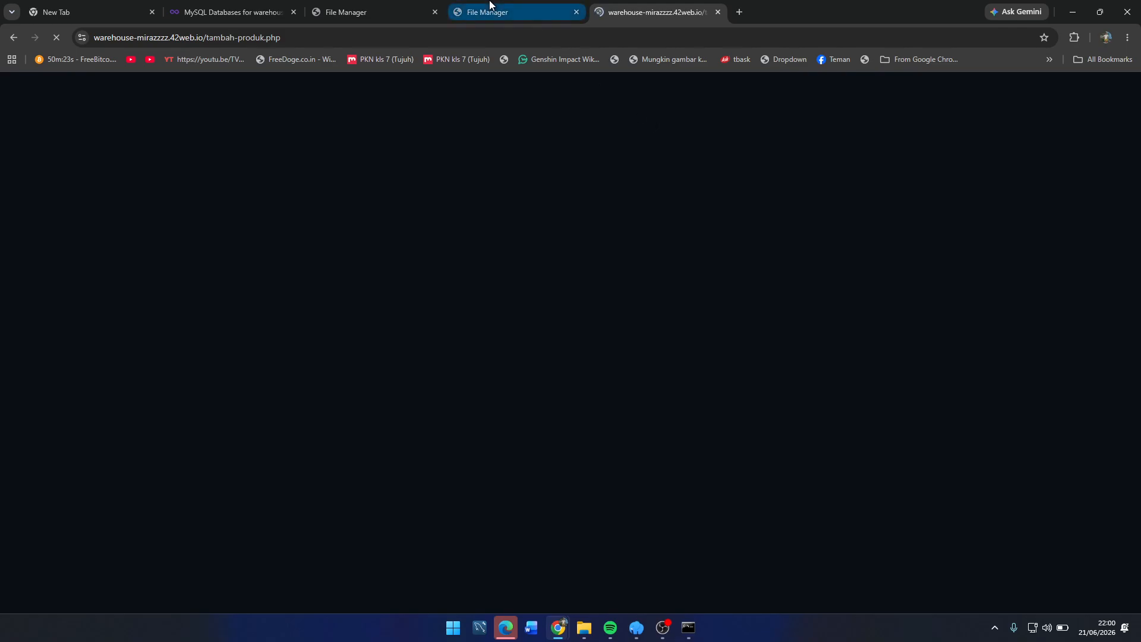
{"action": "left_click", "coordinate": [210, 8]}
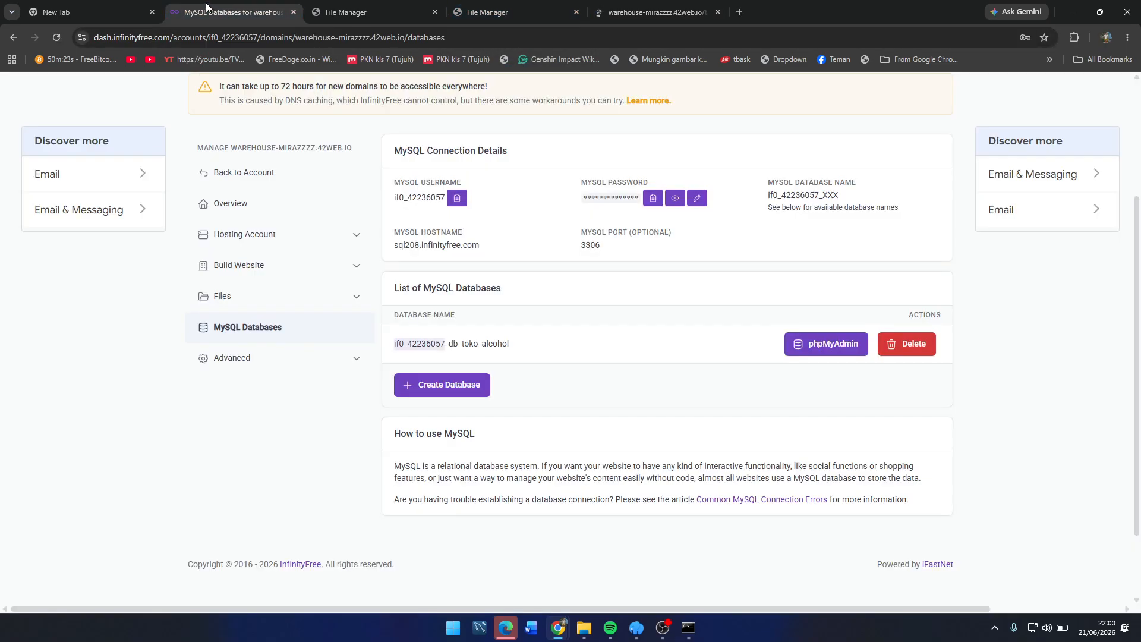
Step: Browse the produk table in phpMyAdmin to find the Whiskey record with id 14
{"action": "left_click", "coordinate": [115, 7]}
{"action": "left_click", "coordinate": [229, 7]}
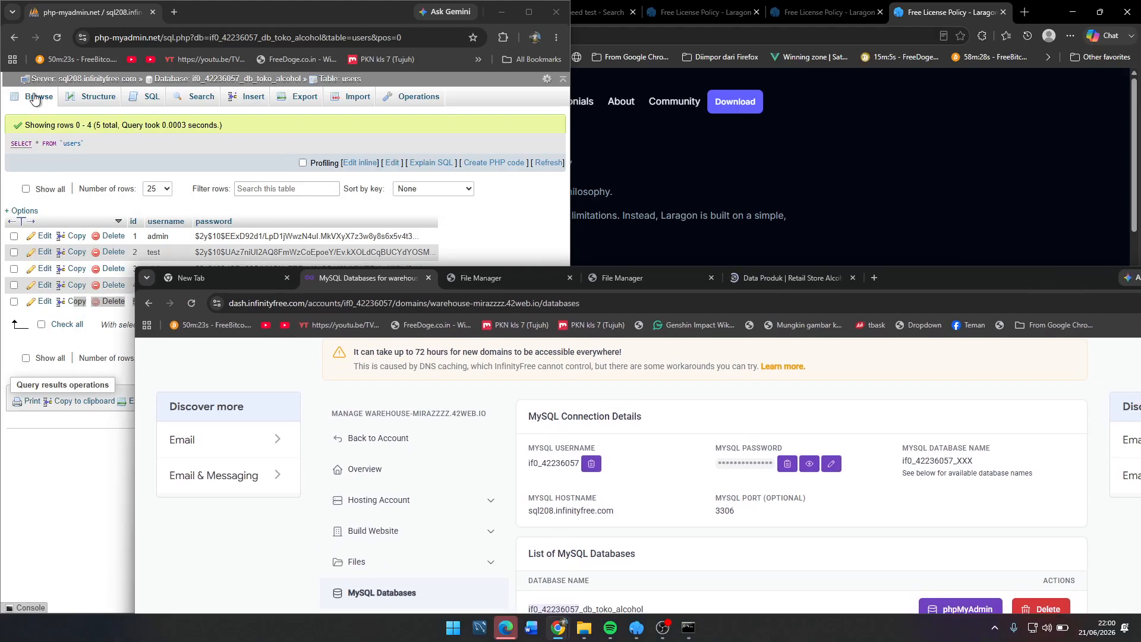
{"action": "left_click", "coordinate": [34, 98]}
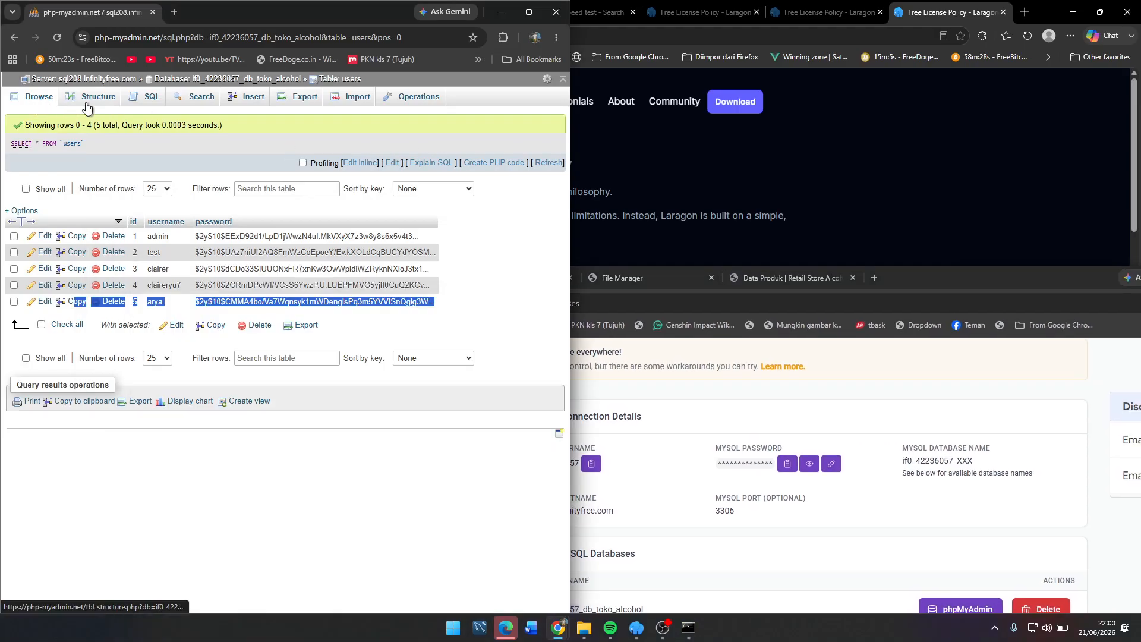
{"action": "left_click", "coordinate": [195, 80]}
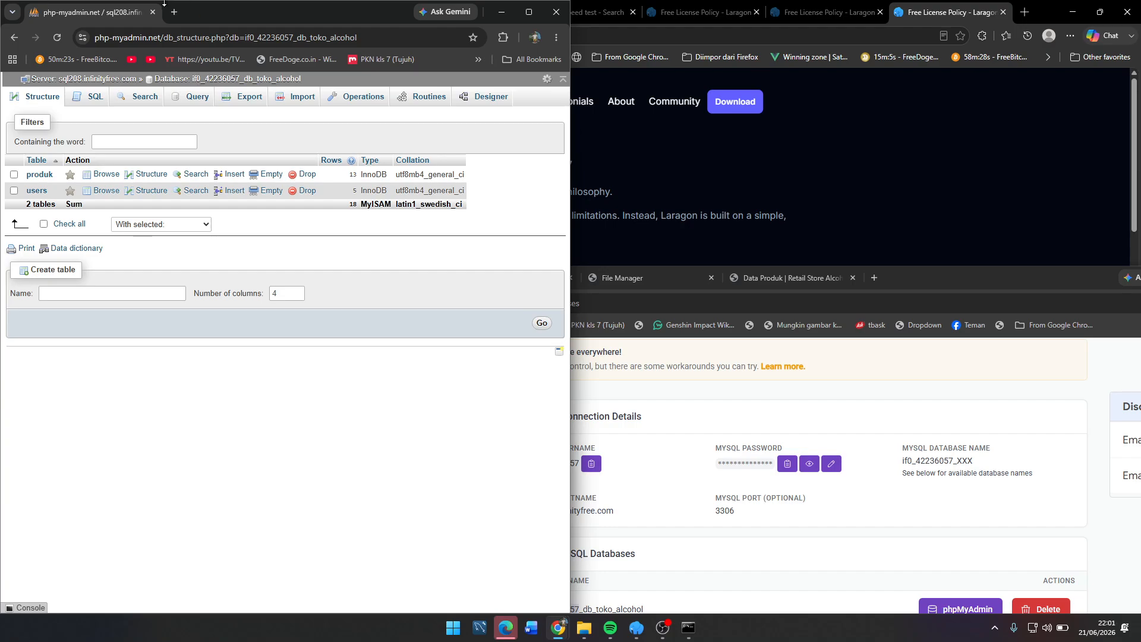
{"action": "left_click_drag", "start_coordinate": [902, 286], "coordinate": [799, 0]}
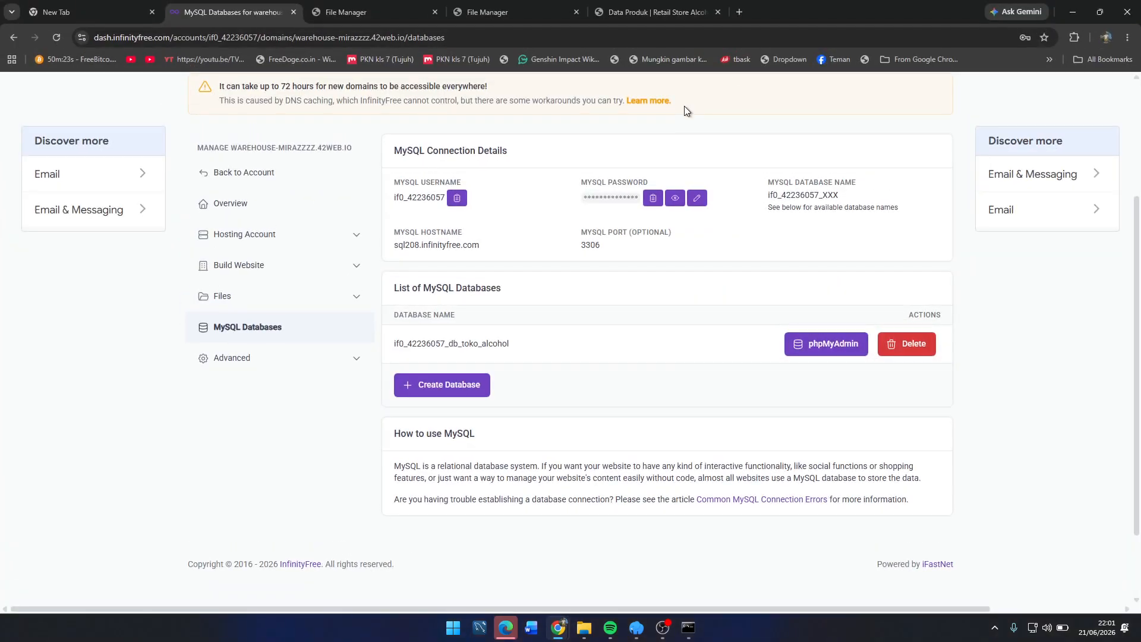
{"action": "double_click", "coordinate": [857, 22]}
{"action": "left_click", "coordinate": [518, 184]}
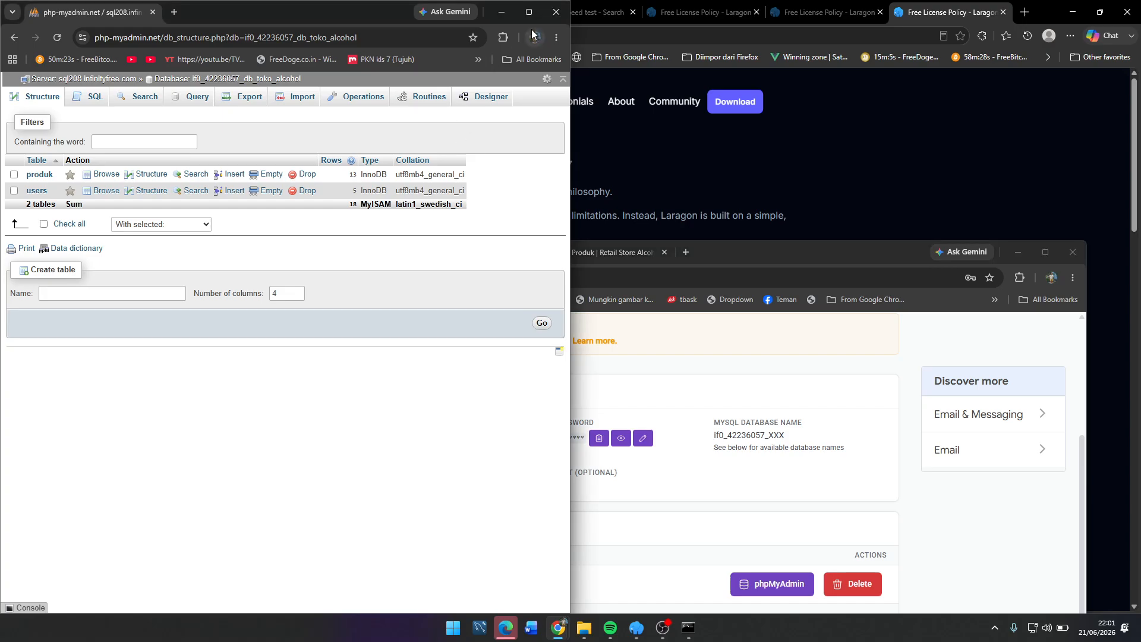
{"action": "left_click", "coordinate": [40, 174]}
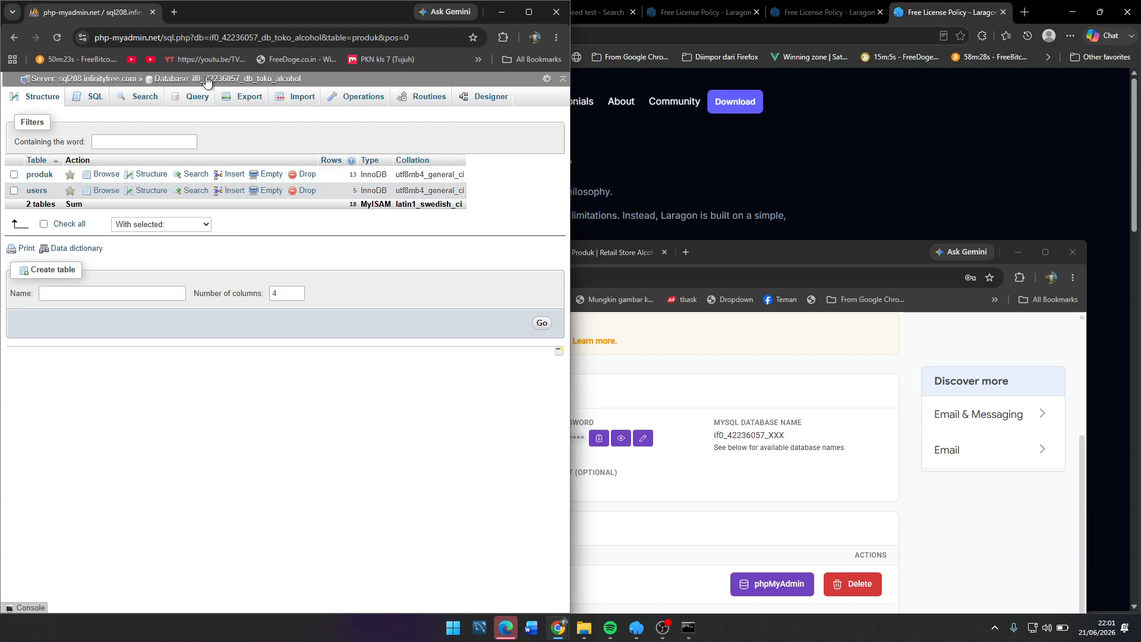
{"action": "left_click", "coordinate": [44, 178]}
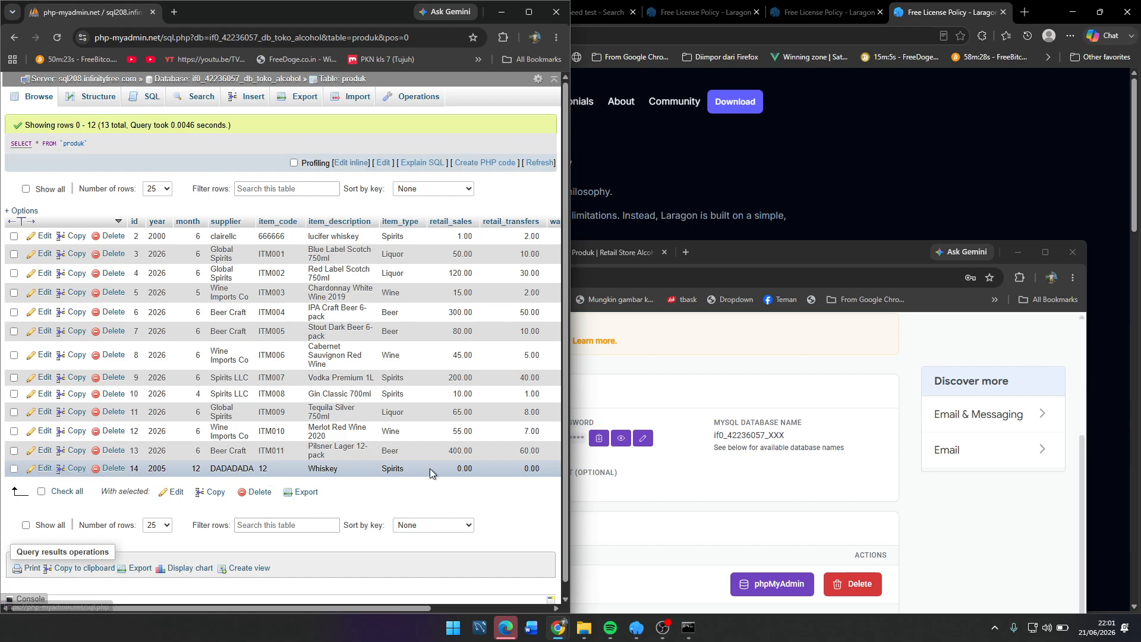
{"action": "left_click_drag", "start_coordinate": [897, 252], "coordinate": [1008, 129]}
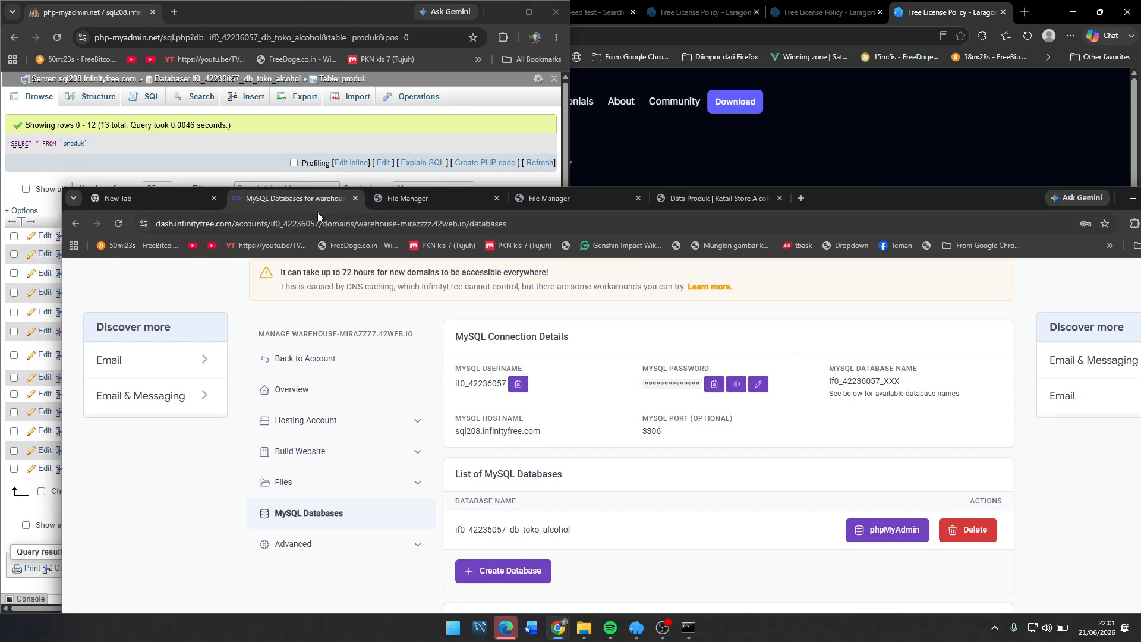
Step: Return to the maximized store site and open notifications from the dashboard
{"action": "left_click", "coordinate": [561, 198]}
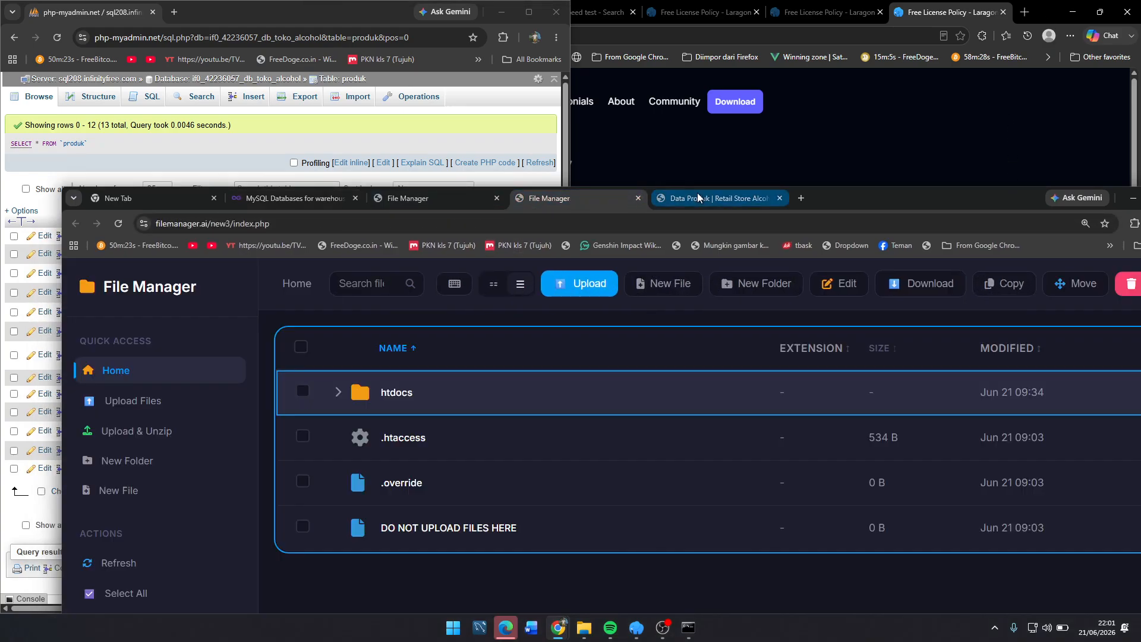
{"action": "left_click", "coordinate": [701, 198]}
{"action": "double_click", "coordinate": [905, 199]}
{"action": "left_click", "coordinate": [98, 125]}
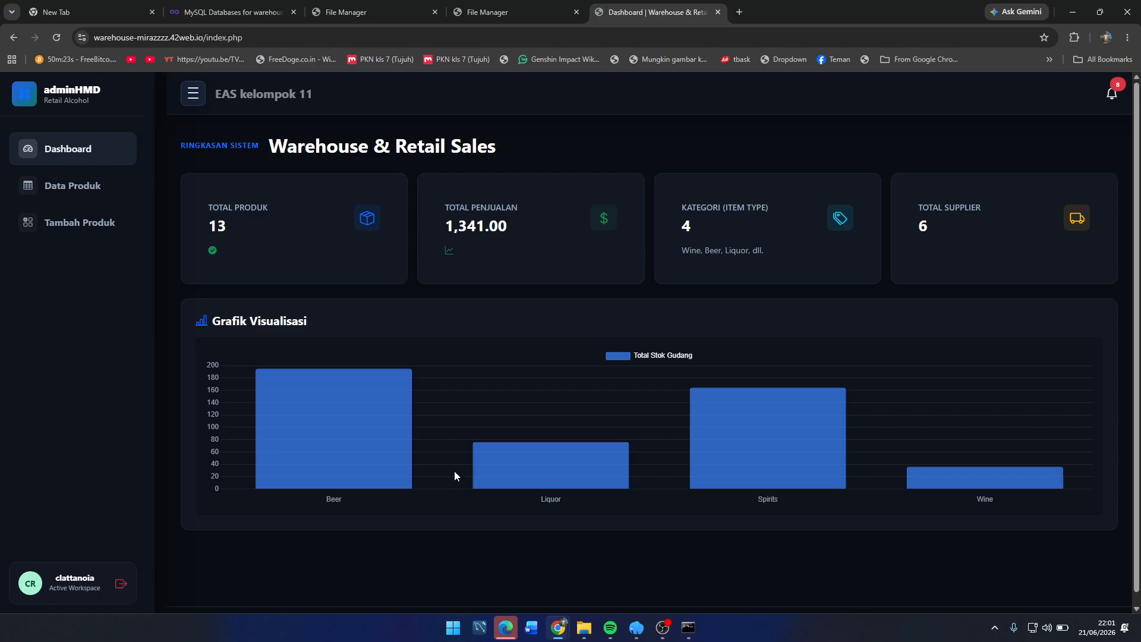
{"action": "left_click", "coordinate": [1113, 99]}
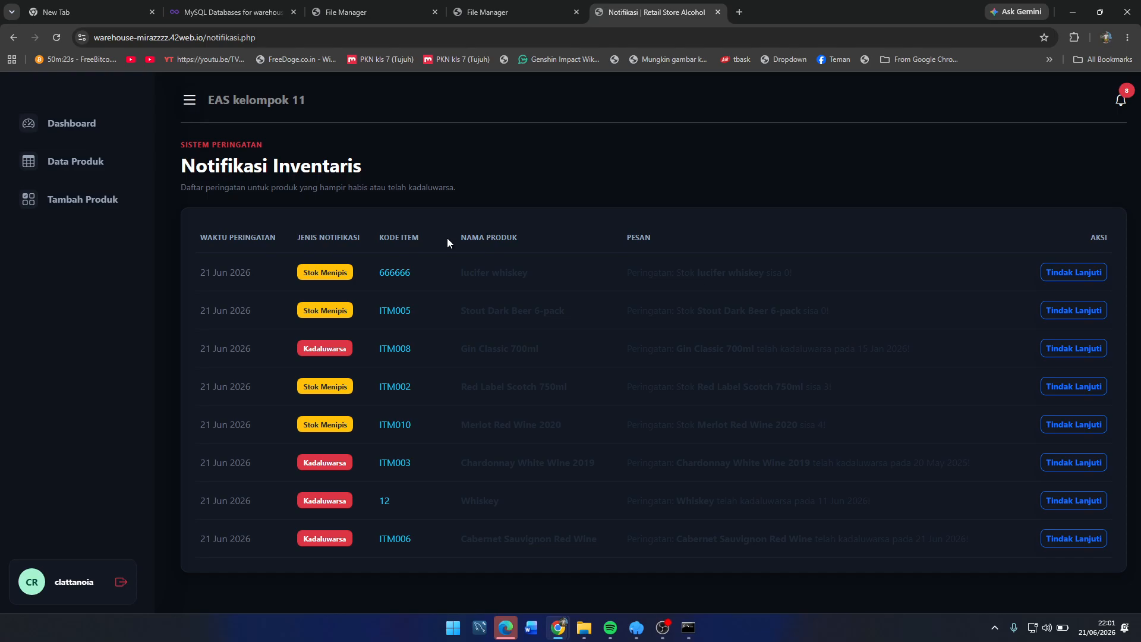
Step: Follow up the low-stock alert for lucifer whiskey (code 666666)
{"action": "double_click", "coordinate": [324, 348]}
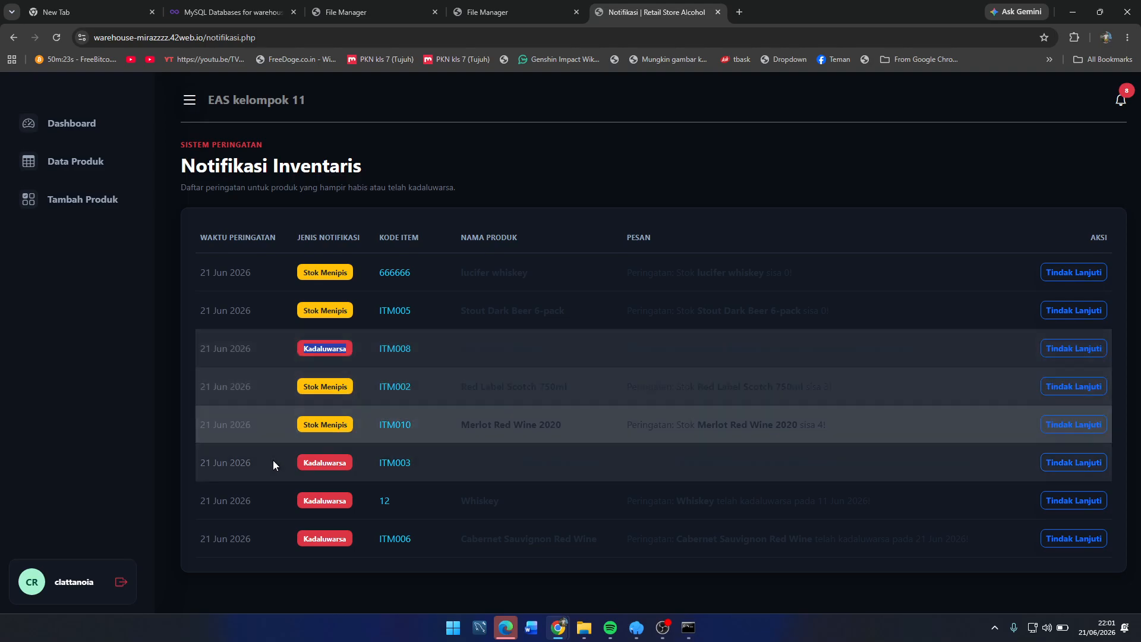
{"action": "left_click_drag", "start_coordinate": [301, 386], "coordinate": [395, 389]}
{"action": "left_click", "coordinate": [348, 356]}
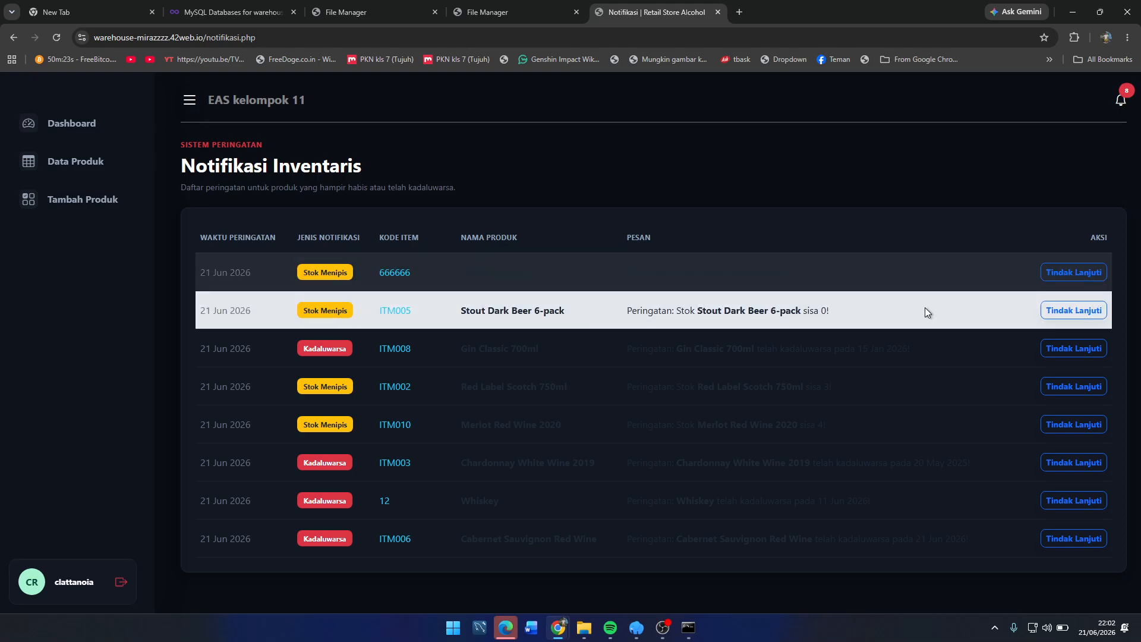
{"action": "left_click", "coordinate": [1061, 273]}
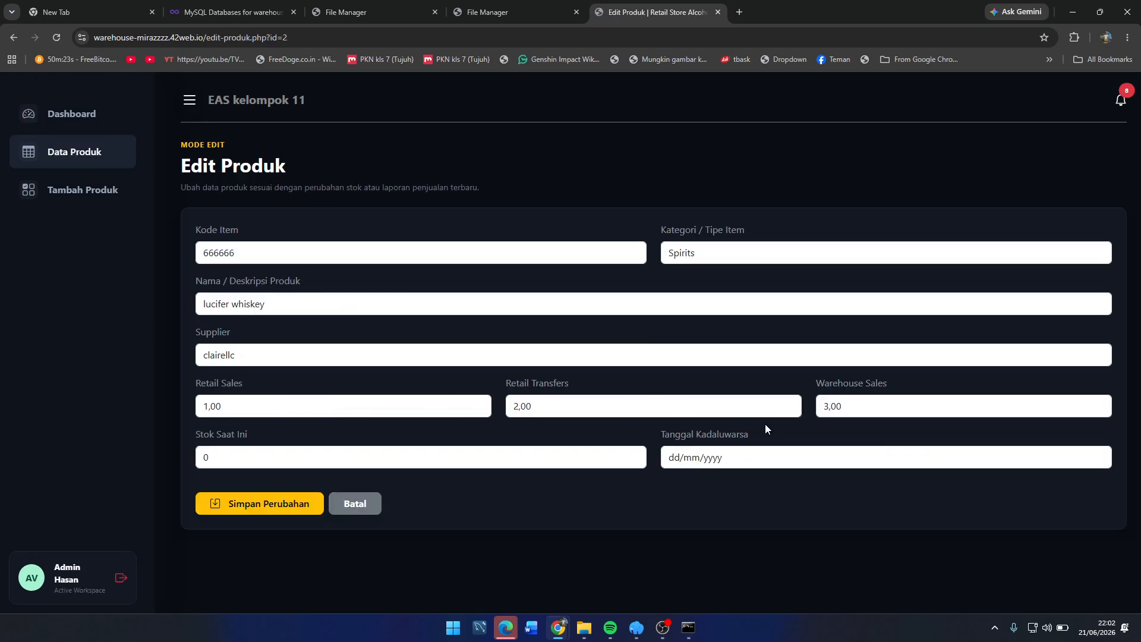
Step: Set lucifer whiskey's current stock to 100, save, and recheck the notifications
{"action": "left_click", "coordinate": [259, 465]}
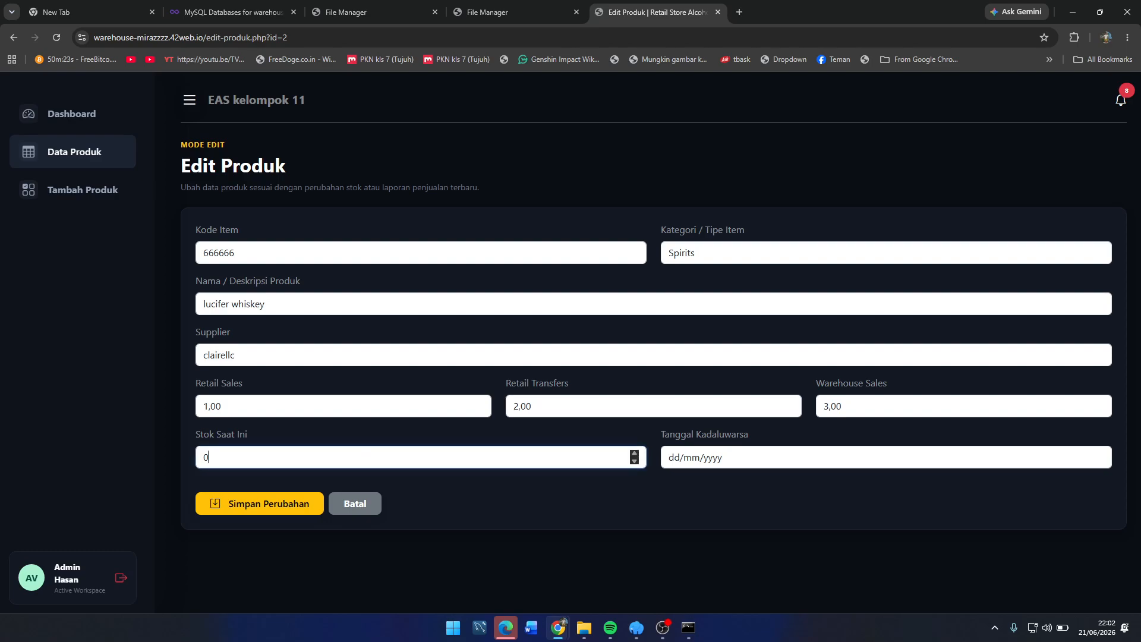
{"action": "type", "text": "100"}
{"action": "left_click", "coordinate": [255, 509]}
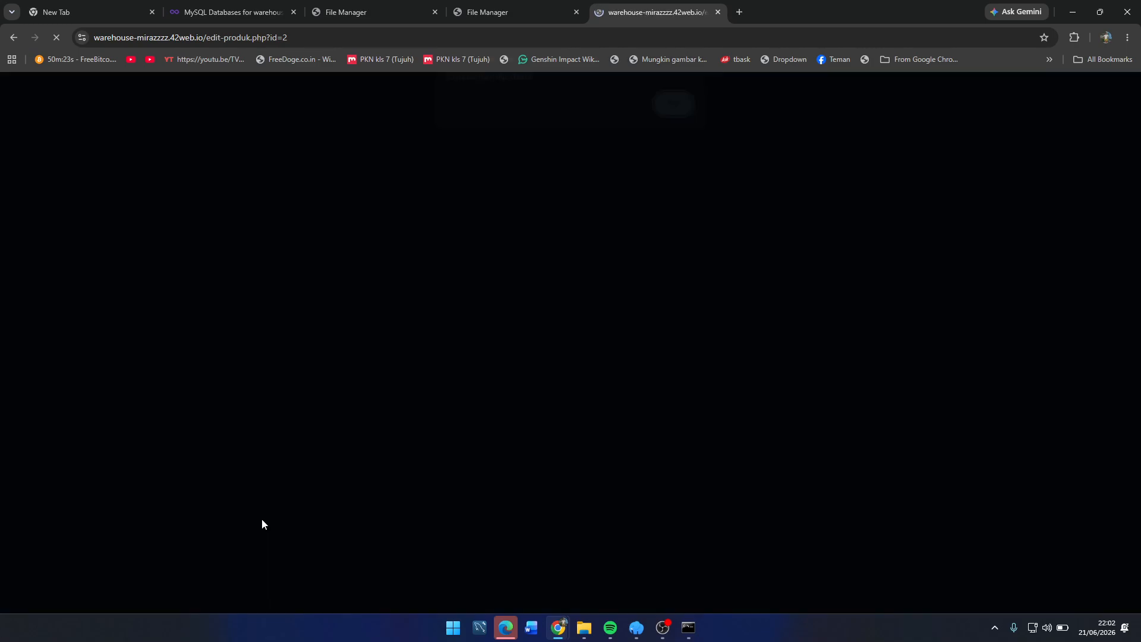
{"action": "left_click", "coordinate": [669, 120]}
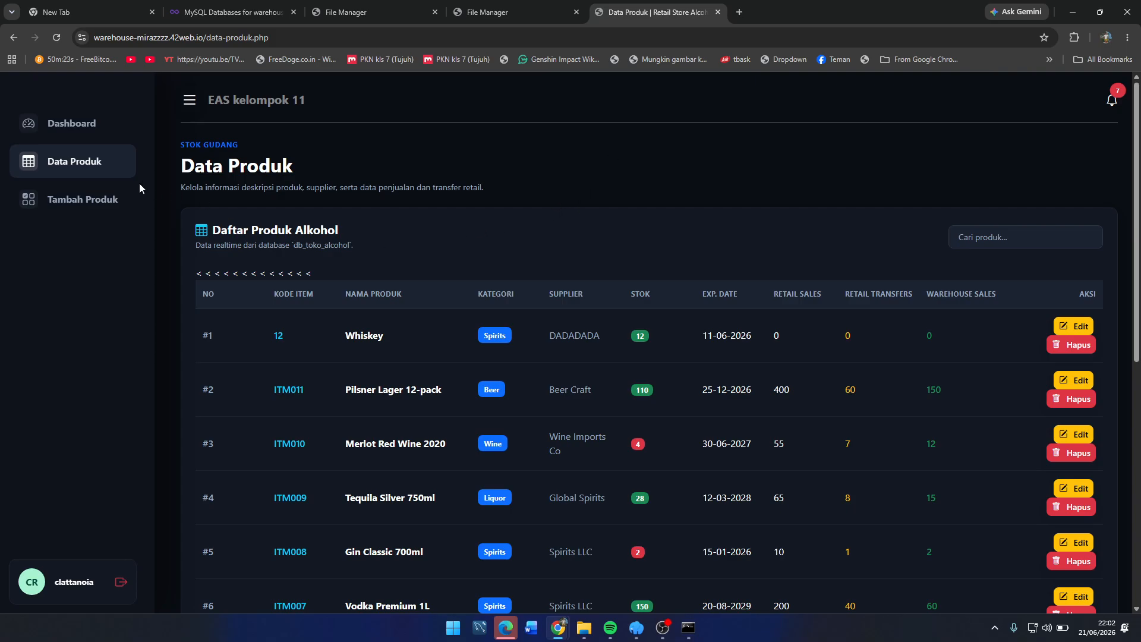
{"action": "left_click", "coordinate": [1112, 101]}
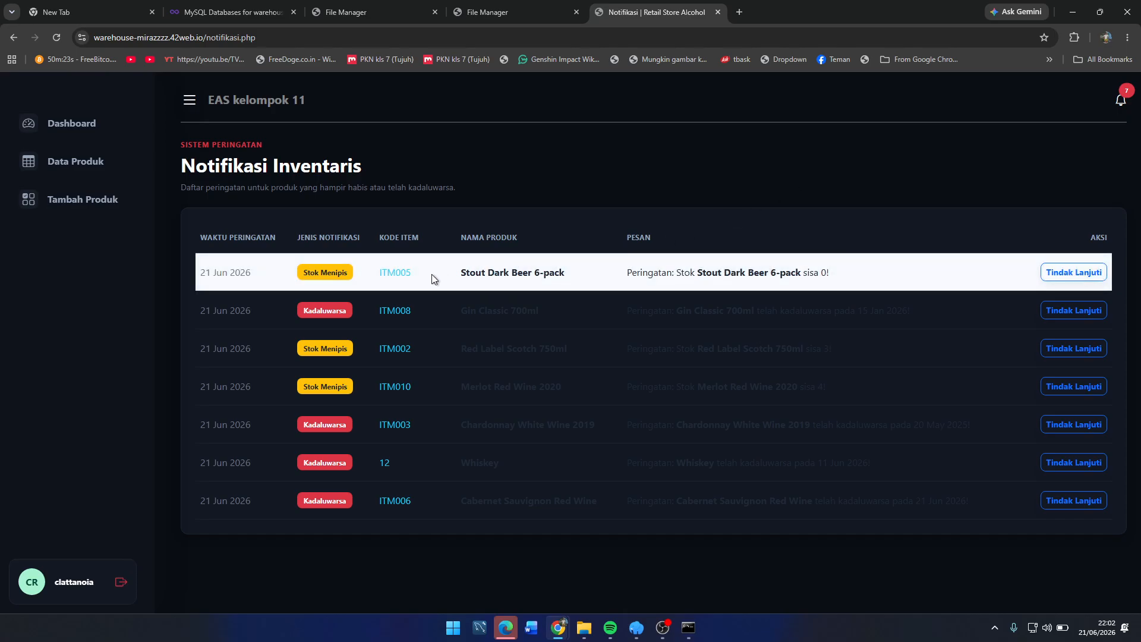
Step: Open the Stout Dark Beer edit form, back out unsaved, and return to the dashboard
{"action": "left_click", "coordinate": [1055, 277]}
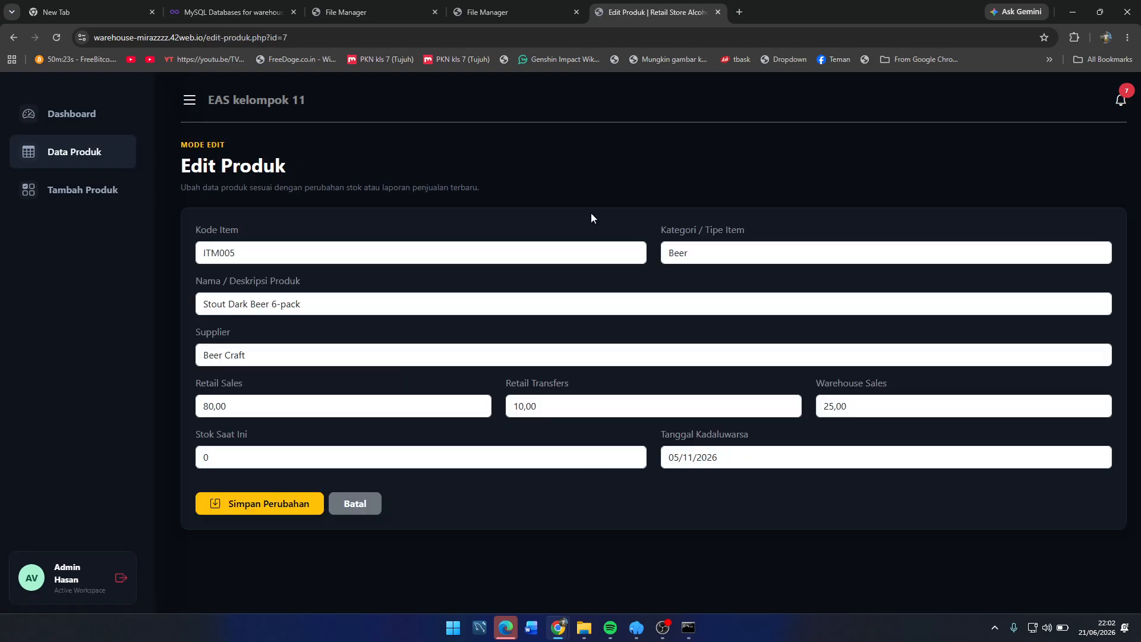
{"action": "key", "text": "alt+Left"}
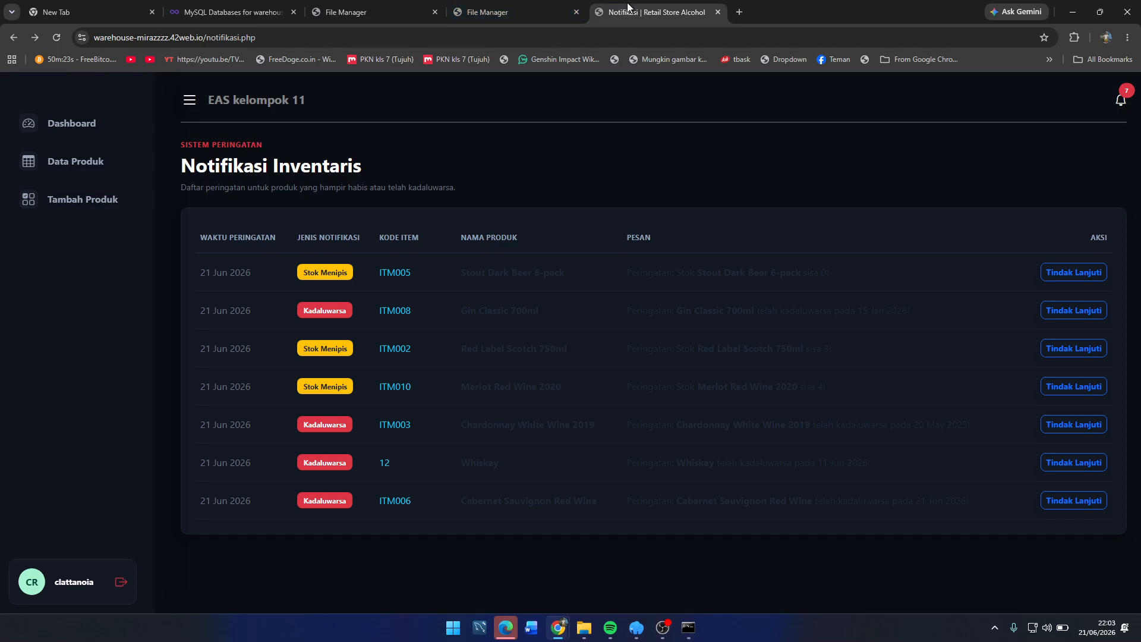
{"action": "left_click", "coordinate": [73, 136]}
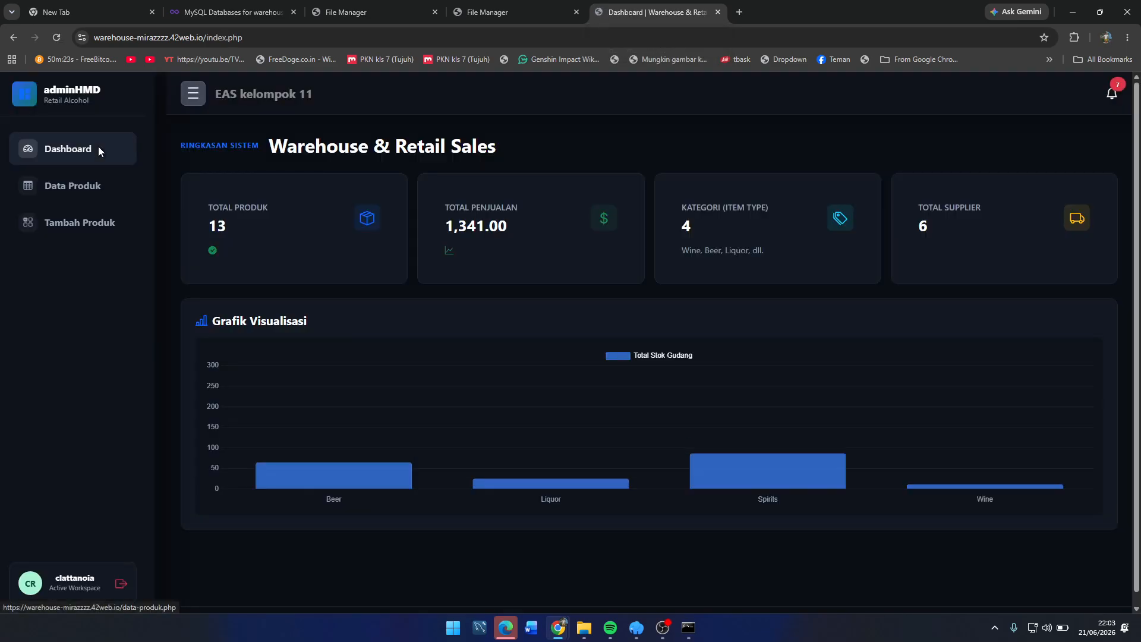